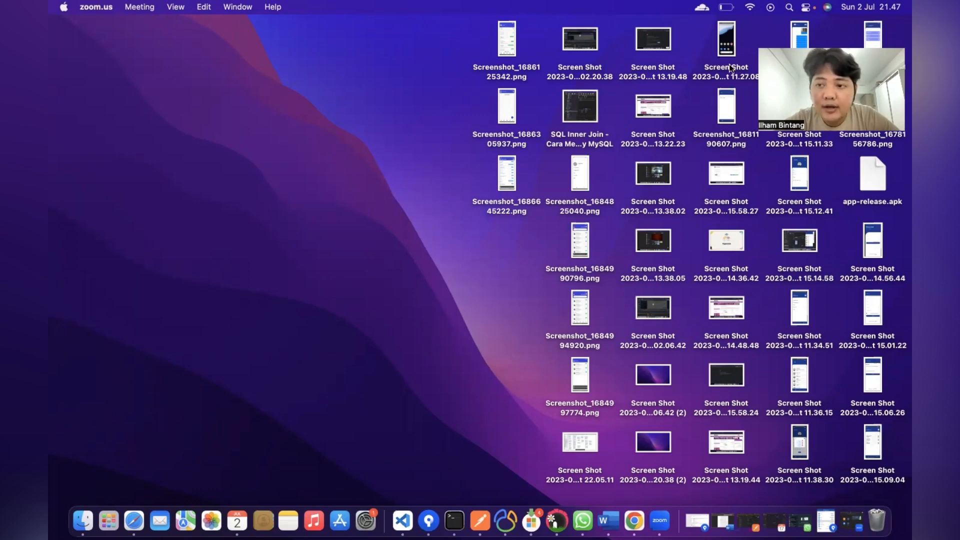
Step: Launch TOS_DI-macosx-cocoa from Launchpad's TOSDI-8.0.1 folder and choose to create a new project
click(108, 521)
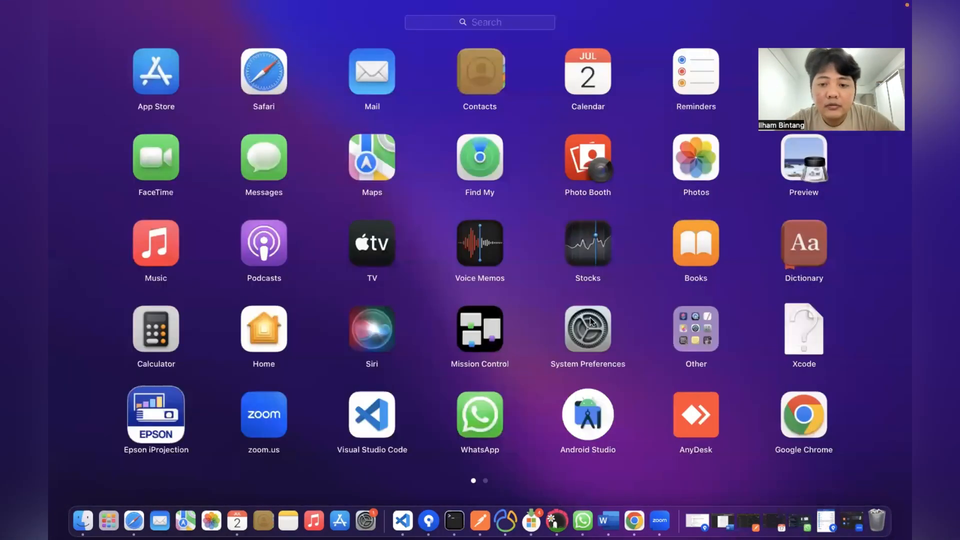
scroll(590, 317, right, 5)
click(479, 332)
click(153, 265)
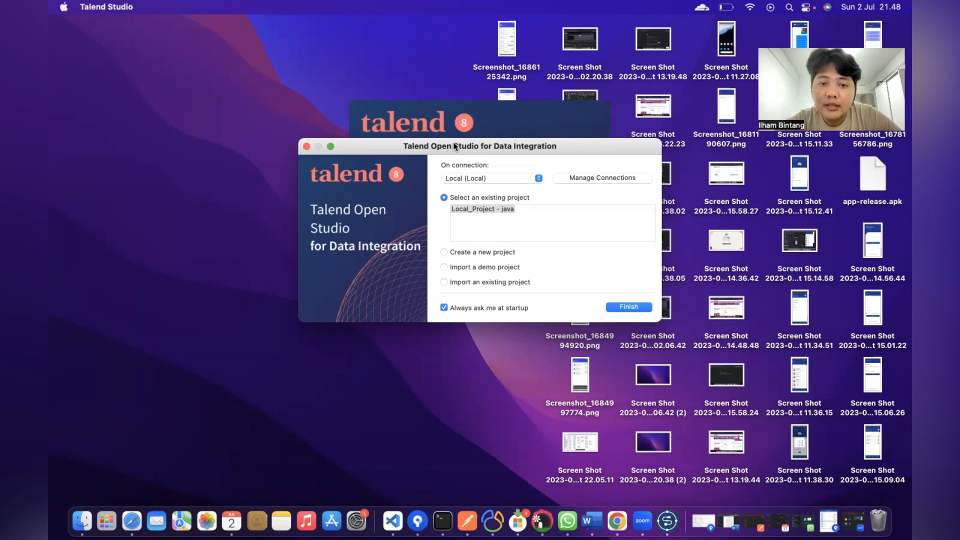
drag(454, 146, 447, 124)
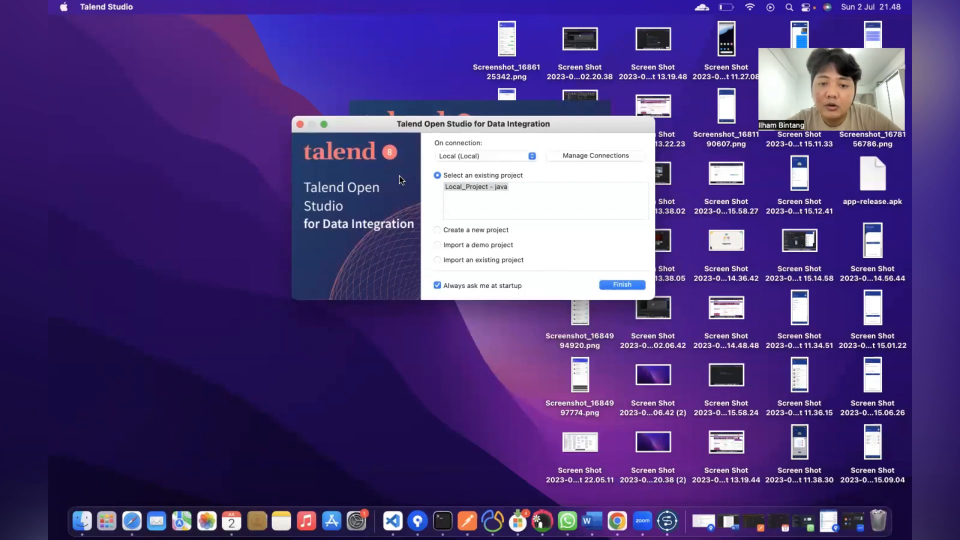
click(438, 230)
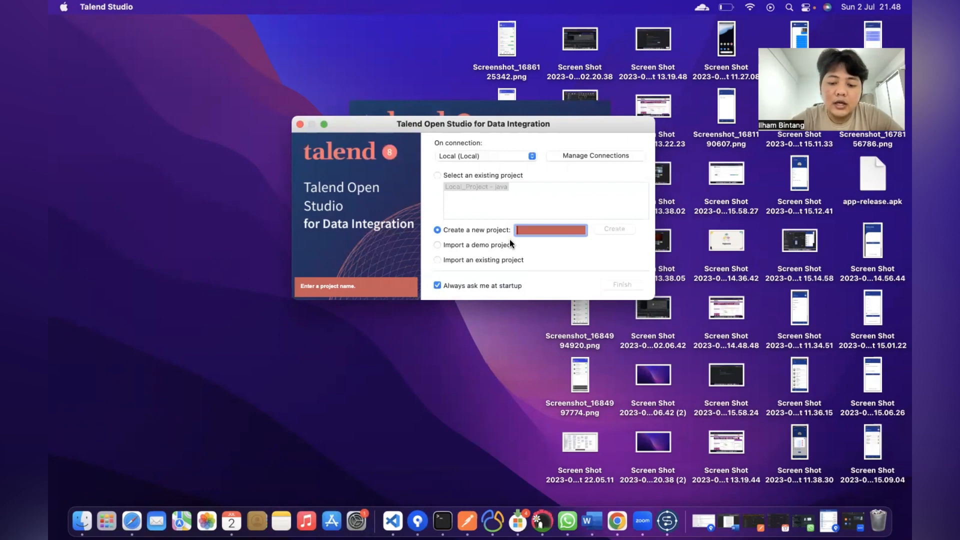
Step: Create the local project 'sistem_pertanian' and finish to open it in the workspace
text(s)
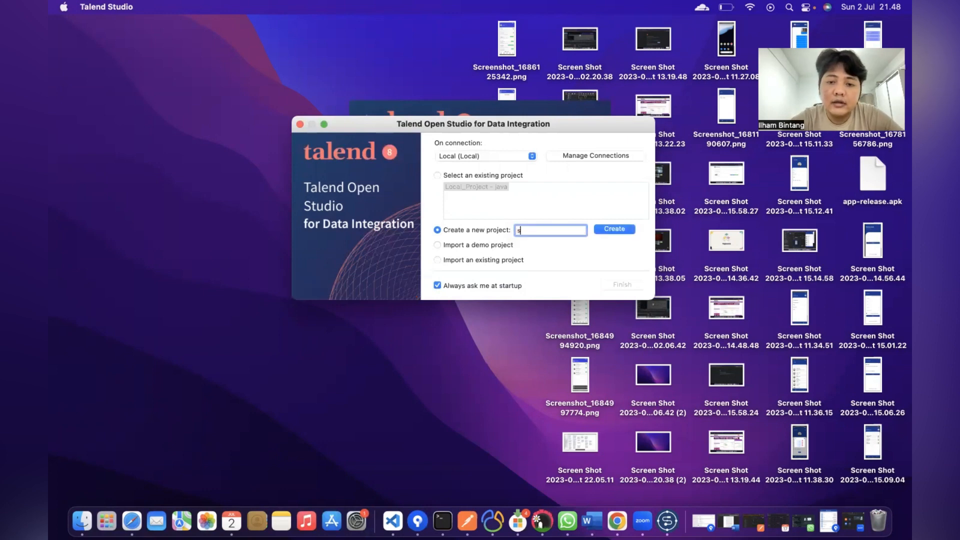
text(ist)
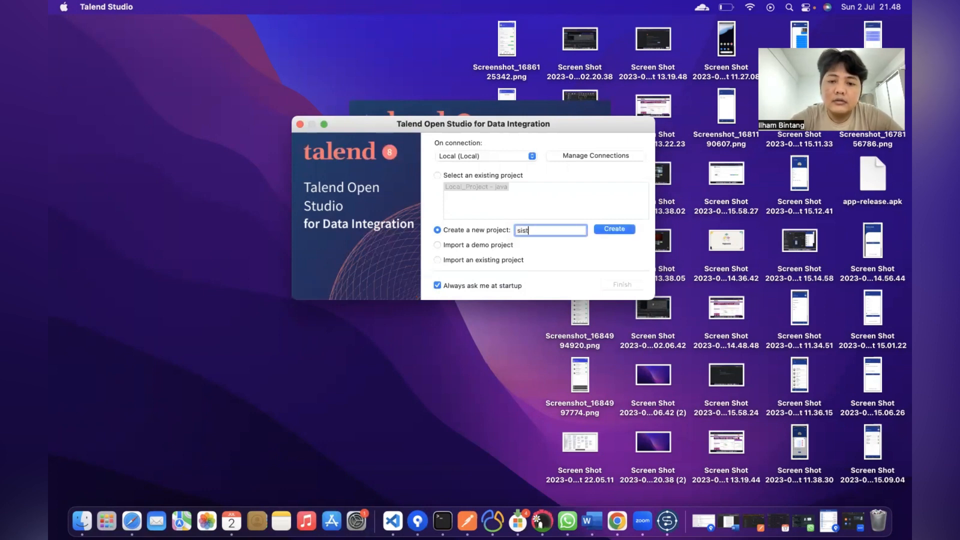
text(em_perta)
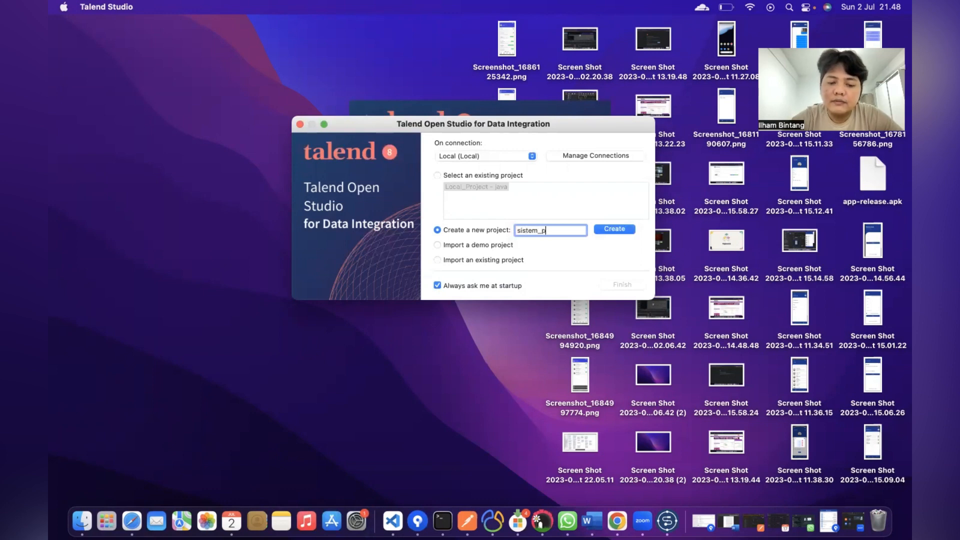
text(ian)
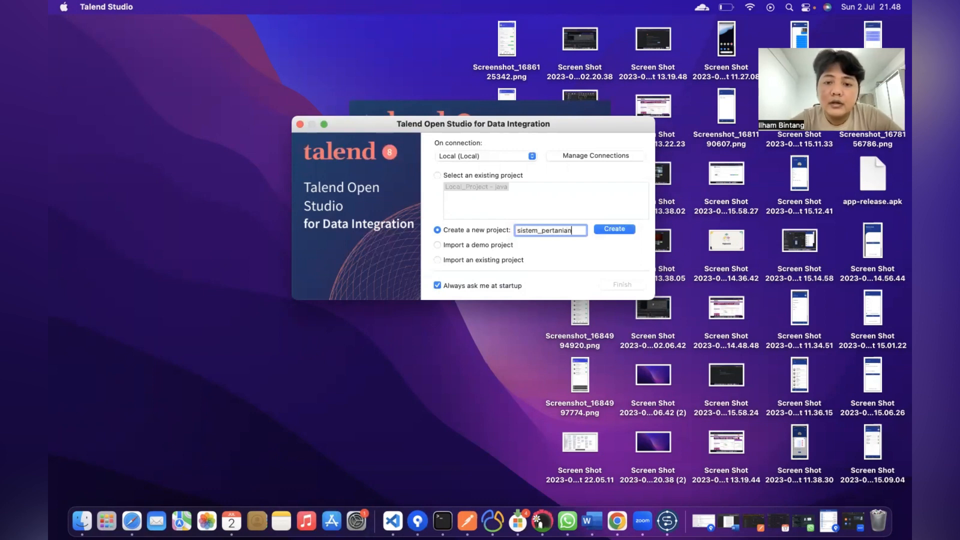
click(611, 228)
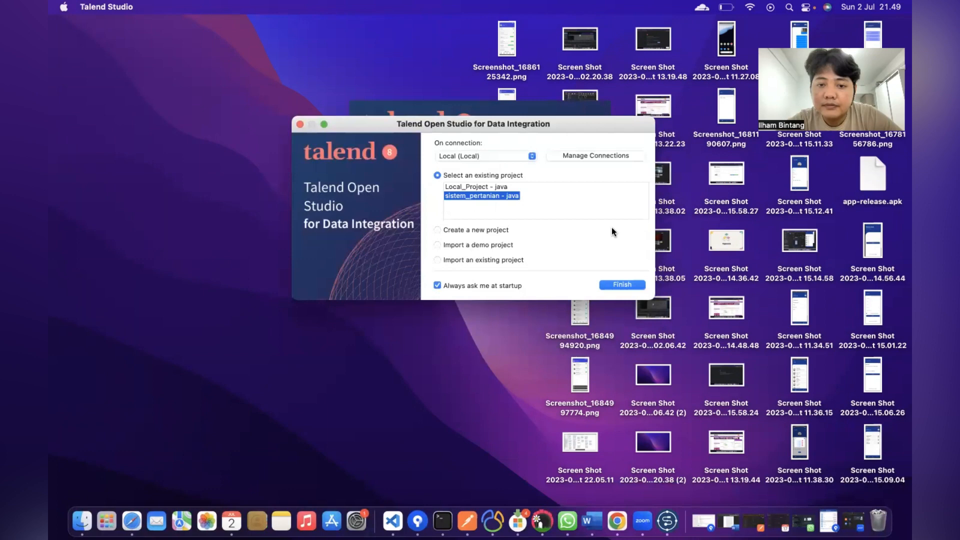
click(617, 284)
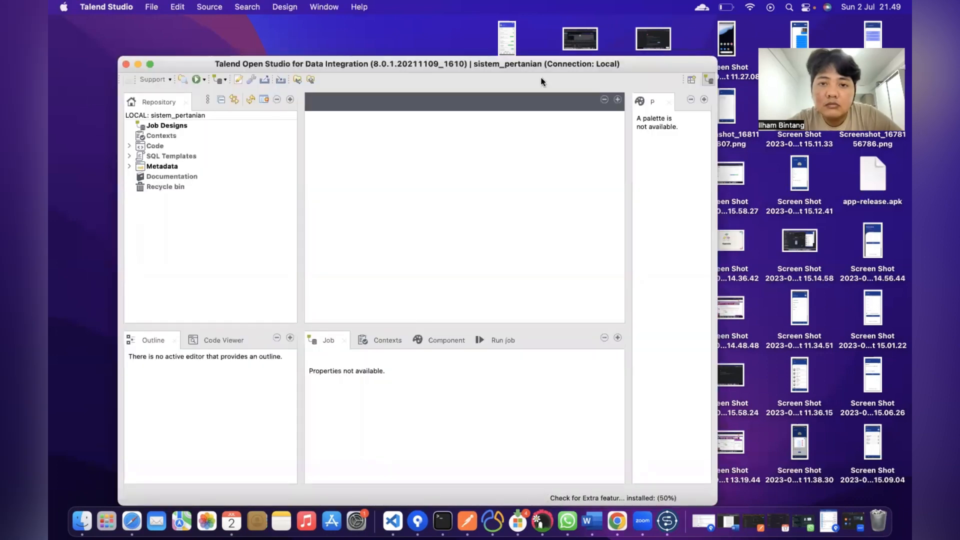
Step: Enlarge the Talend window to fill the screen and add a 'sistem_pertanian' folder under Job Designs
drag(520, 65, 470, 6)
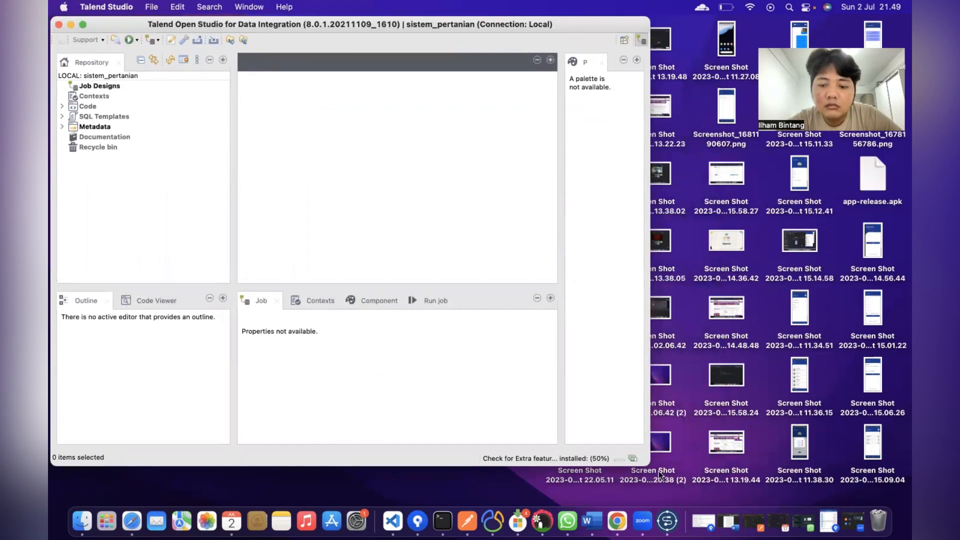
drag(645, 463, 906, 506)
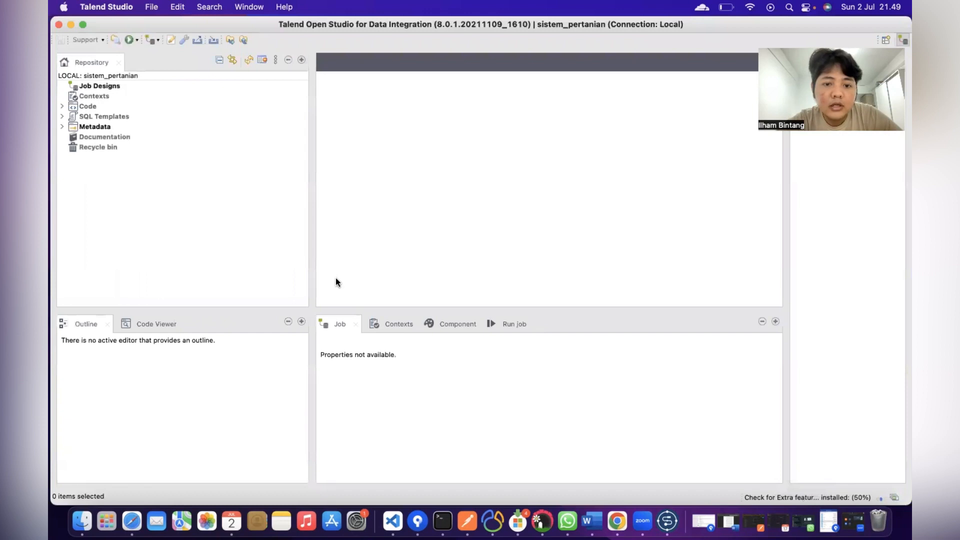
click(92, 85)
right_click(92, 85)
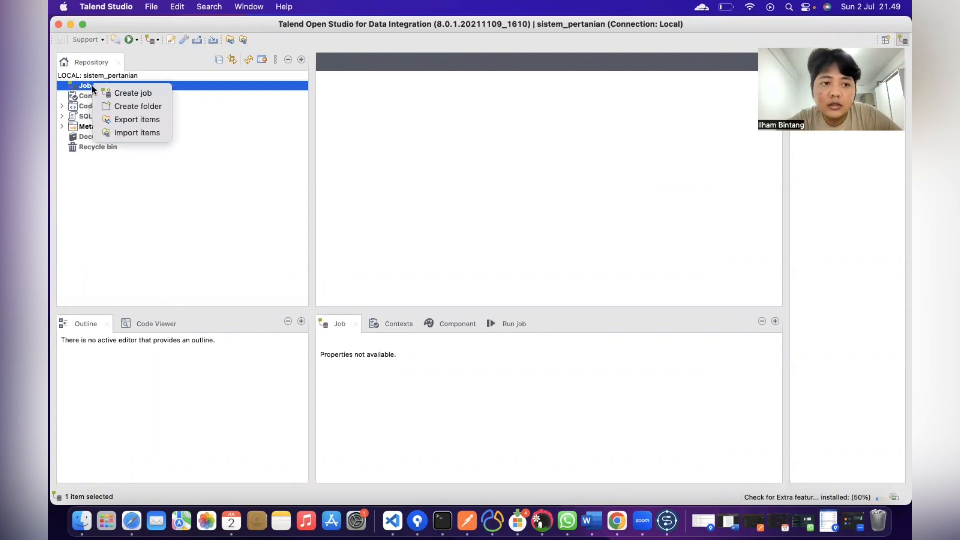
click(137, 106)
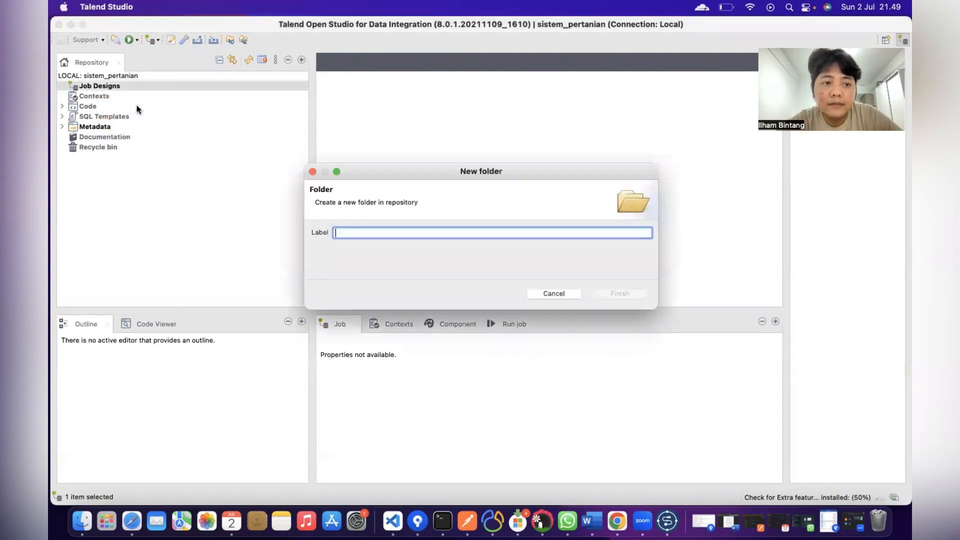
text(s)
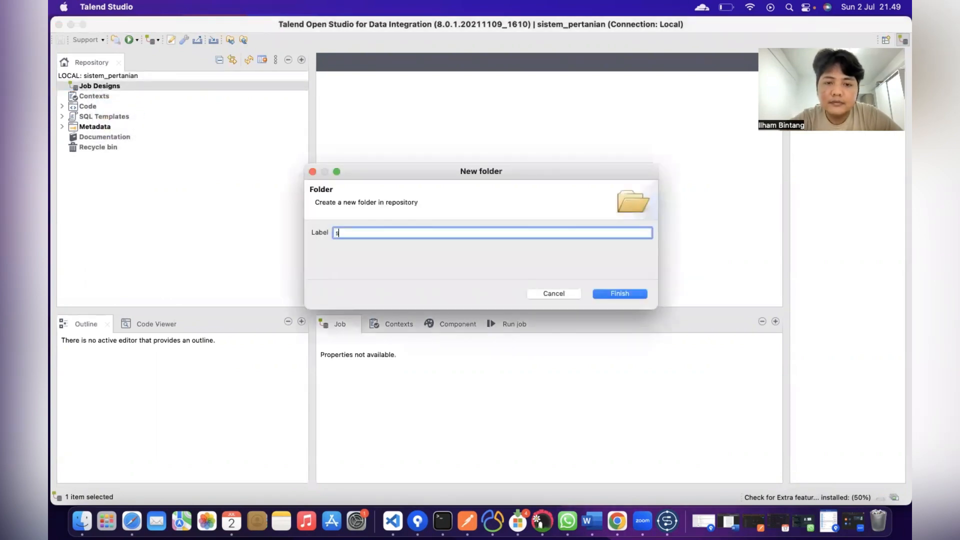
text(iste)
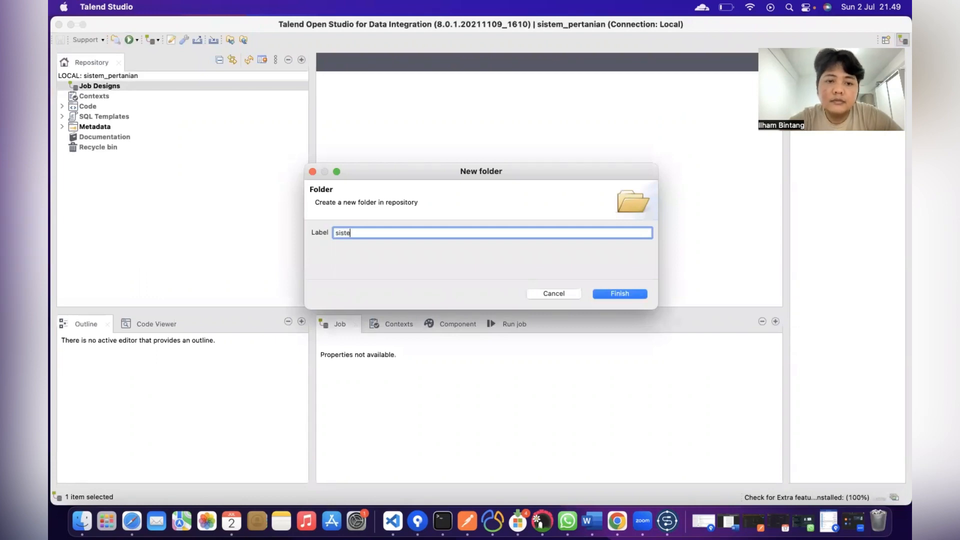
text(m_pertanian)
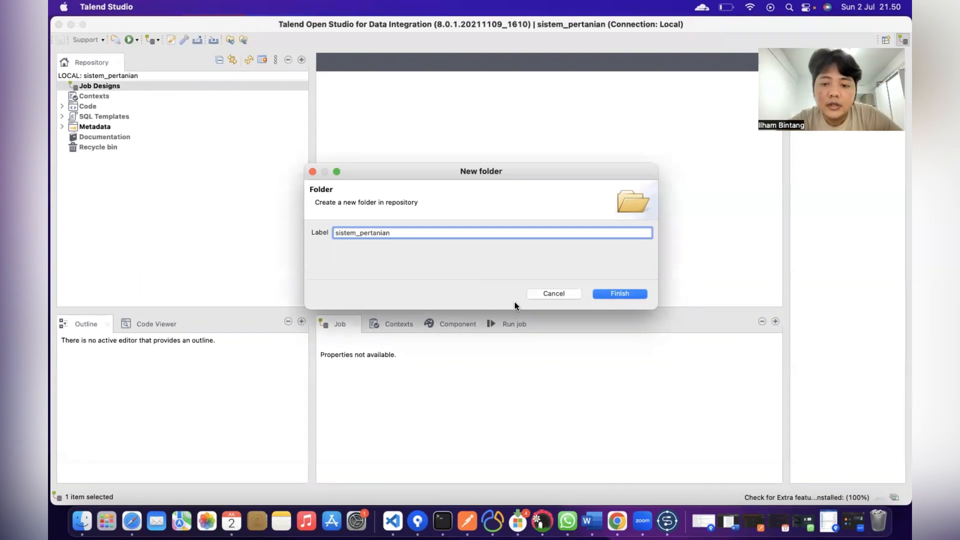
click(609, 293)
click(62, 86)
click(108, 96)
Step: Create job 'pertanian' (version 0.1) in the sistem_pertanian folder, leaving its status unset
right_click(108, 96)
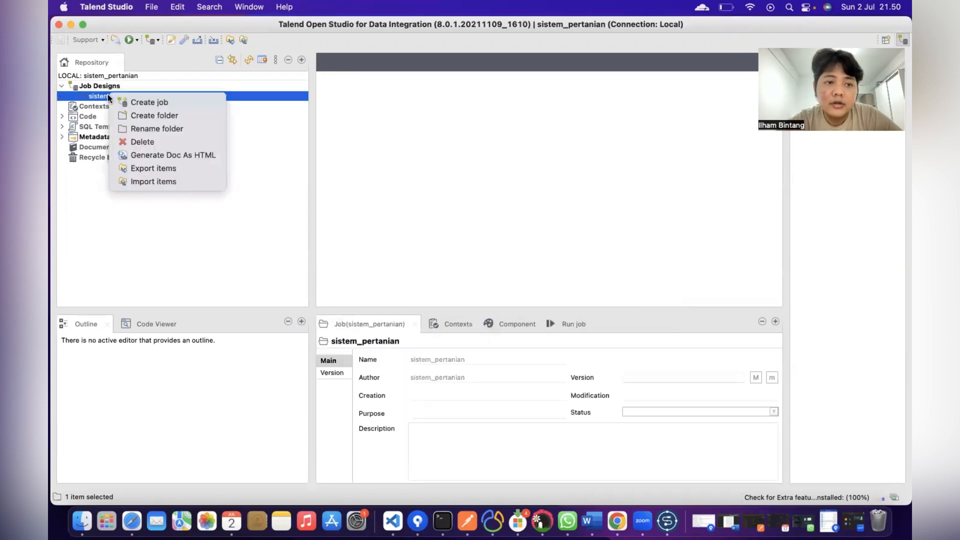
click(161, 103)
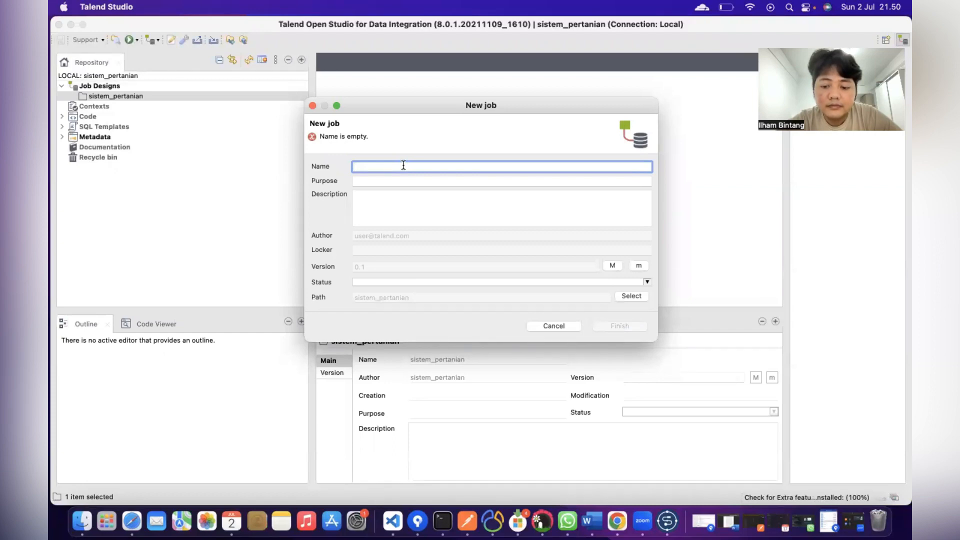
text(per)
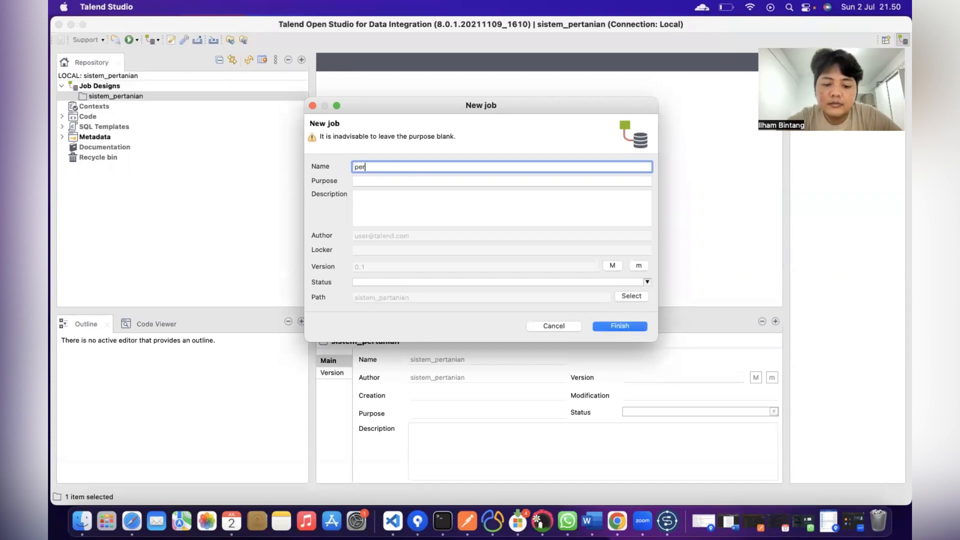
text(tanian)
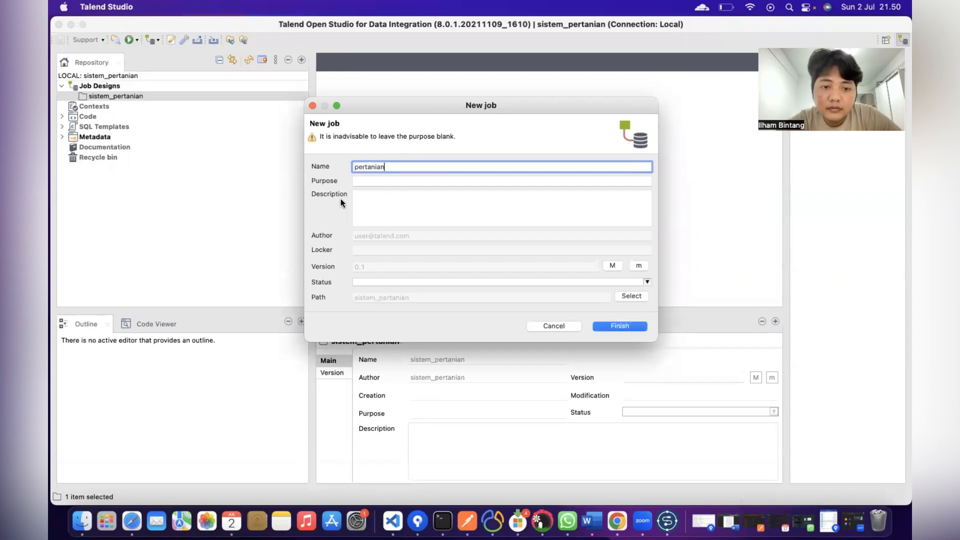
click(370, 180)
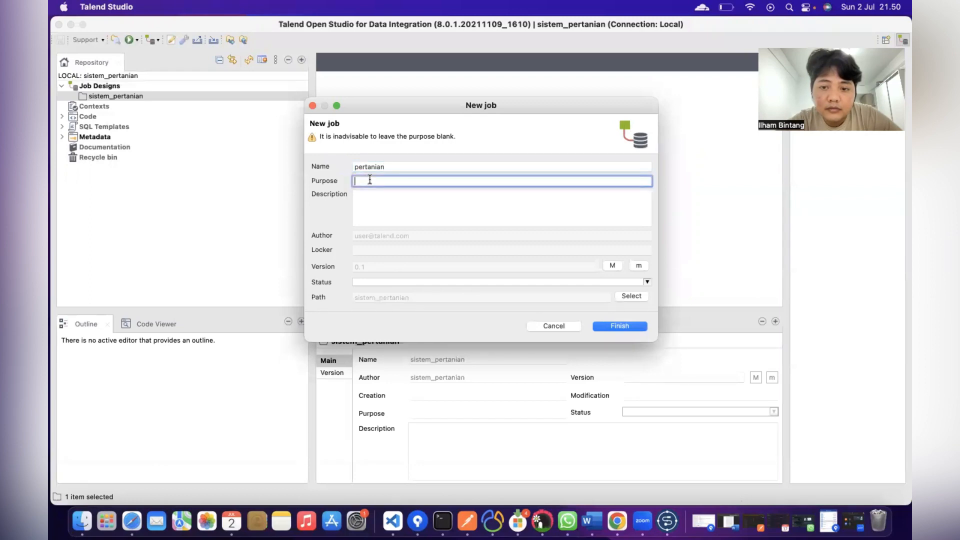
click(601, 281)
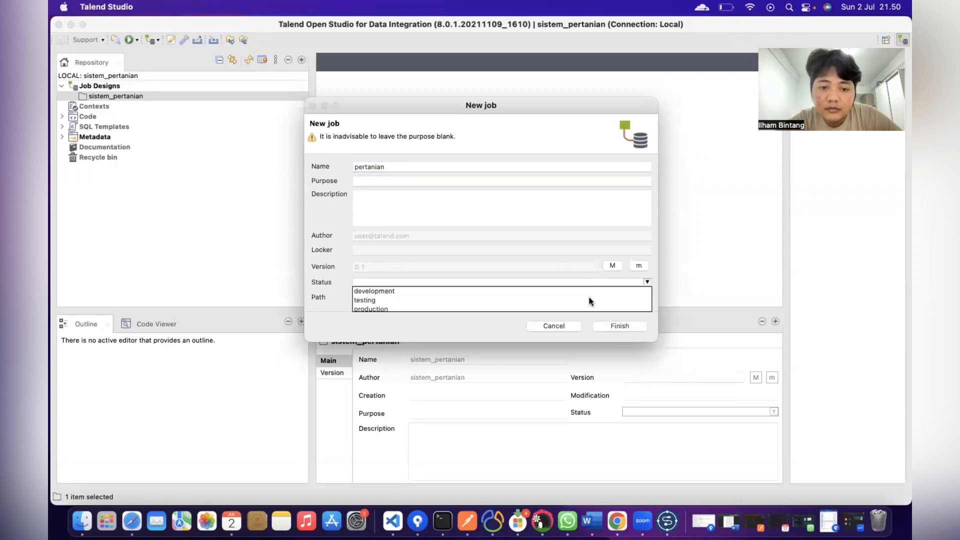
scroll(477, 292, down, 1)
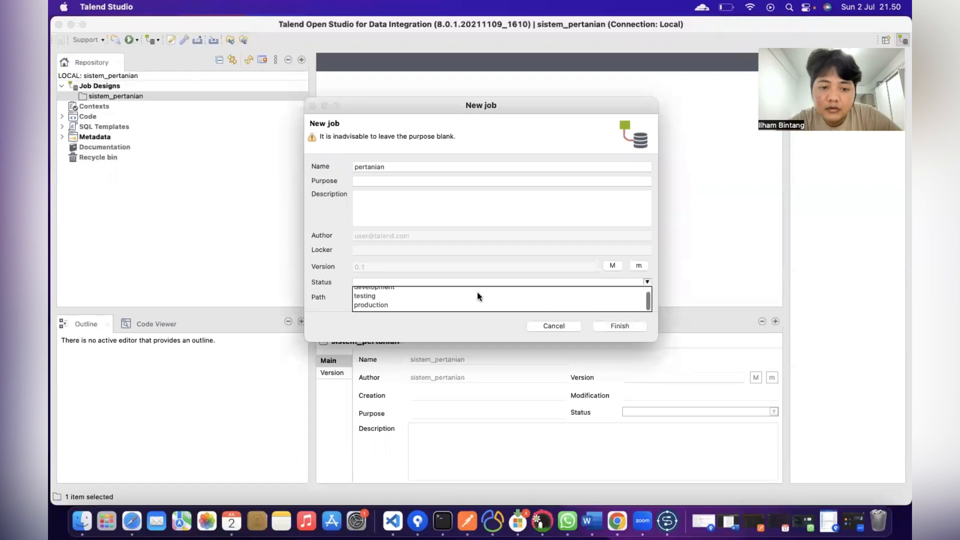
scroll(477, 292, up, 1)
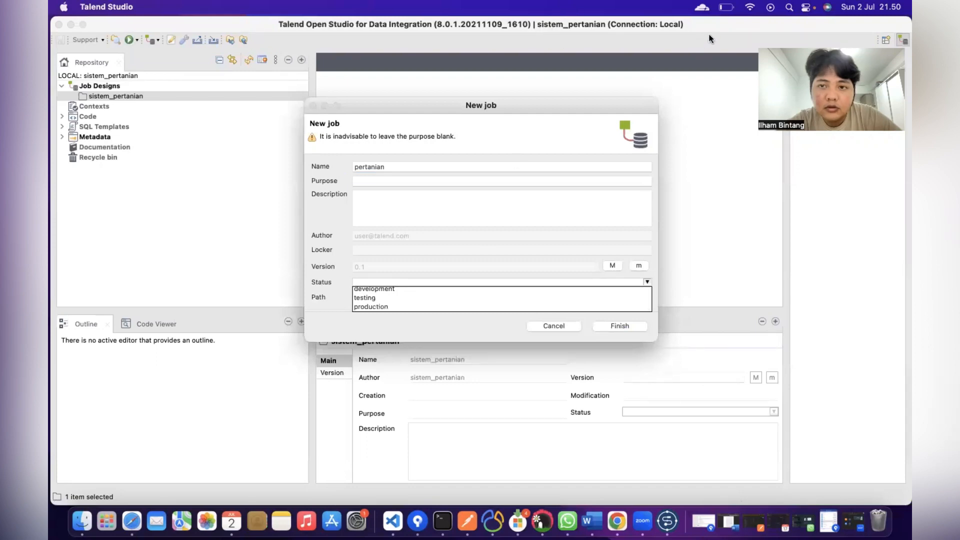
click(736, 63)
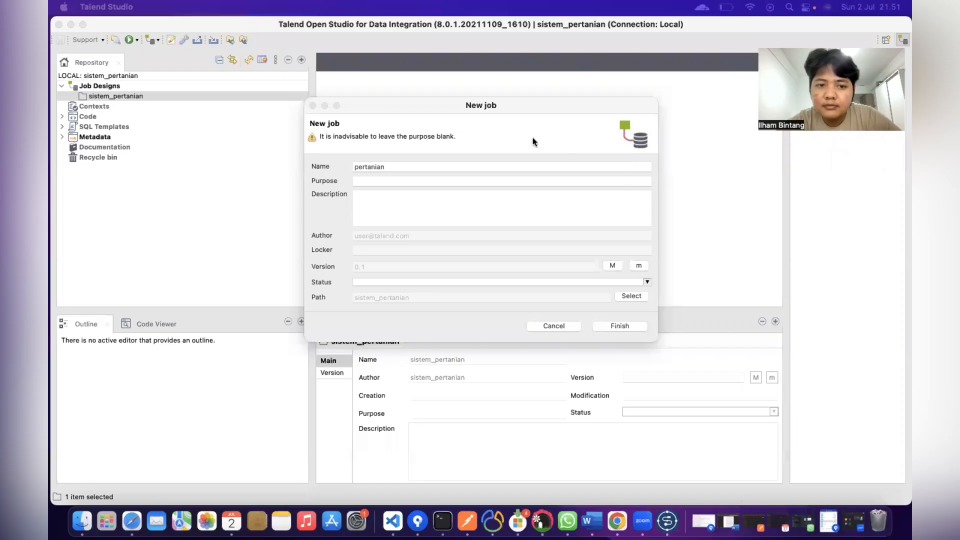
click(425, 166)
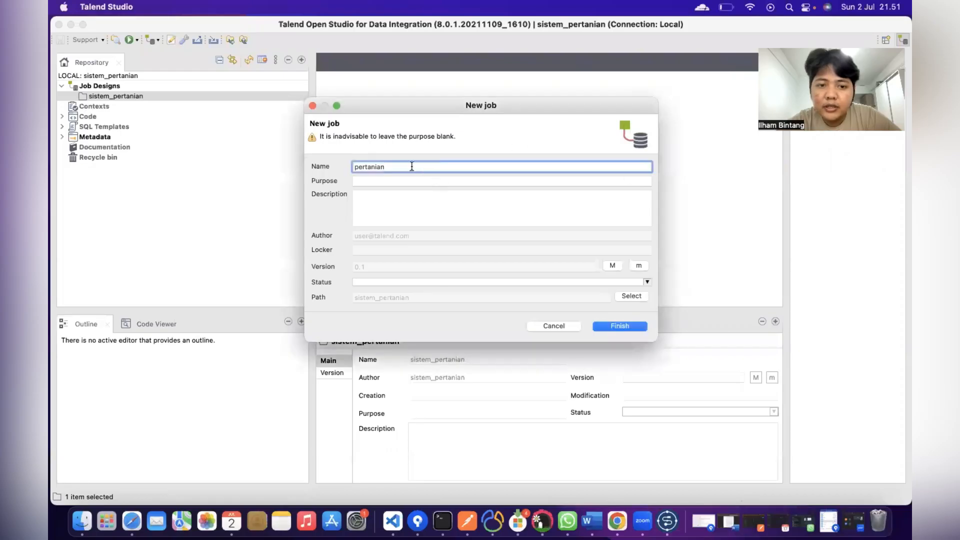
click(614, 325)
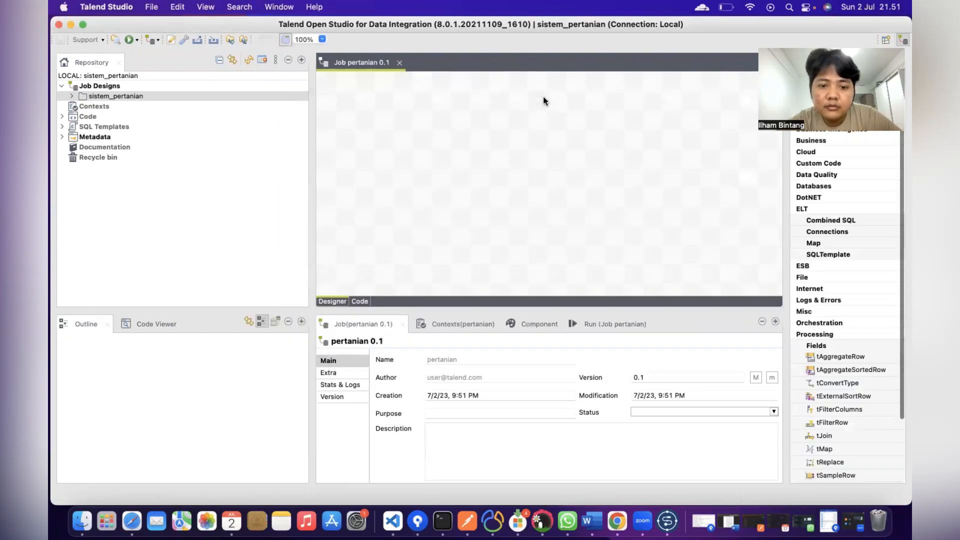
Step: Expand Metadata and start a new connection from the Db Connections context menu
click(61, 137)
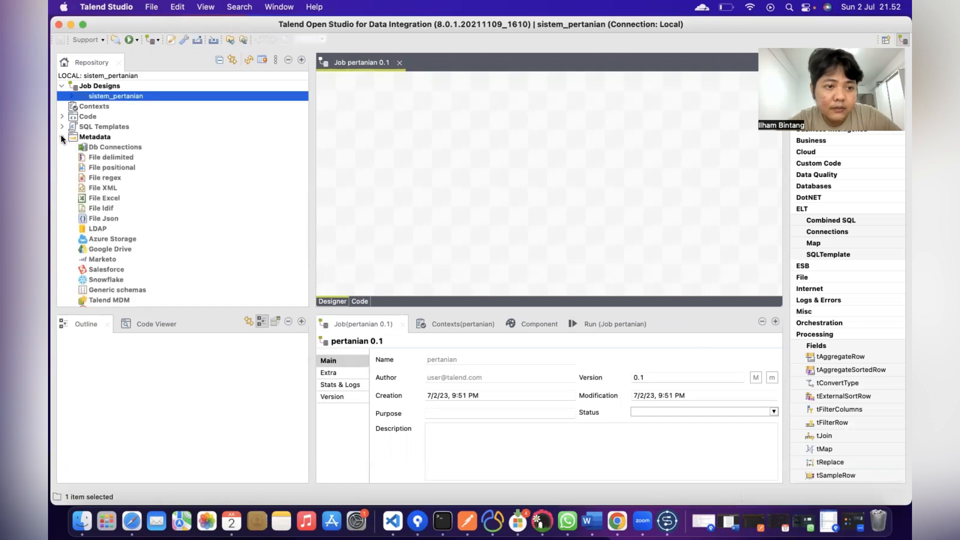
scroll(95, 196, down, 5)
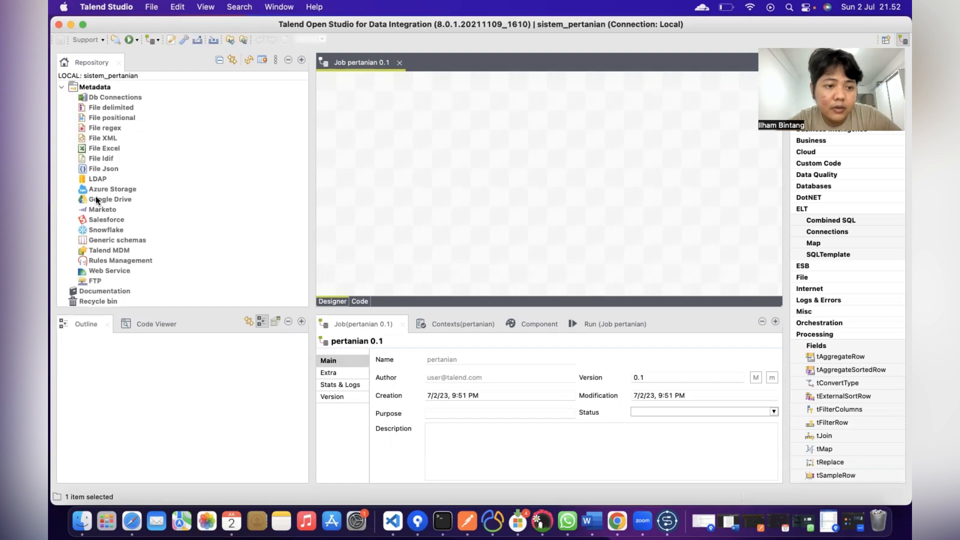
scroll(95, 226, up, 1)
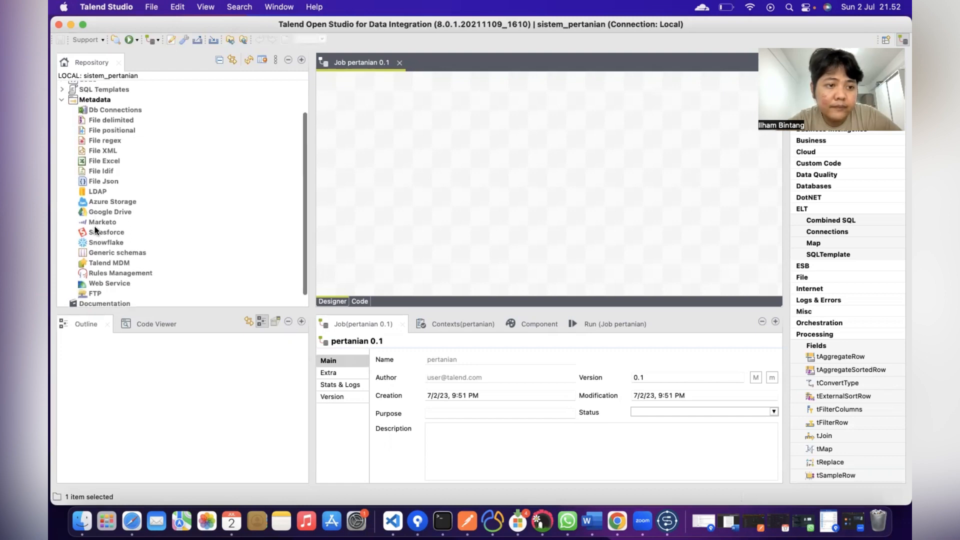
right_click(95, 106)
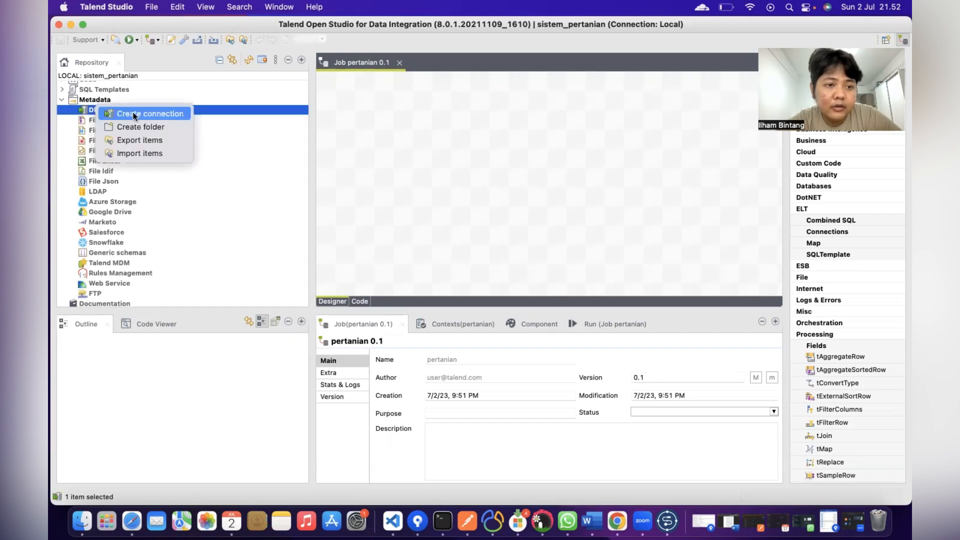
click(134, 113)
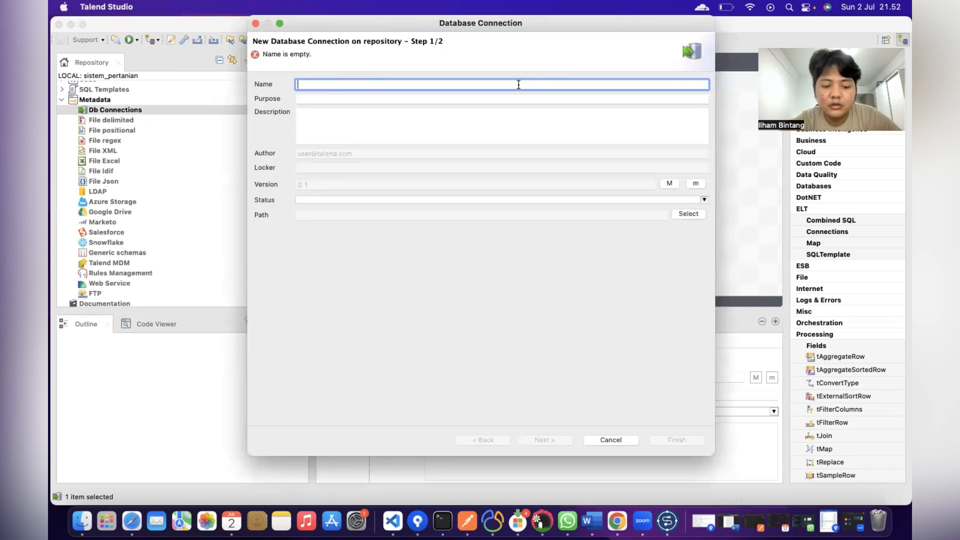
Step: Name the connection DWH_pertanian and choose DB type MySQL with Db Version MariaDB
text(DWH)
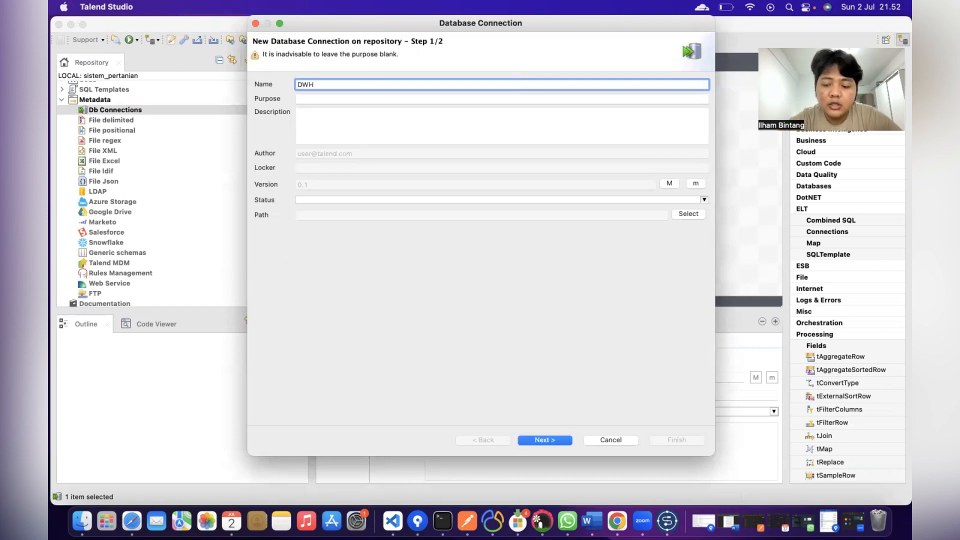
text(_)
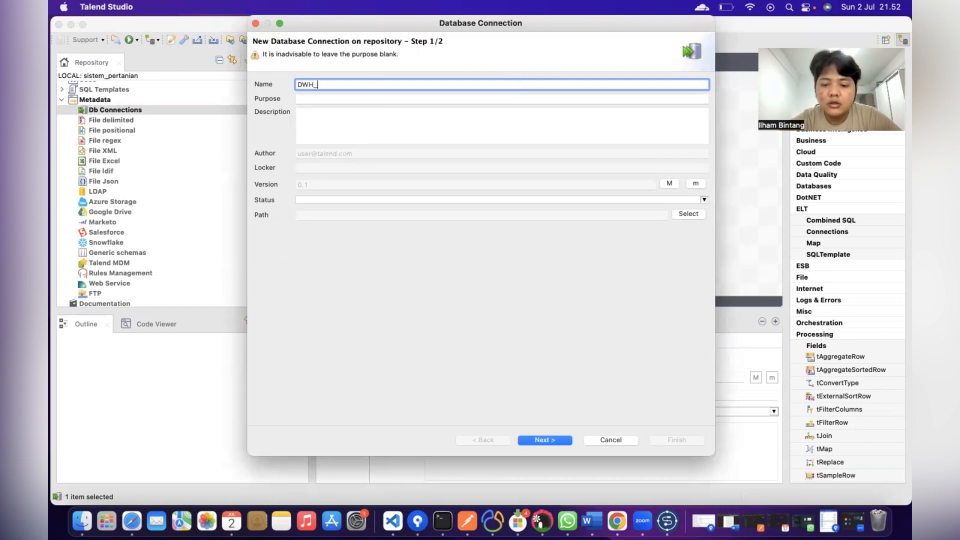
text(pertanian)
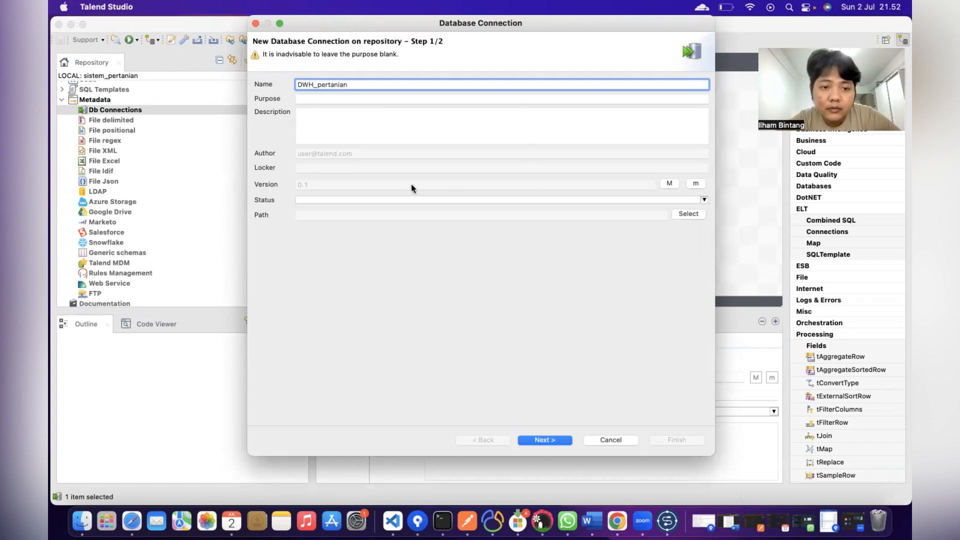
click(553, 439)
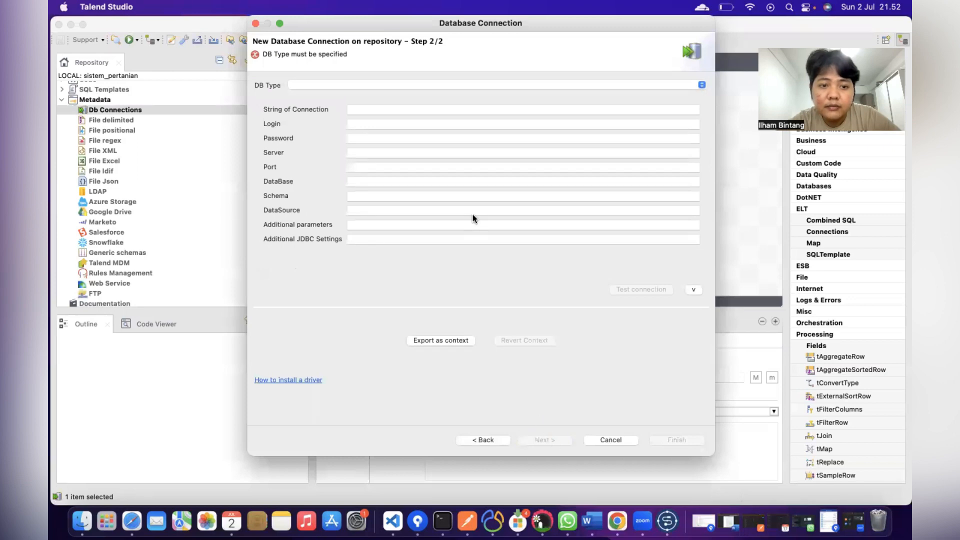
click(410, 85)
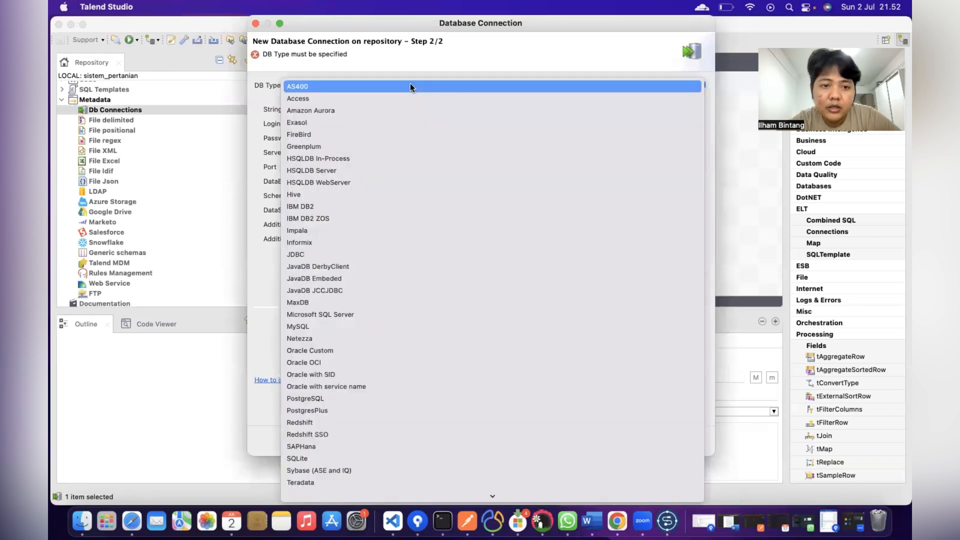
key(m)
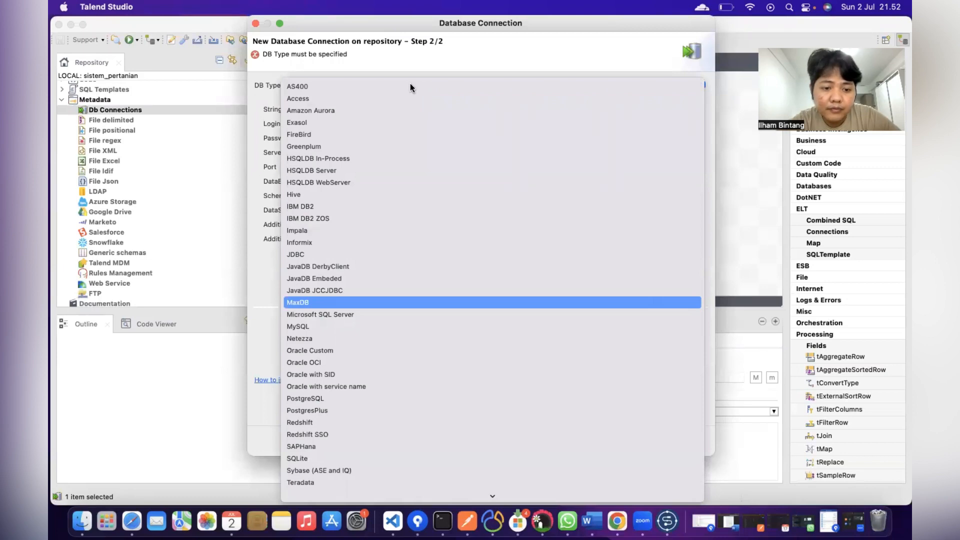
click(317, 328)
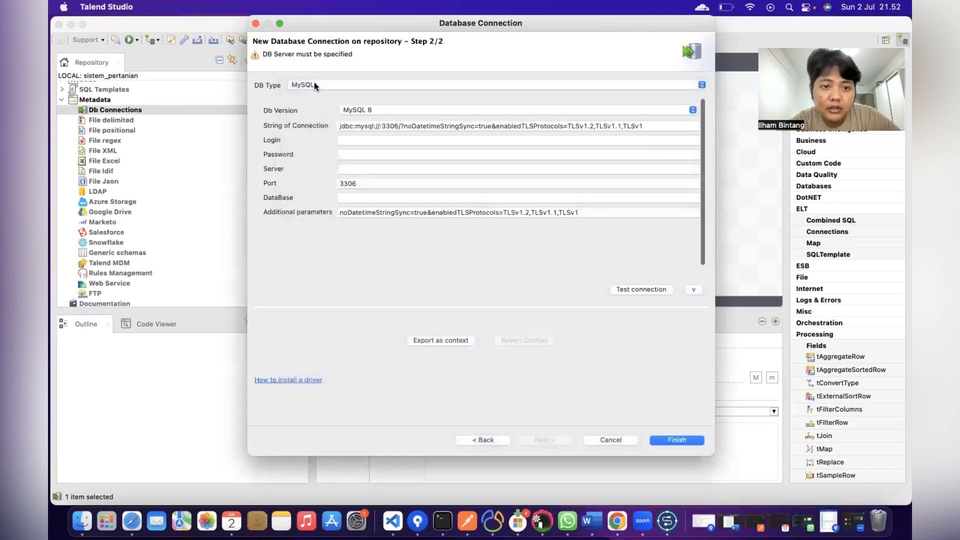
click(387, 110)
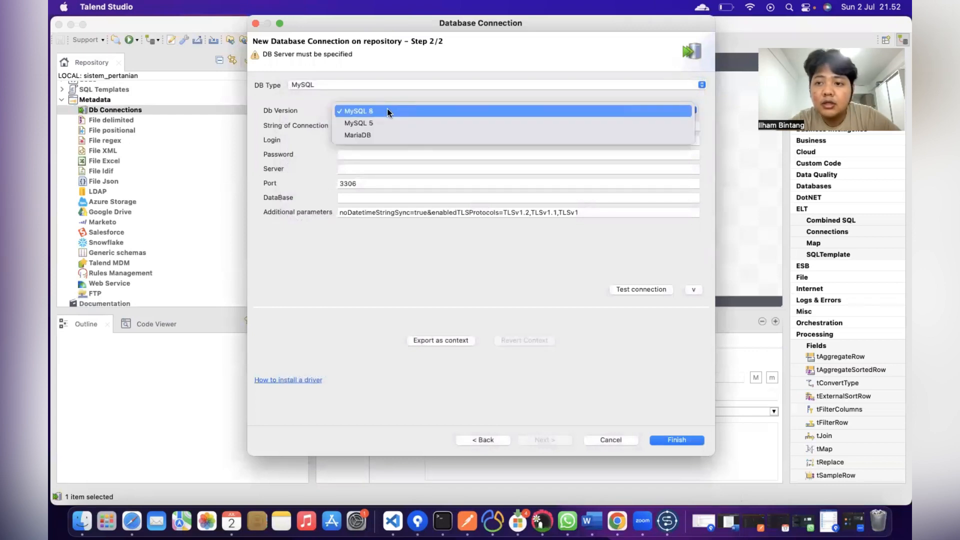
click(375, 133)
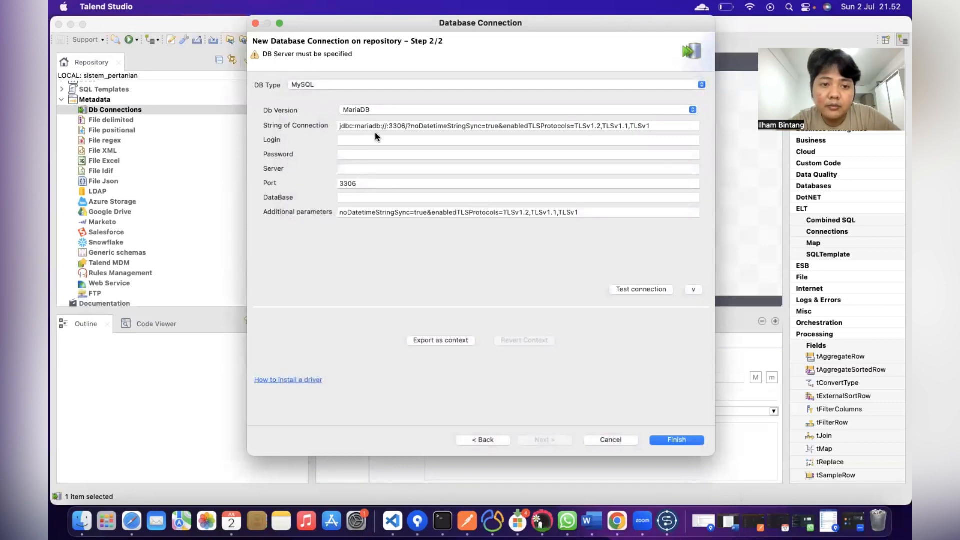
Step: Enter login root and server localhost, then bring the phpMyAdmin browser window forward
click(351, 141)
text(root)
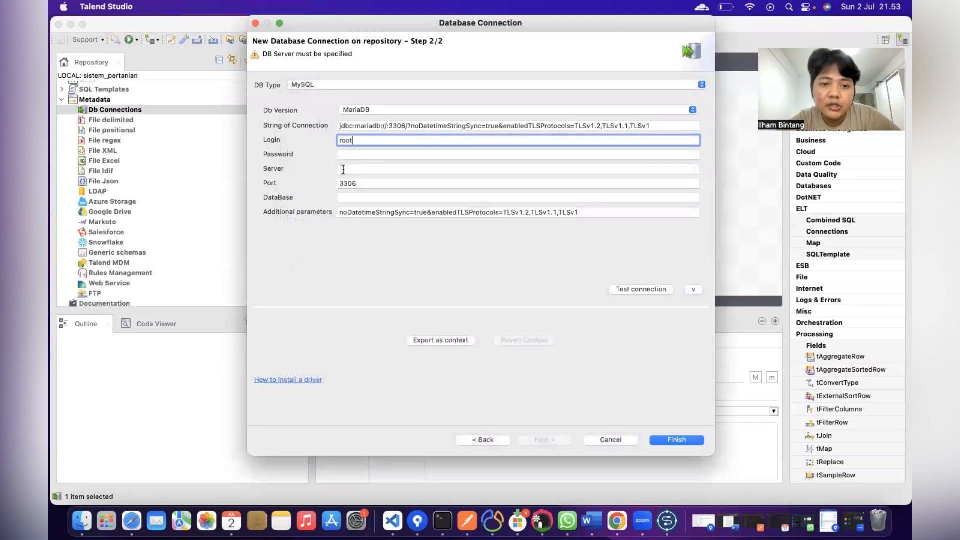
click(345, 168)
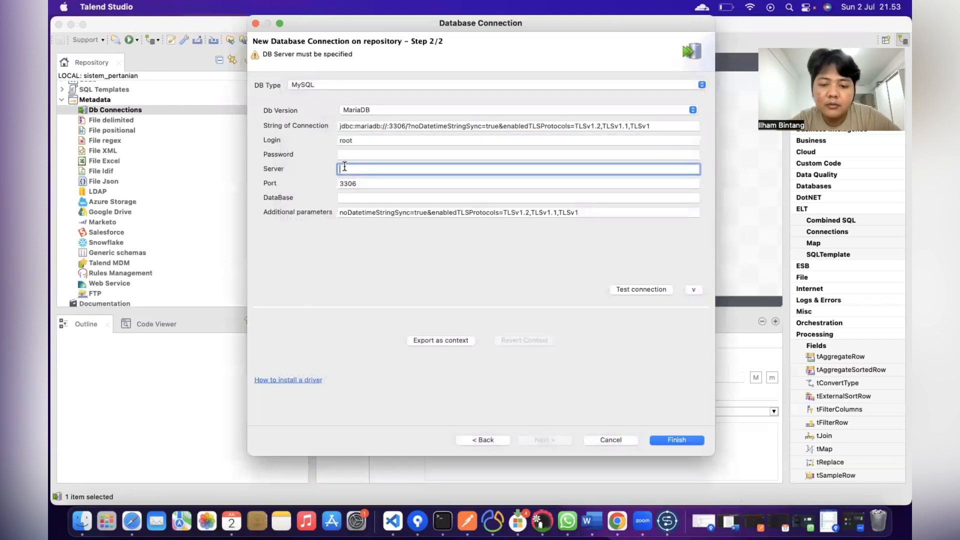
text(localhost)
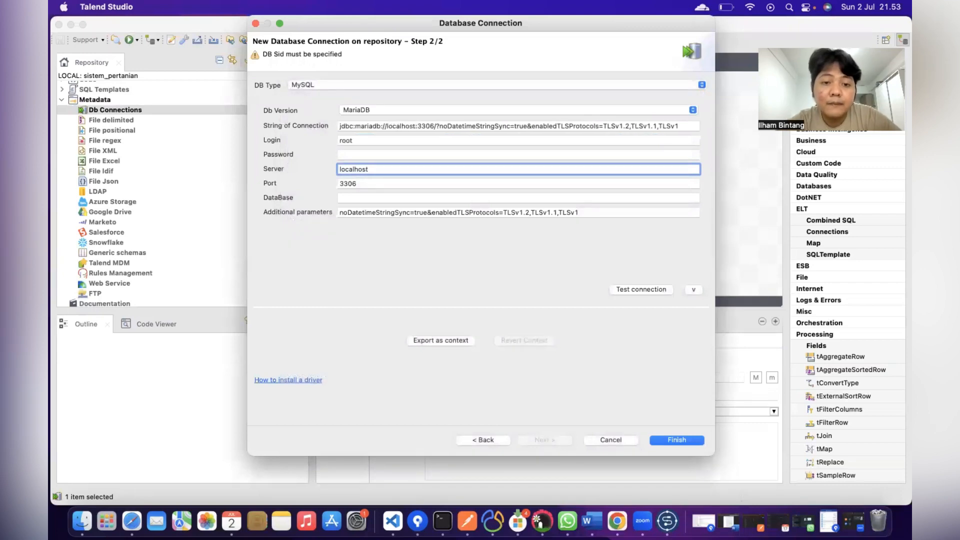
click(357, 198)
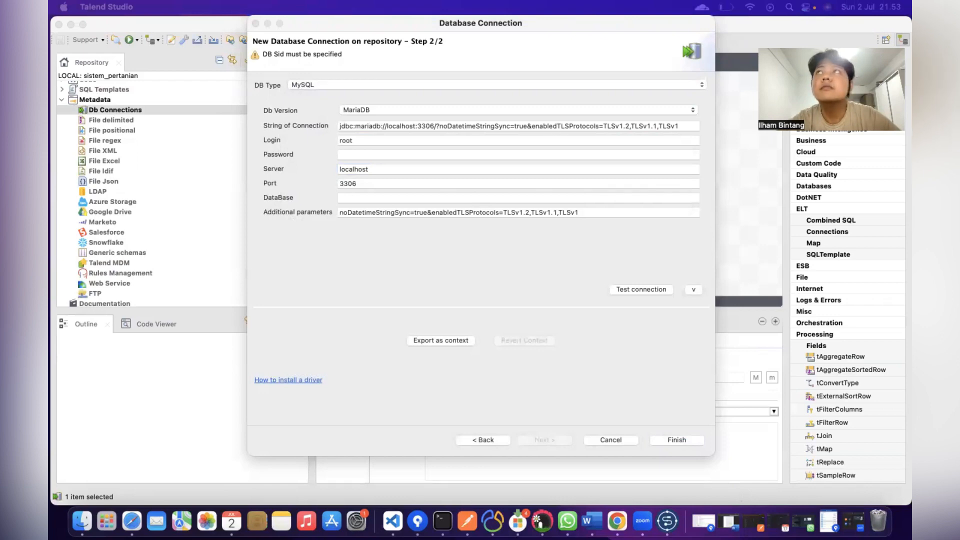
drag(600, 1, 563, 130)
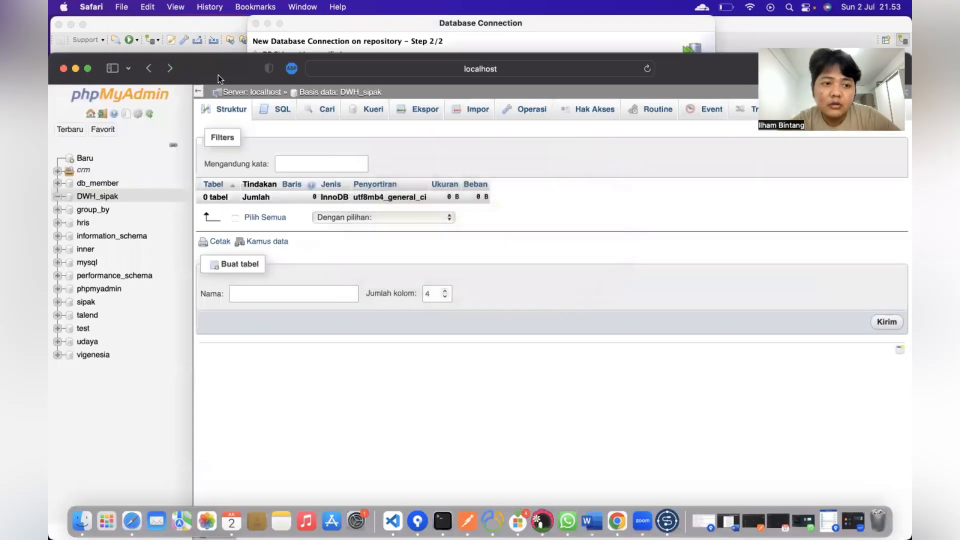
drag(218, 75, 235, 74)
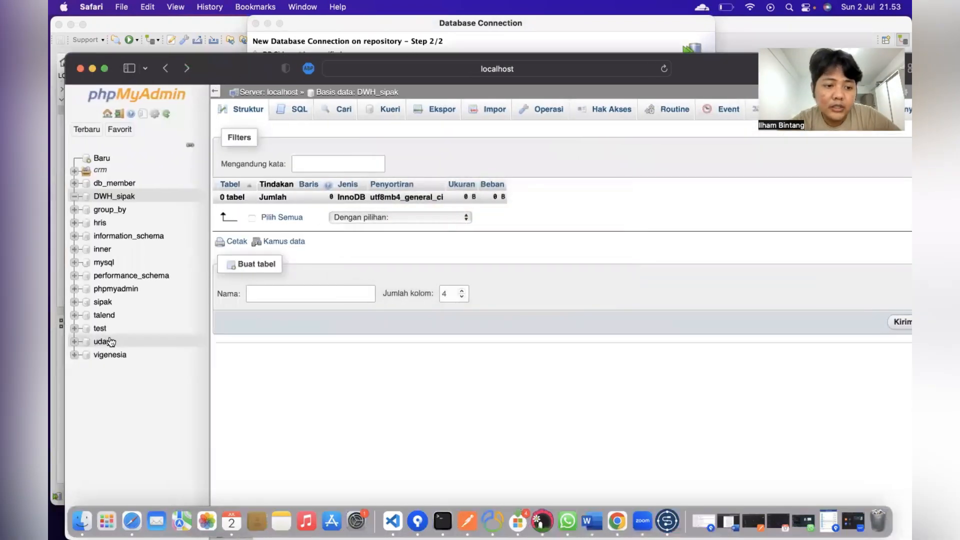
click(104, 302)
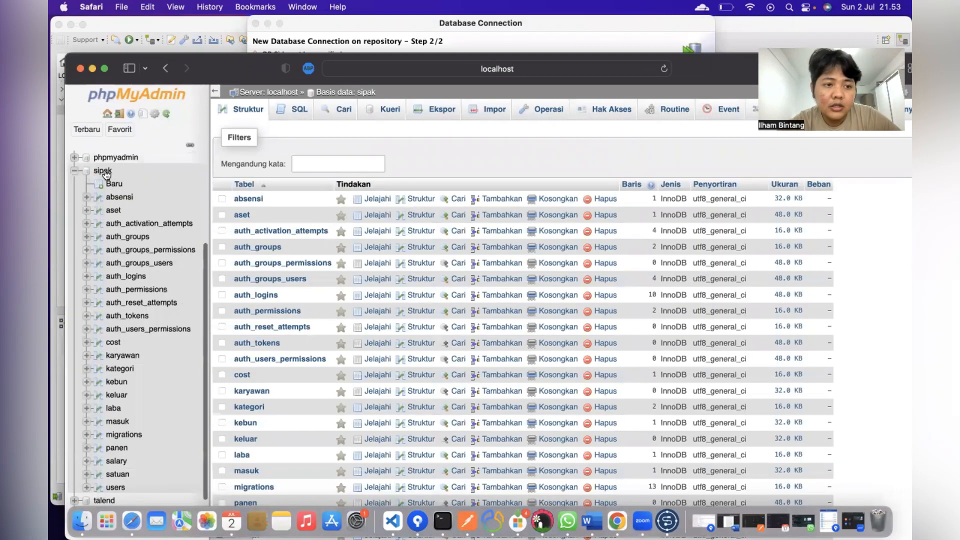
scroll(102, 172, up, 5)
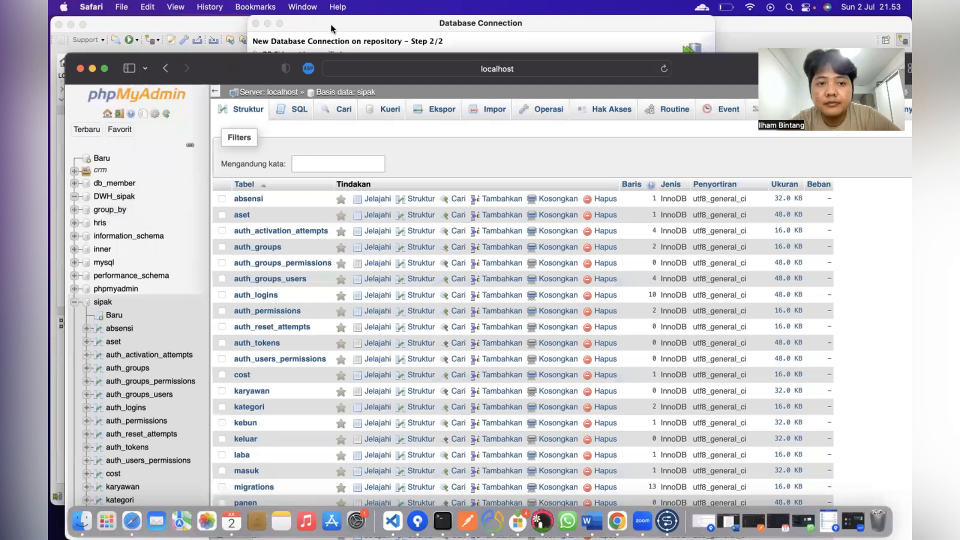
click(91, 68)
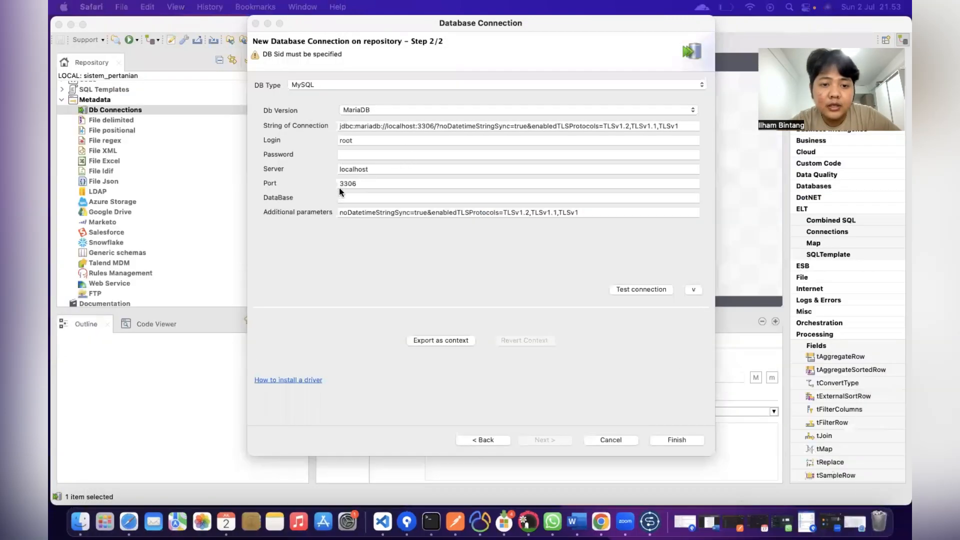
click(345, 197)
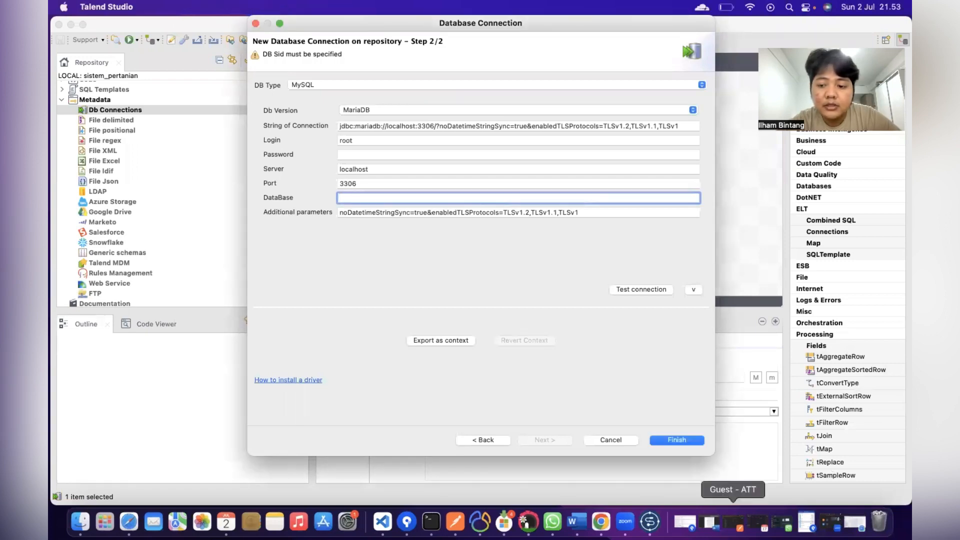
click(854, 525)
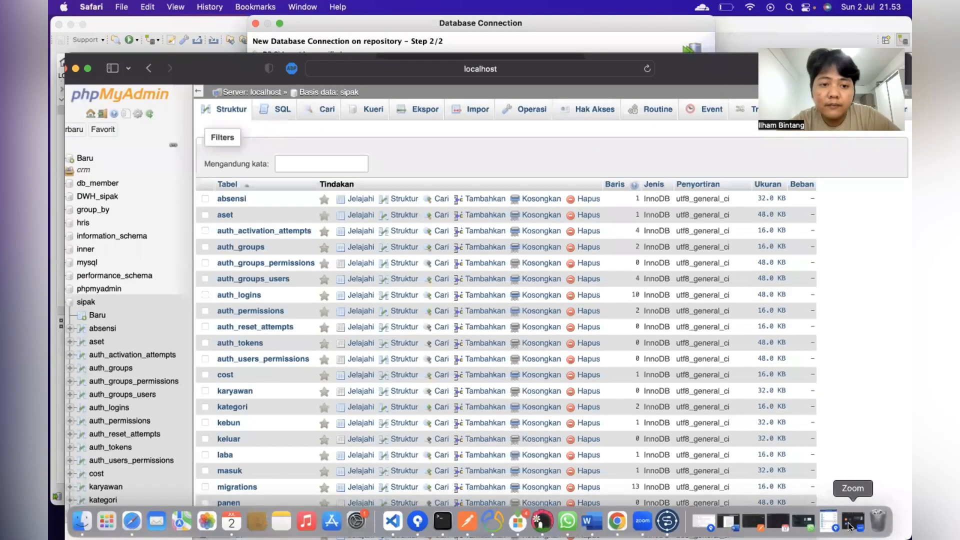
click(93, 199)
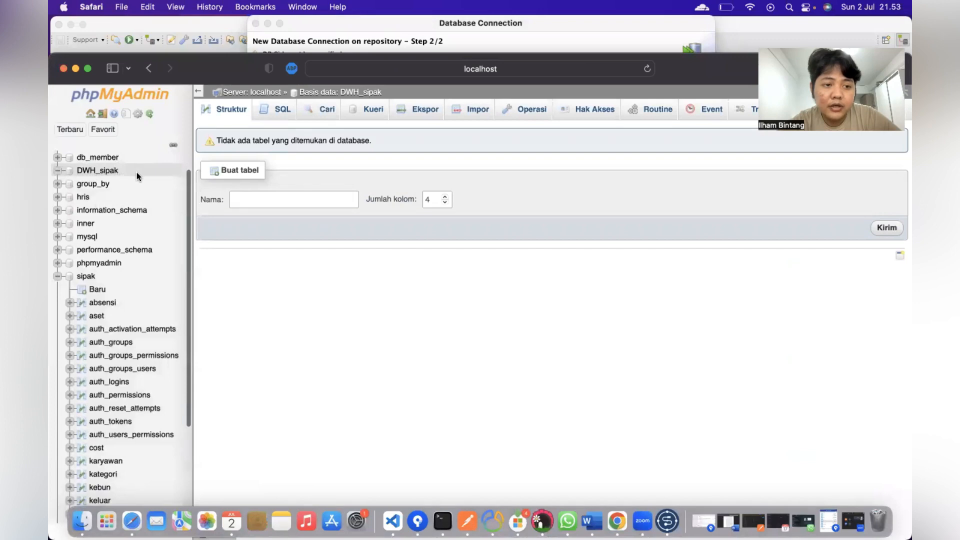
Step: Set the database to DWH_sipak, test the connection successfully, and save it
click(309, 25)
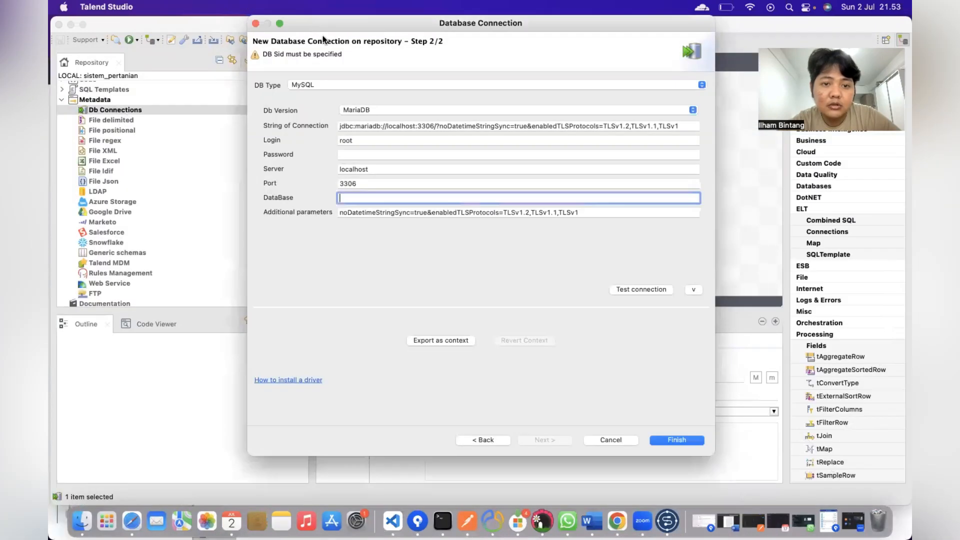
text(DWH)
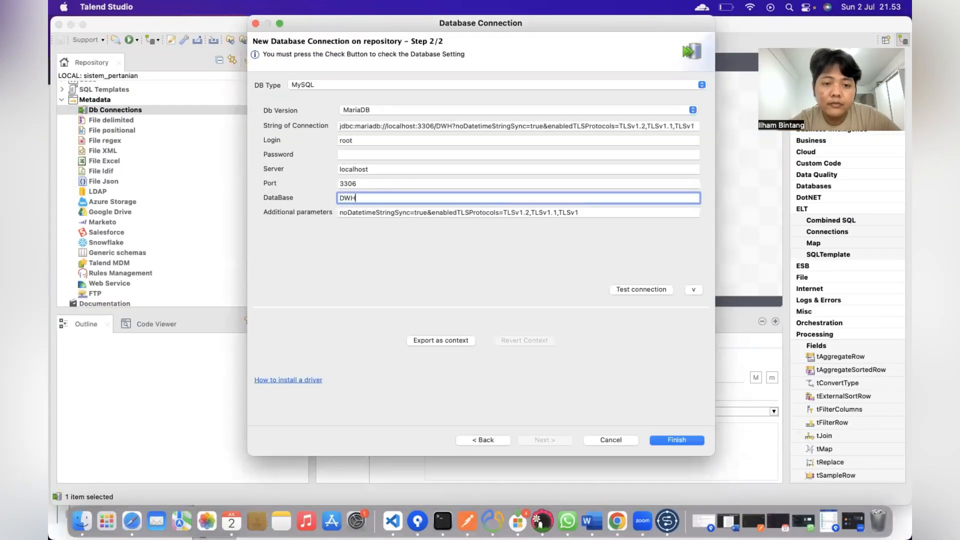
text(_sipak)
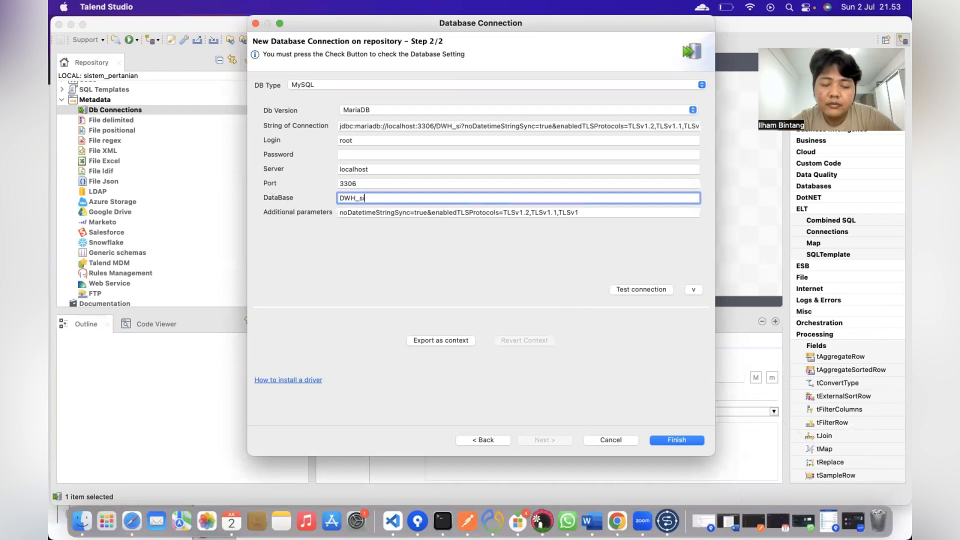
click(640, 289)
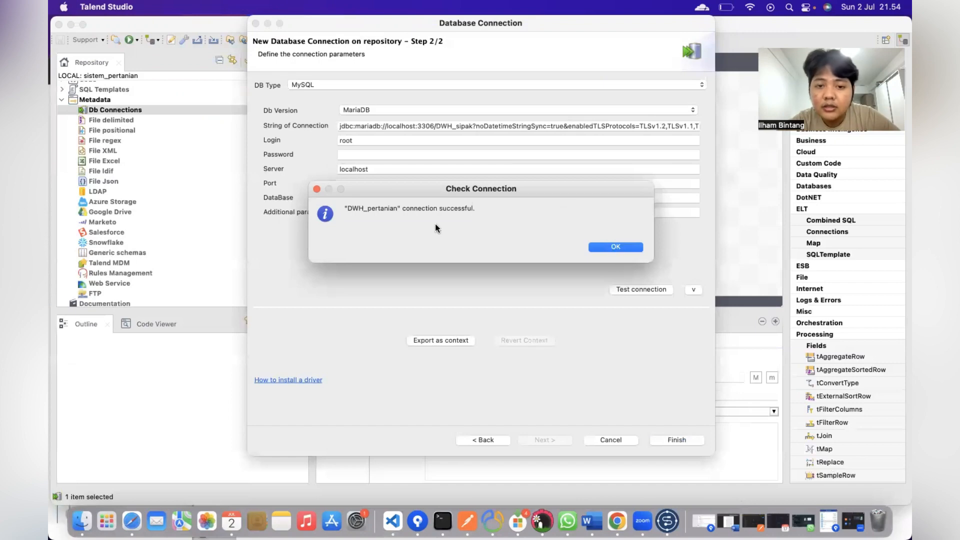
click(610, 246)
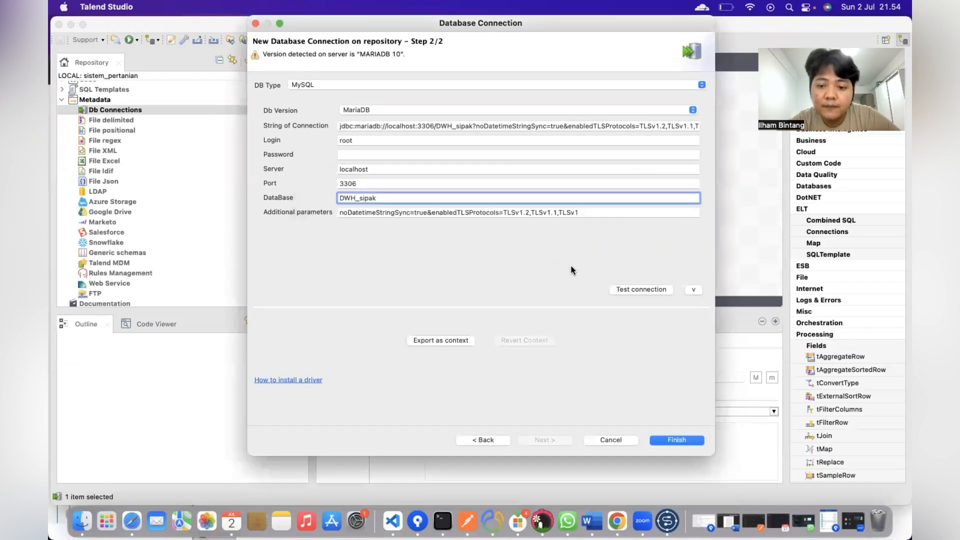
click(676, 440)
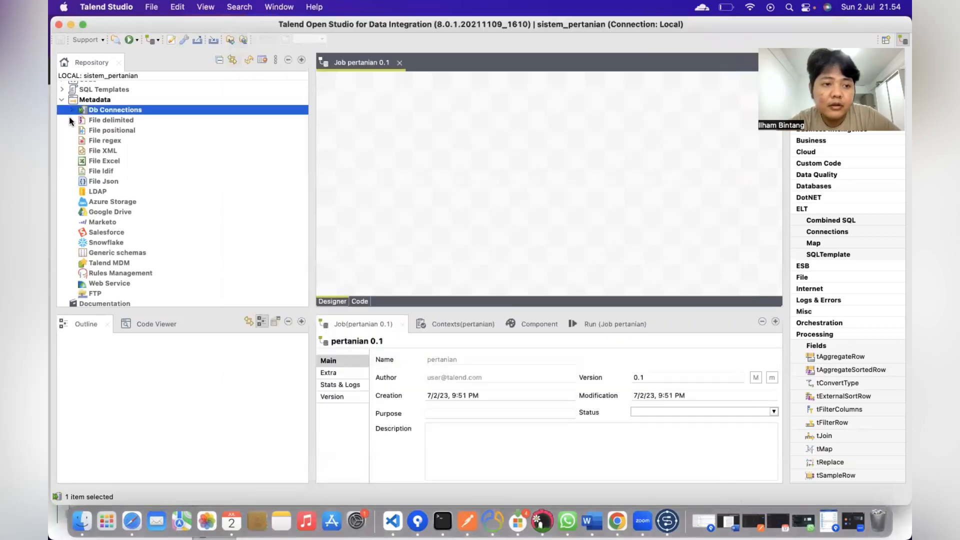
Step: Start a second Db connection named db_mainPertanian and advance to its details step
click(71, 110)
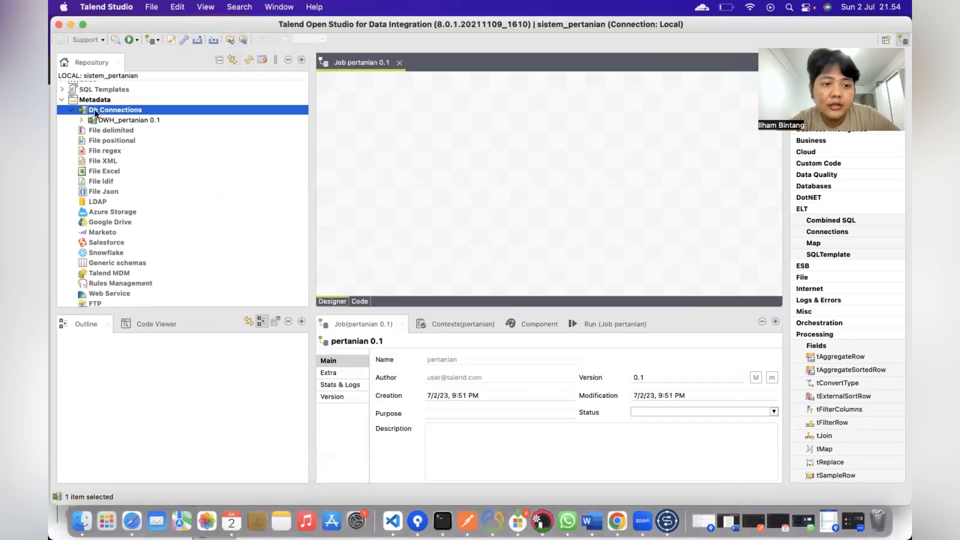
right_click(122, 109)
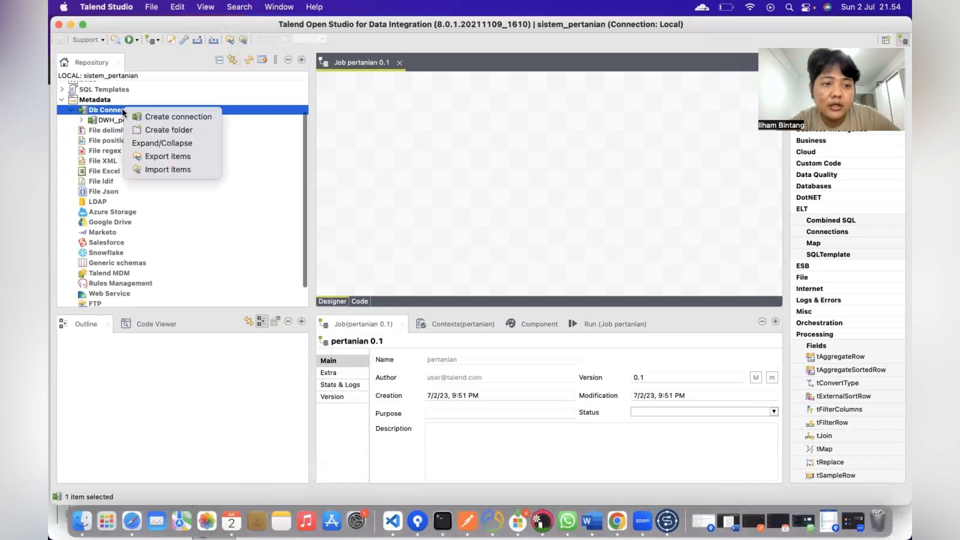
click(189, 119)
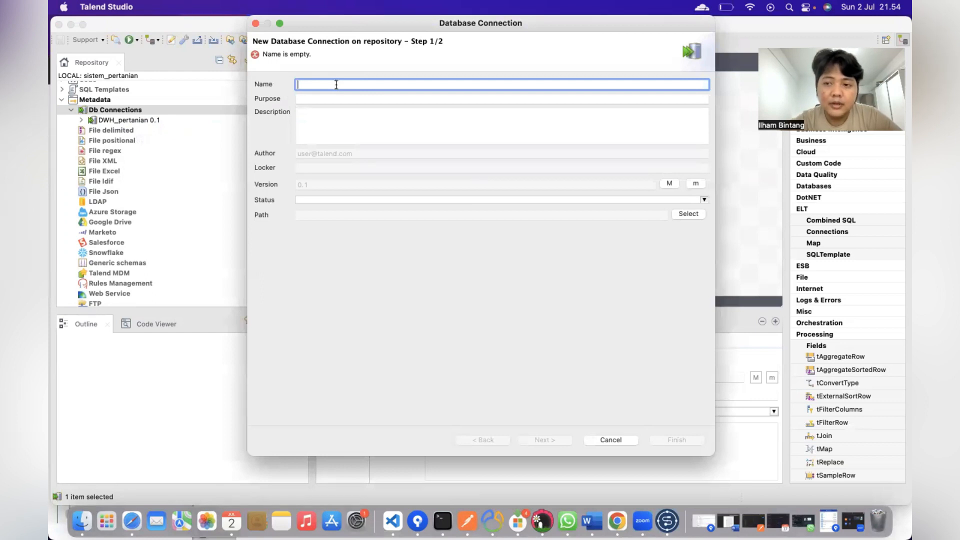
text(db)
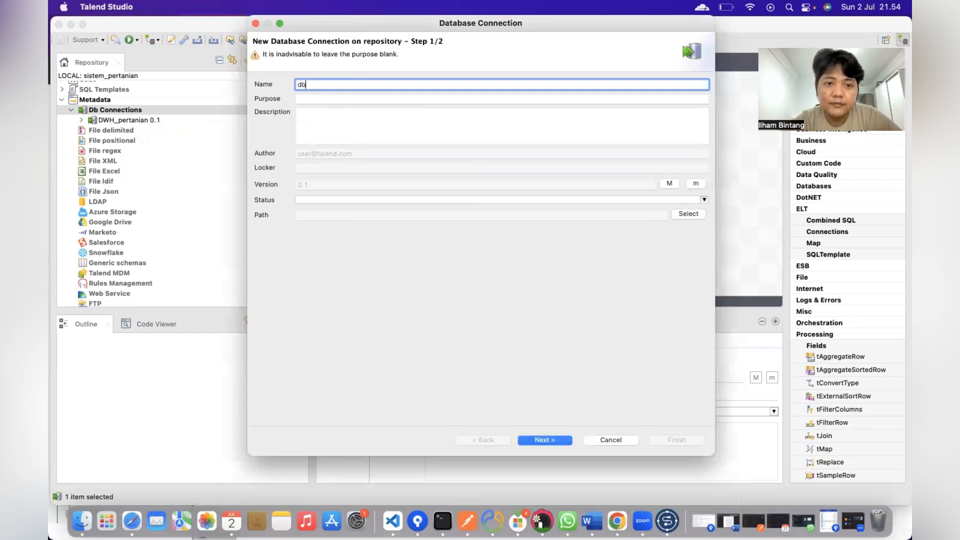
text(_main)
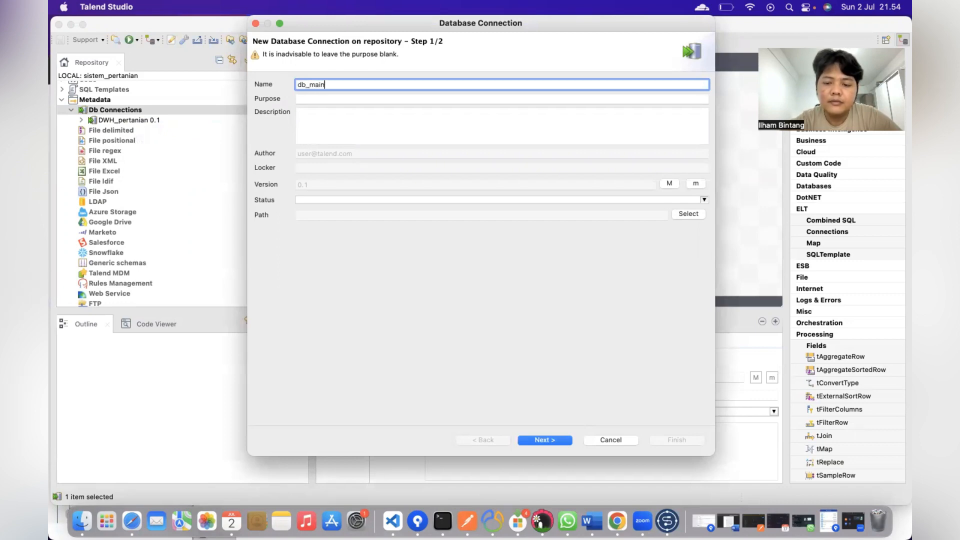
text(Pertanian)
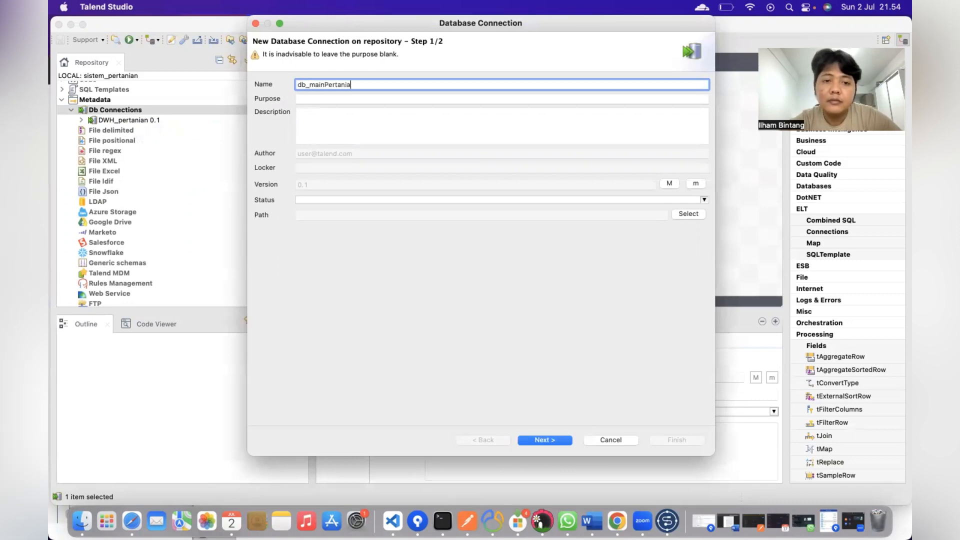
click(545, 440)
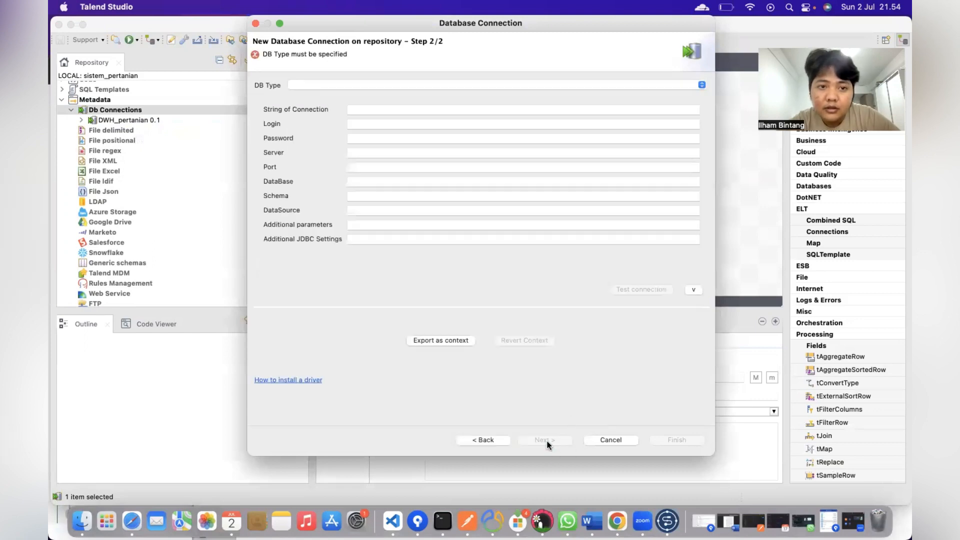
Step: Choose MySQL type, MariaDB version, login root and server localhost for db_mainPertanian
click(413, 86)
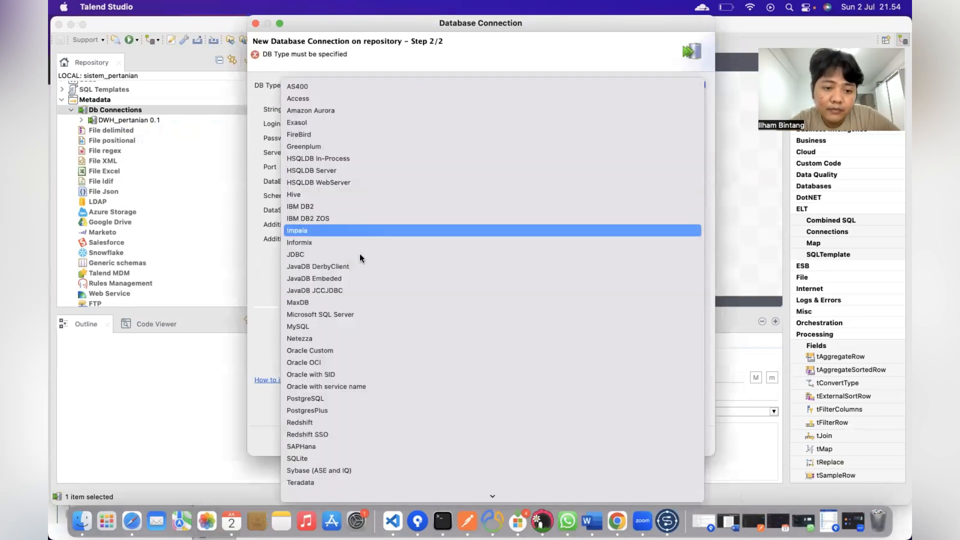
click(314, 328)
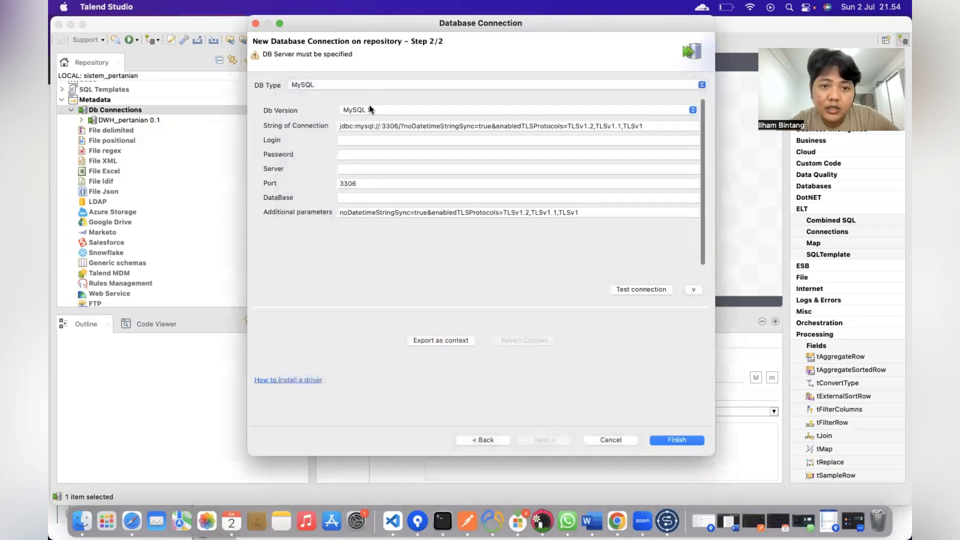
click(367, 112)
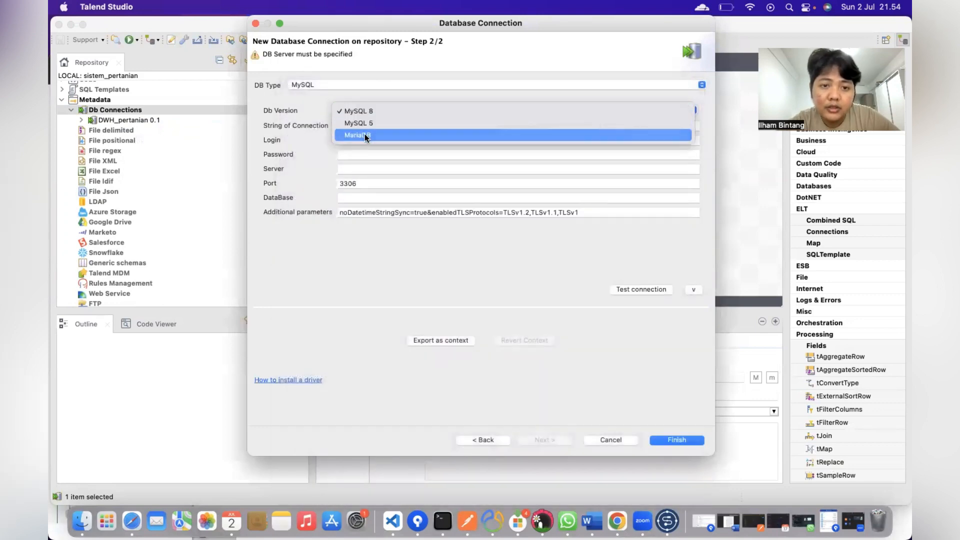
click(364, 134)
click(352, 141)
text(root)
click(348, 170)
text(localhost)
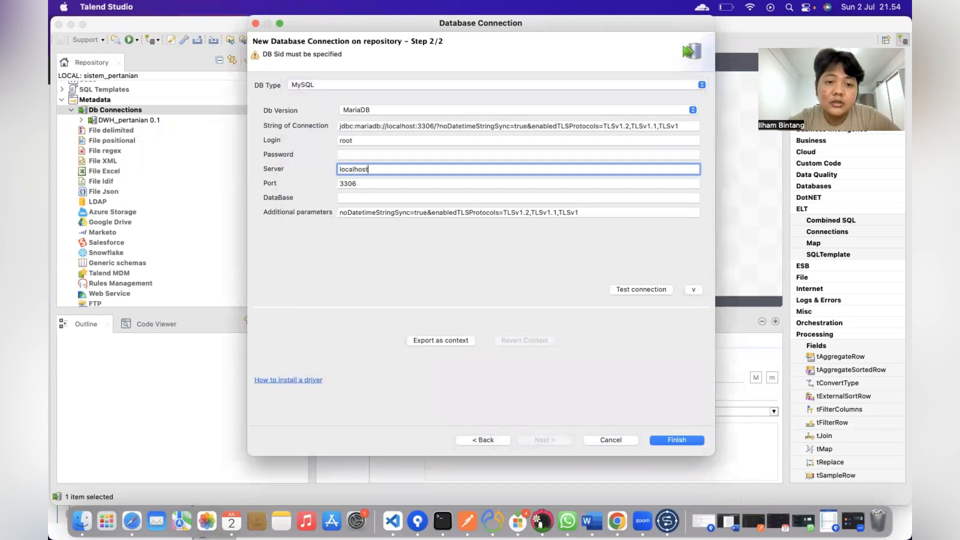
Step: Enter database sipak, test the connection successfully, and save it
click(345, 197)
text(sipak)
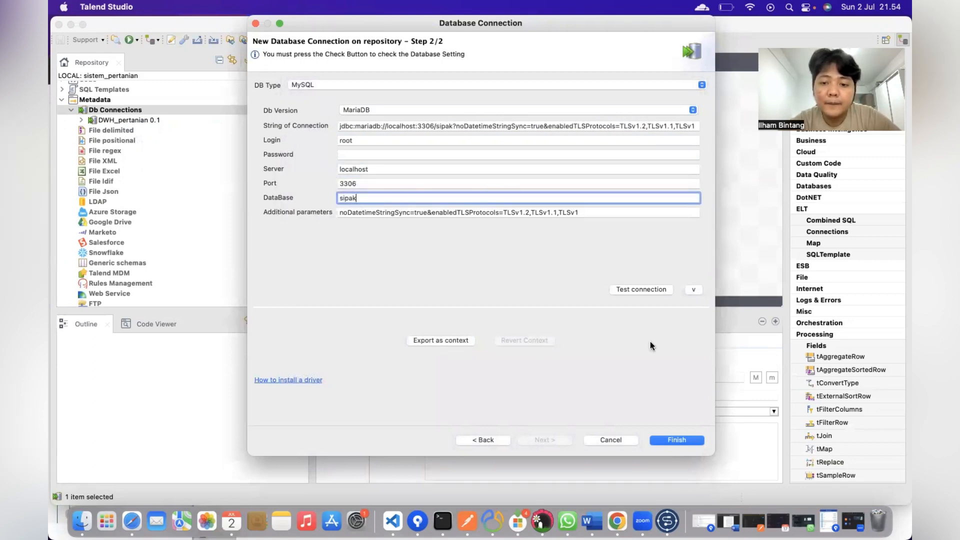
click(644, 288)
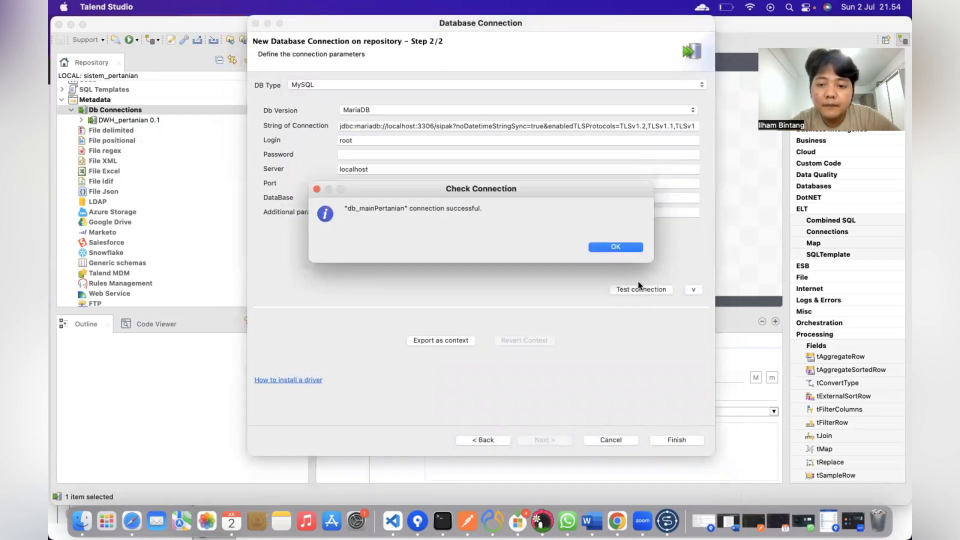
click(627, 247)
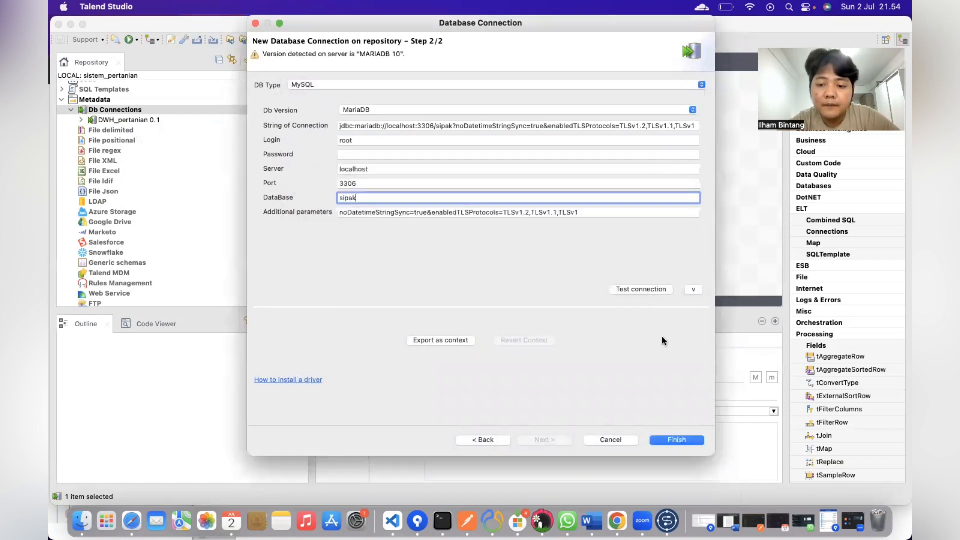
click(675, 440)
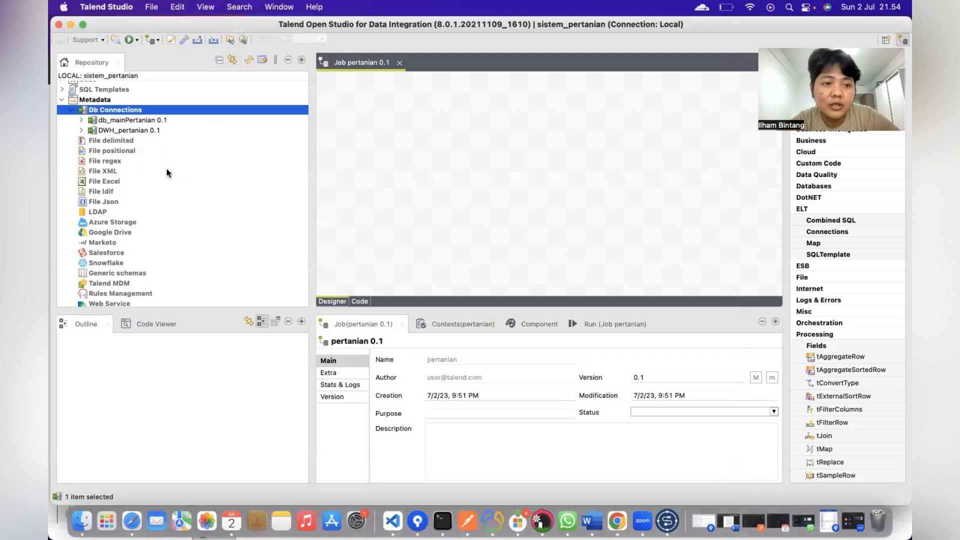
scroll(168, 172, up, 3)
Step: Expand db_mainPertanian and DWH_pertanian in the Repository and open db_mainPertanian's context menu
click(81, 146)
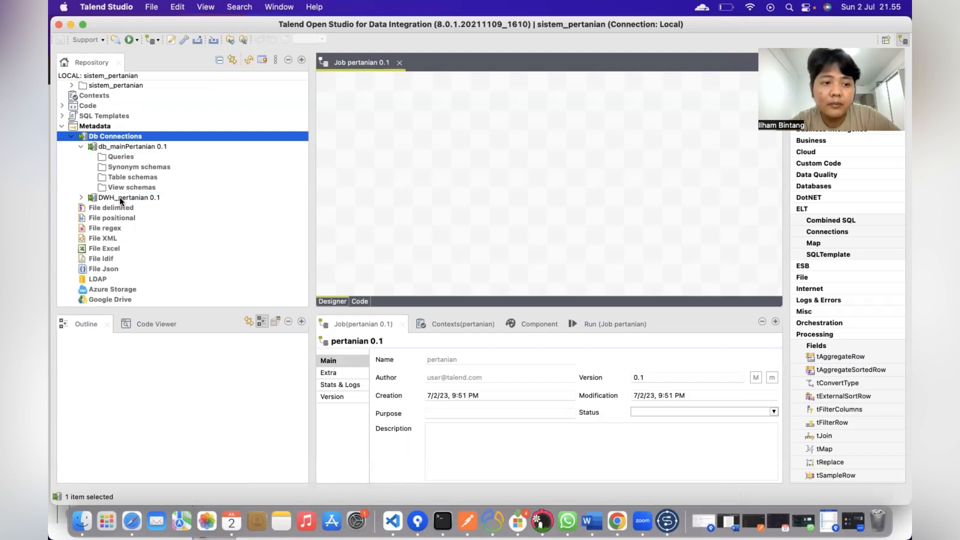
click(81, 197)
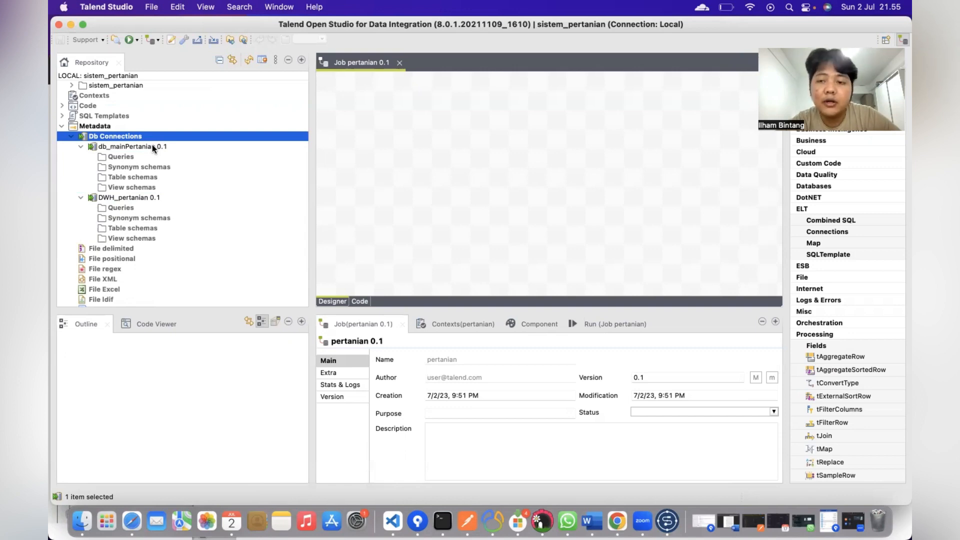
click(123, 148)
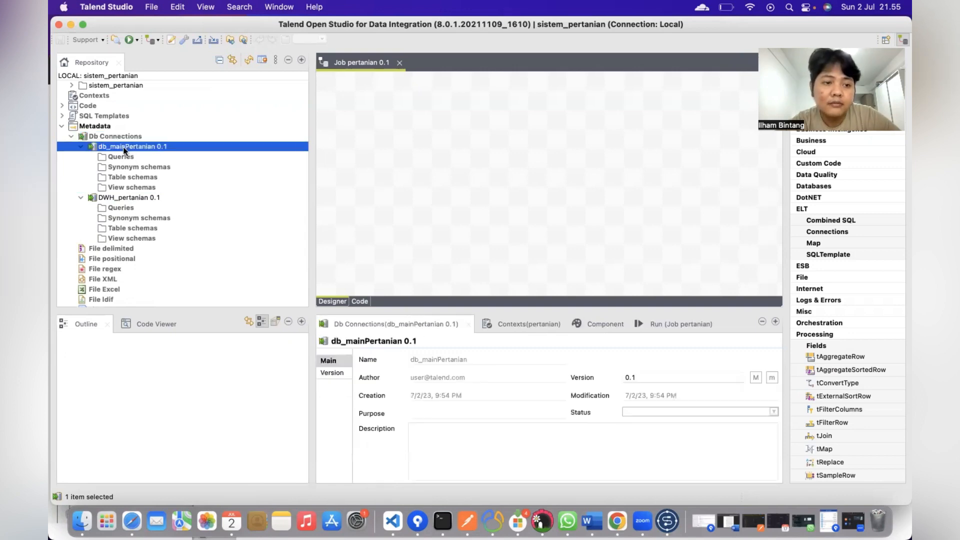
right_click(124, 149)
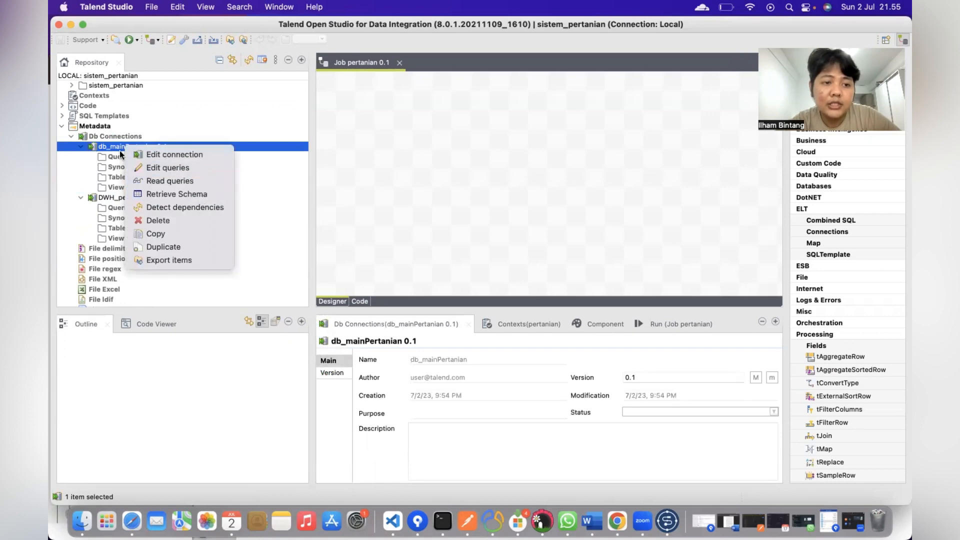
Step: Retrieve schemas for tables only, selecting the laba and cost tables in sipak
click(171, 195)
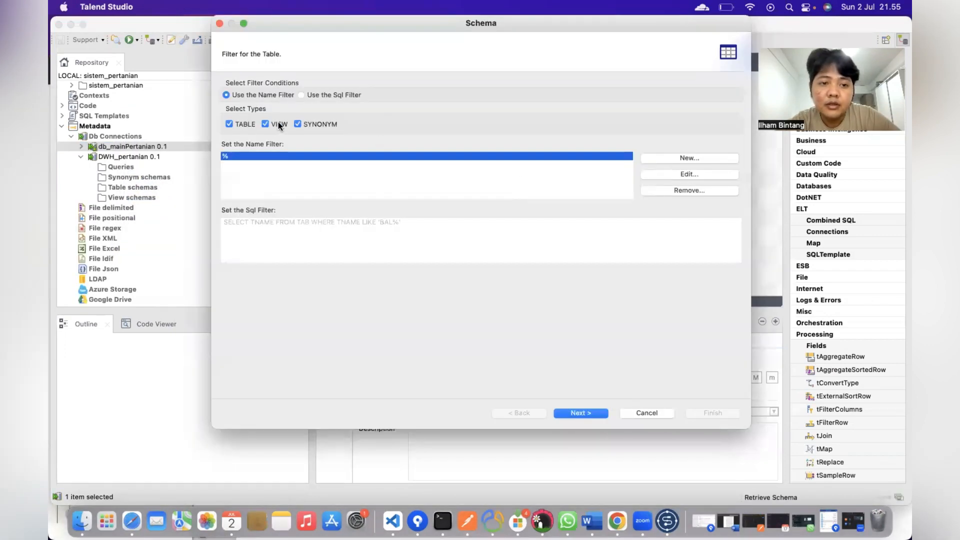
click(298, 123)
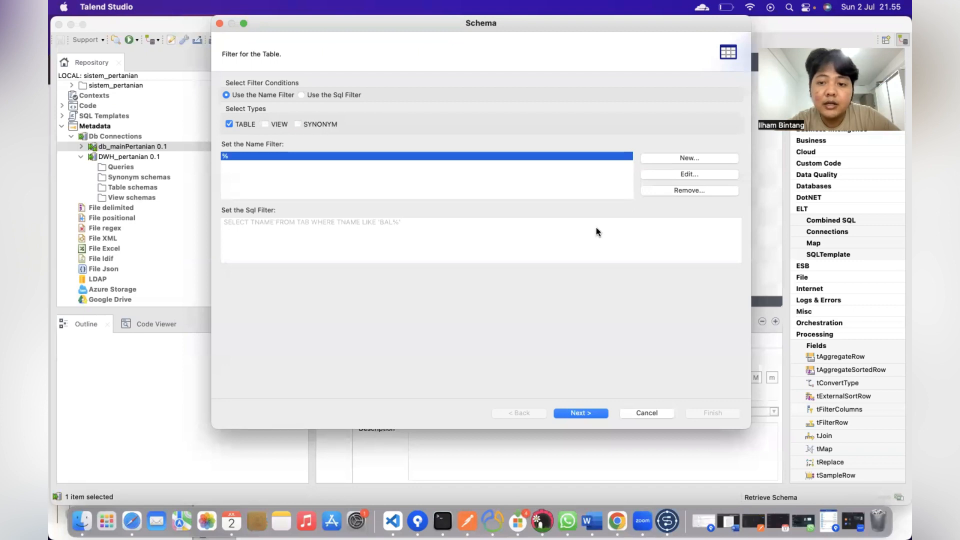
click(579, 413)
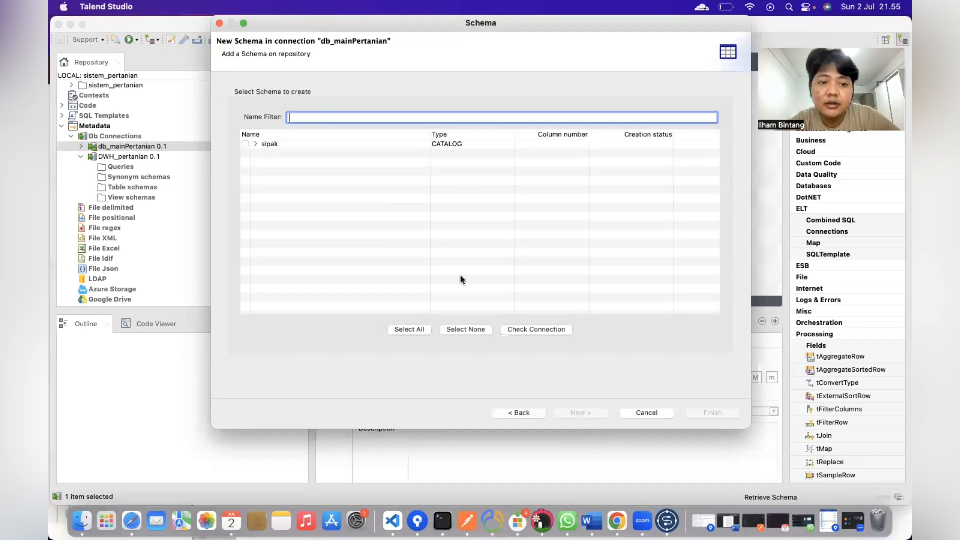
click(254, 144)
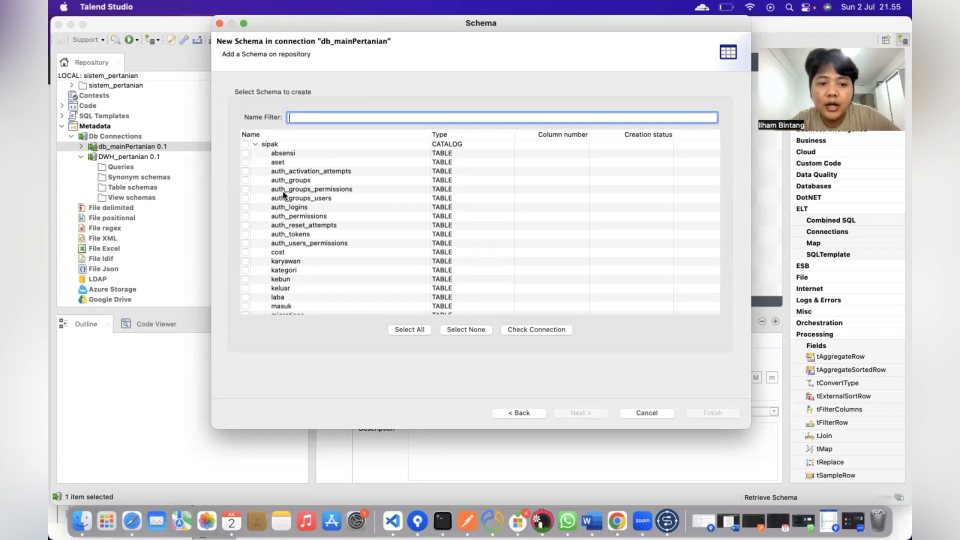
scroll(283, 195, down, 5)
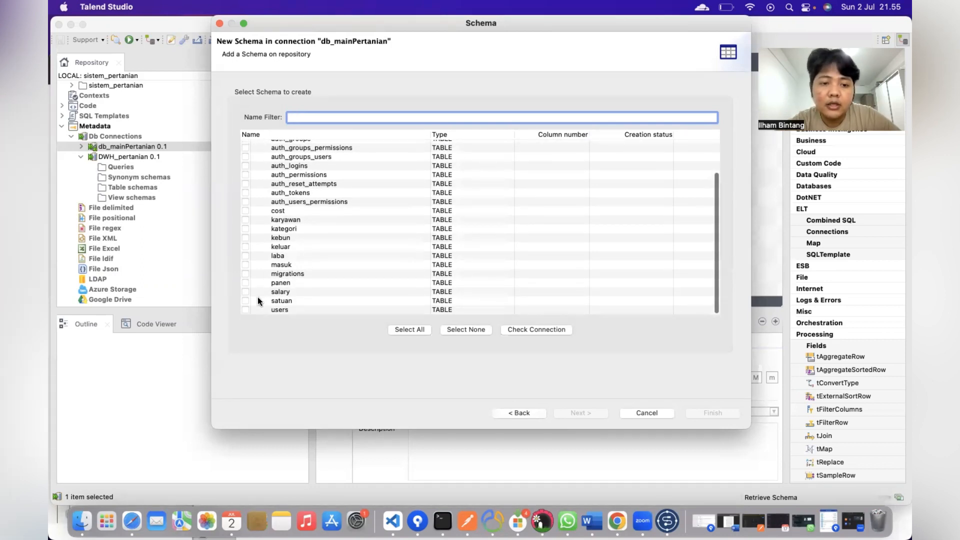
click(245, 255)
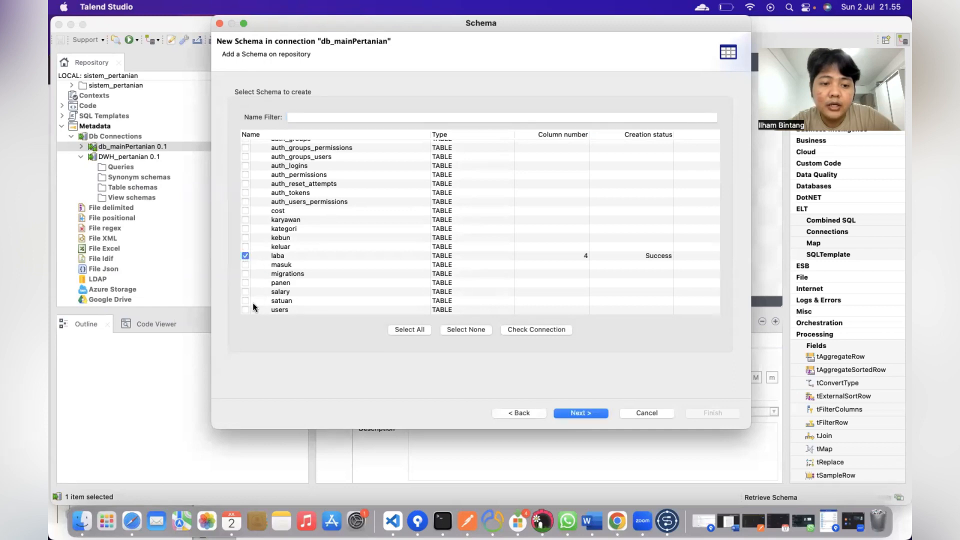
click(245, 211)
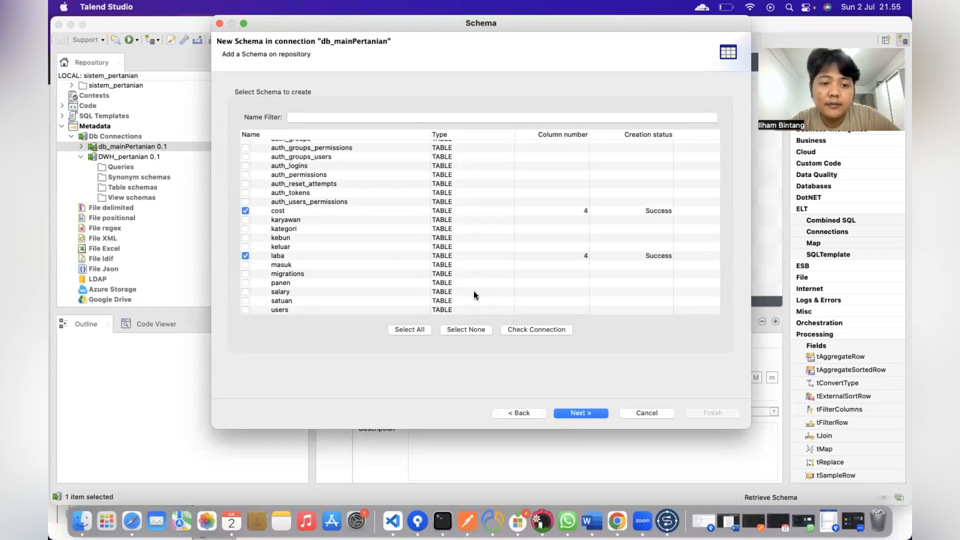
Step: Review laba's id, laba_time, acara_berita and nominal columns and save both schemas
click(578, 413)
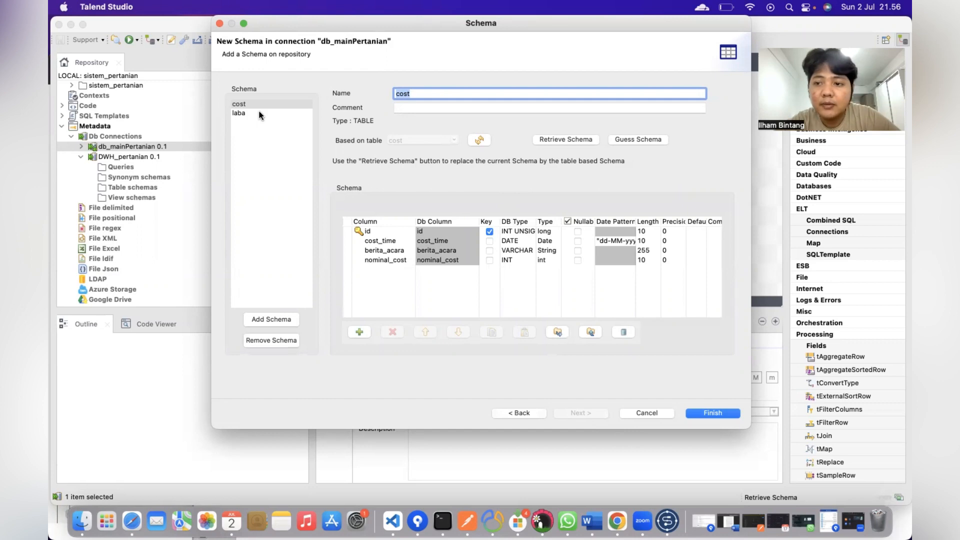
click(240, 113)
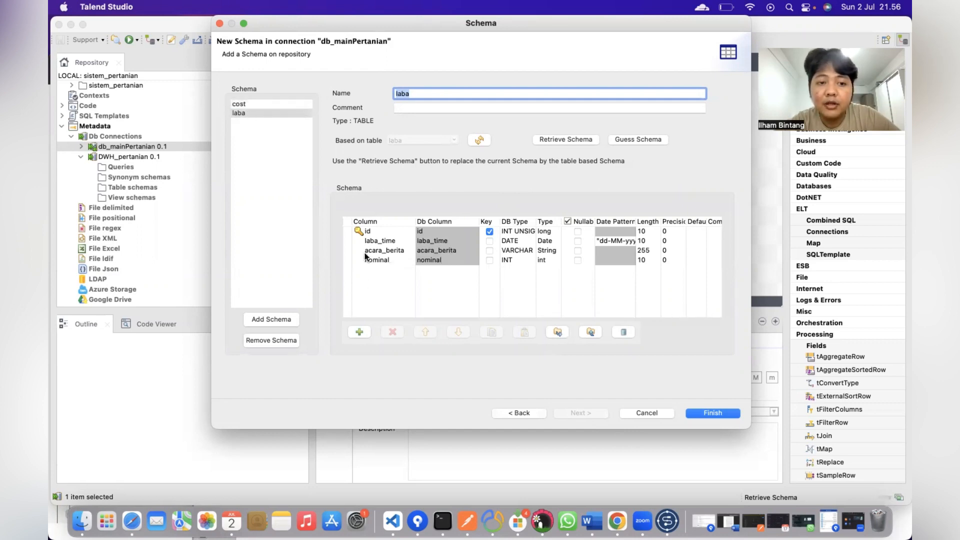
click(711, 413)
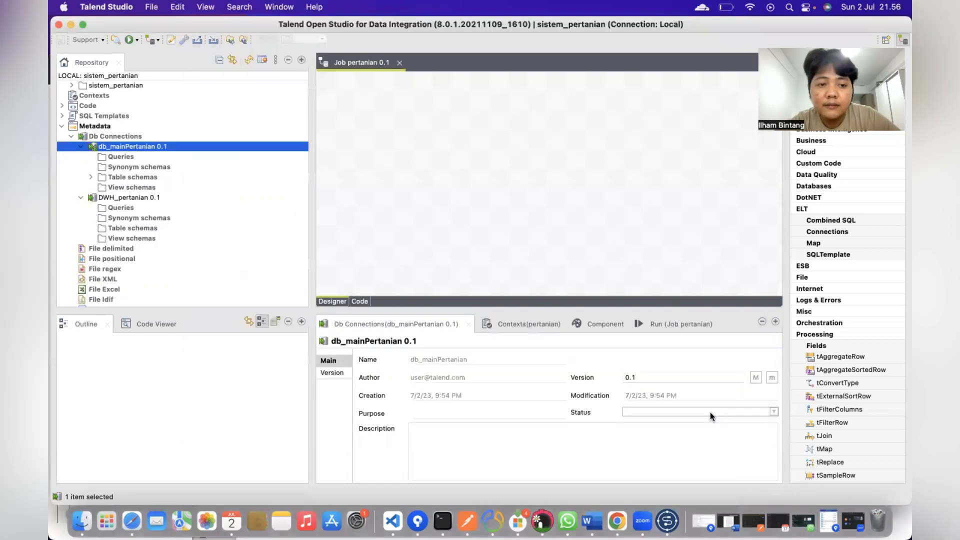
Step: Drop the cost table schema onto the job canvas as a tMysqlInput component
click(90, 177)
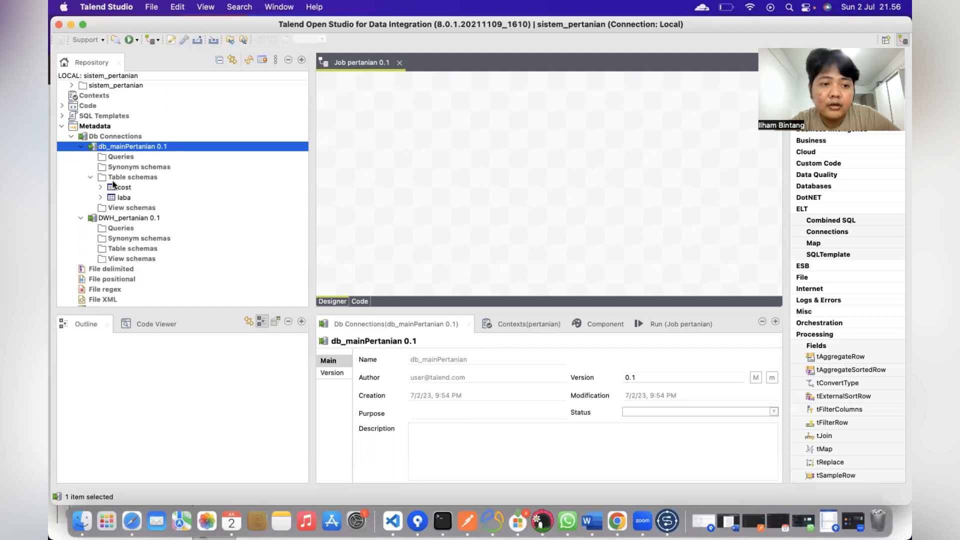
drag(108, 189, 412, 124)
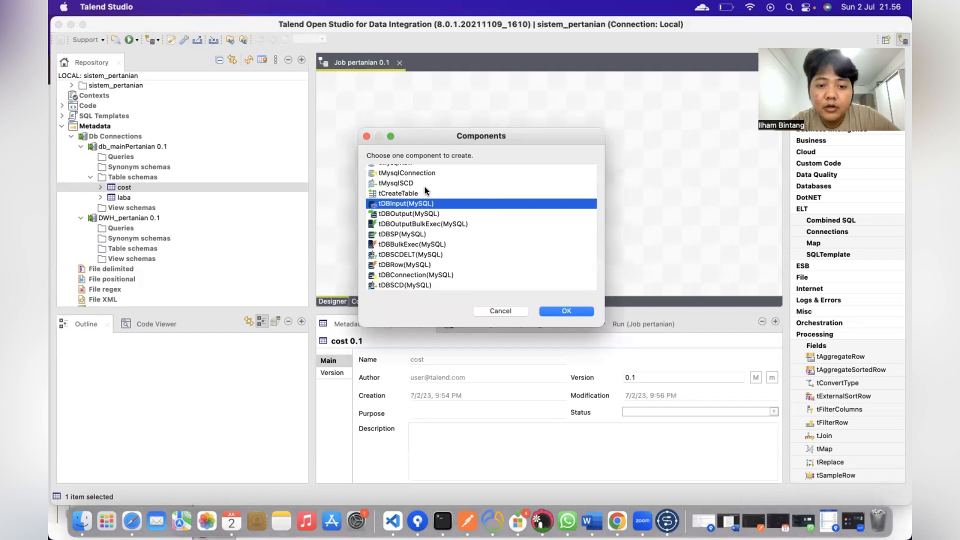
scroll(422, 189, up, 5)
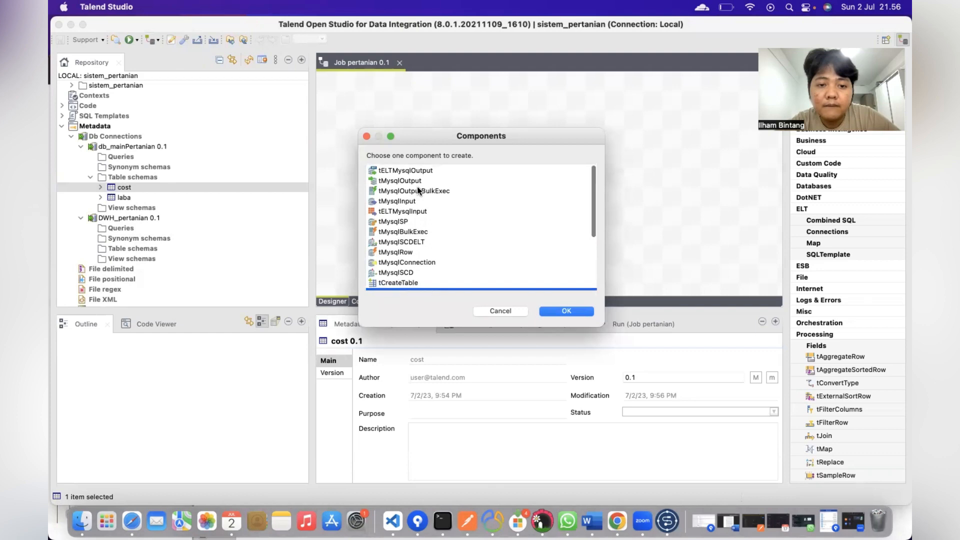
click(386, 200)
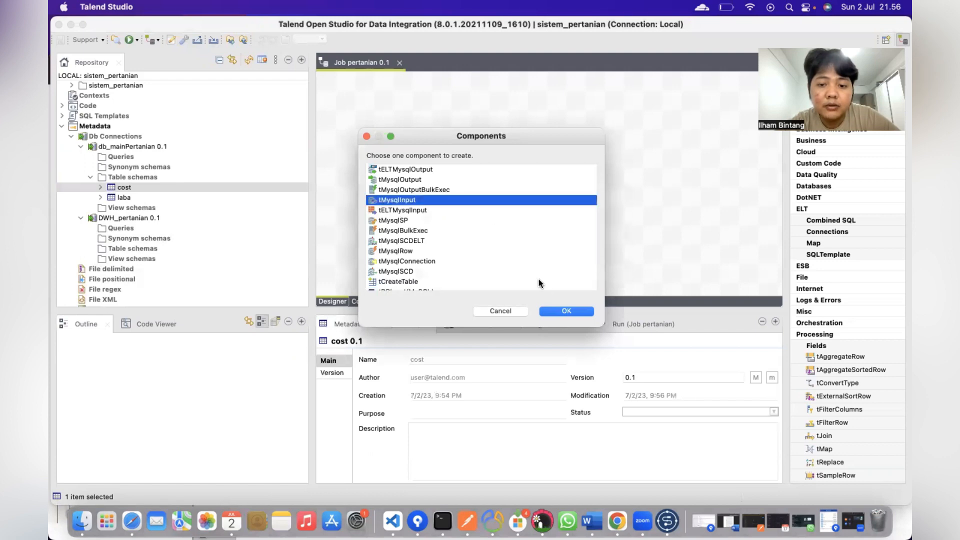
click(561, 313)
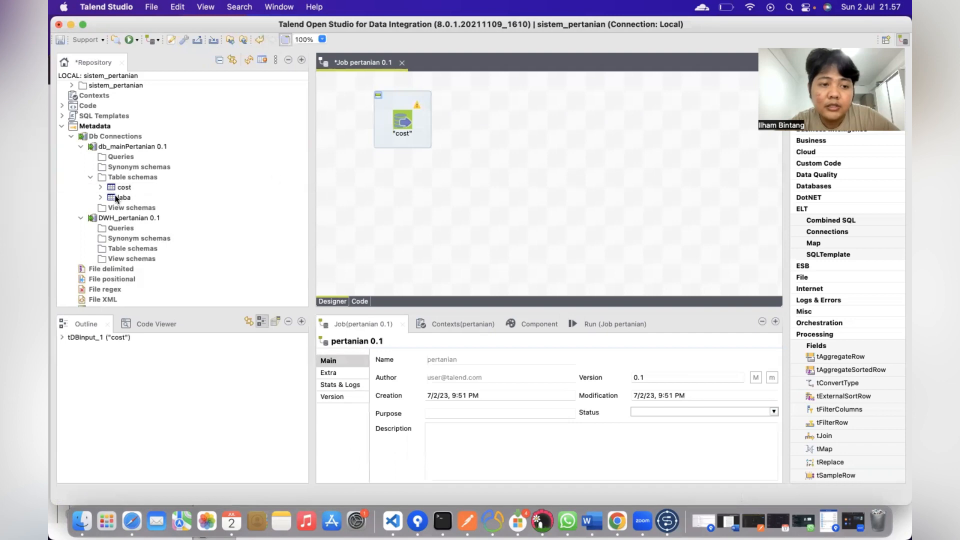
Step: Add laba as a second MySQL input and line it up below cost
drag(121, 198, 392, 194)
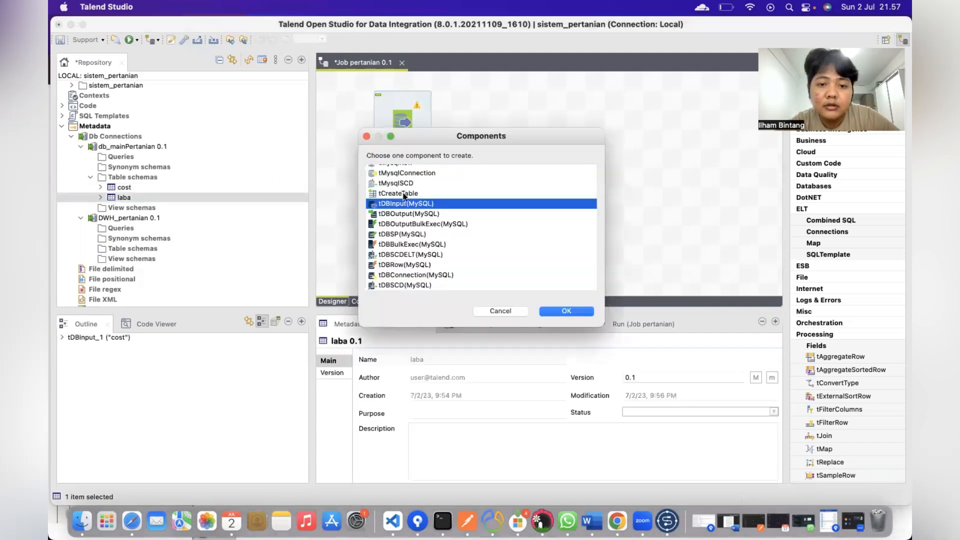
scroll(420, 203, up, 5)
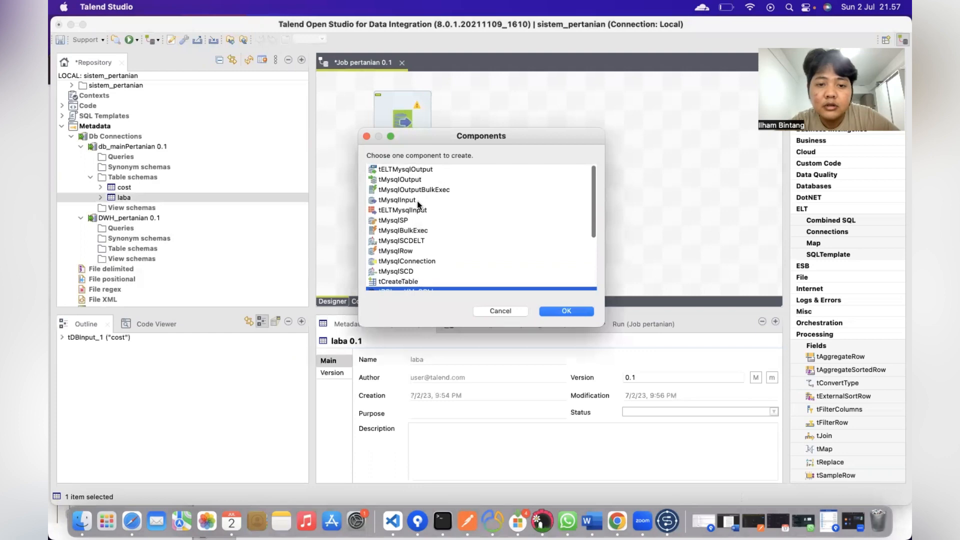
click(382, 200)
click(561, 308)
drag(392, 109, 354, 111)
mouse_move(390, 196)
mouse_down()
mouse_move(357, 187)
mouse_move(372, 192)
mouse_up()
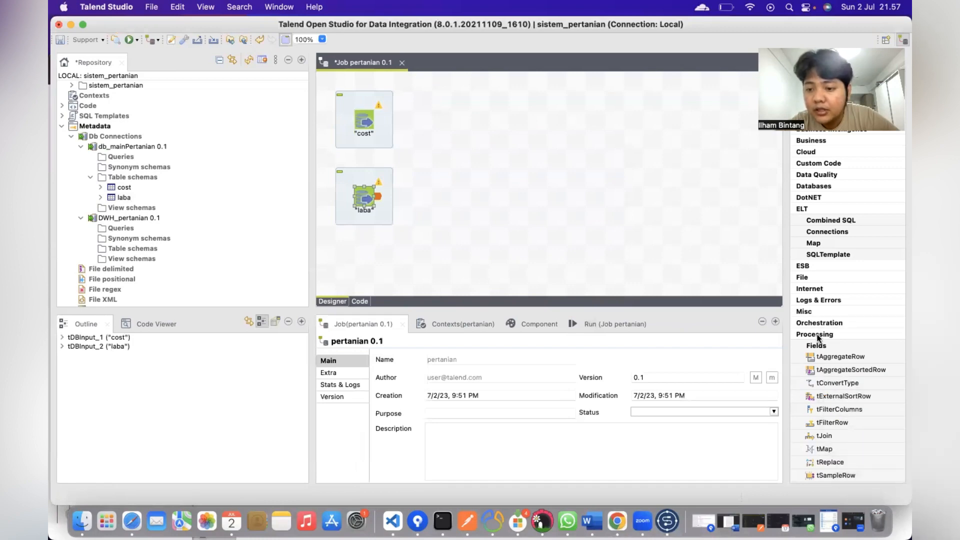
Step: Add a tMap component beside cost and delete an accidentally pasted laba copy
scroll(815, 334, down, 3)
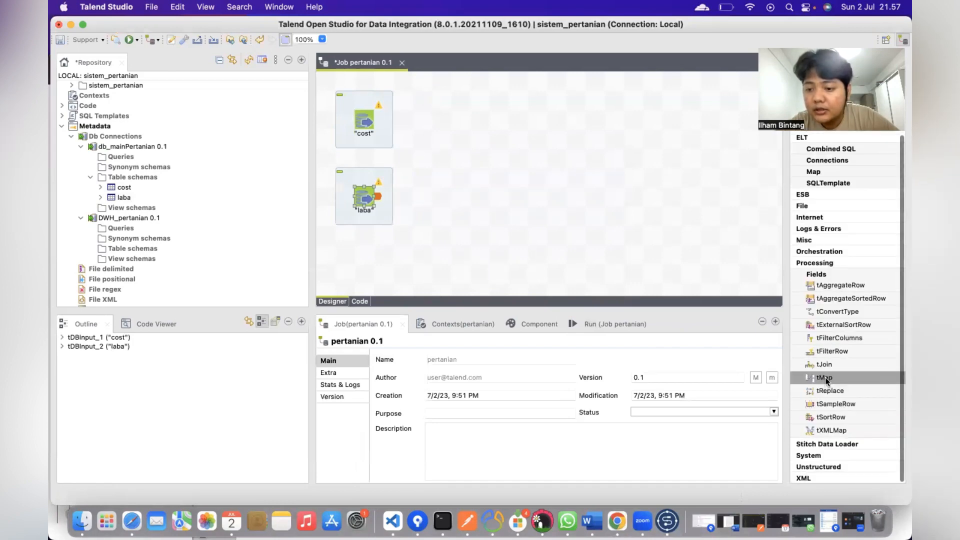
drag(825, 377, 544, 122)
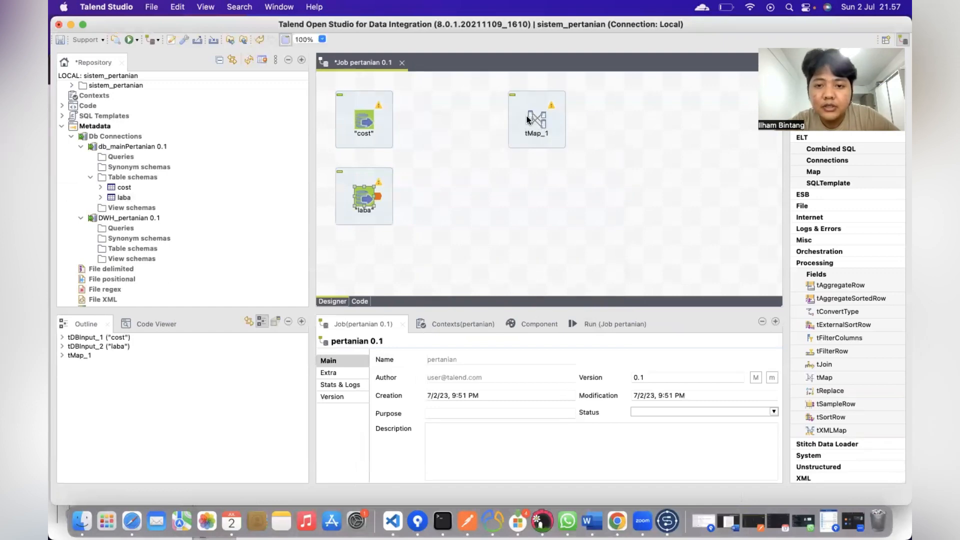
key(super+v)
drag(381, 209, 550, 173)
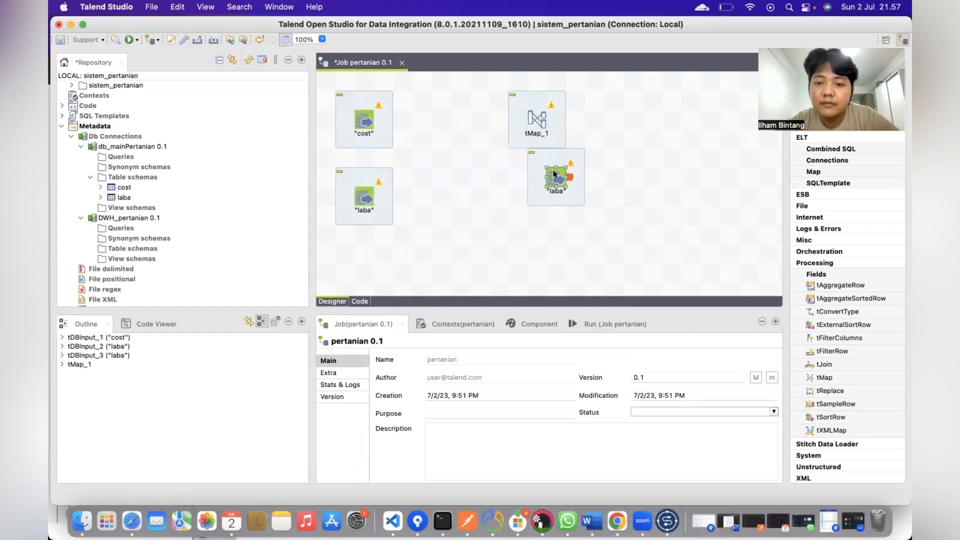
right_click(578, 158)
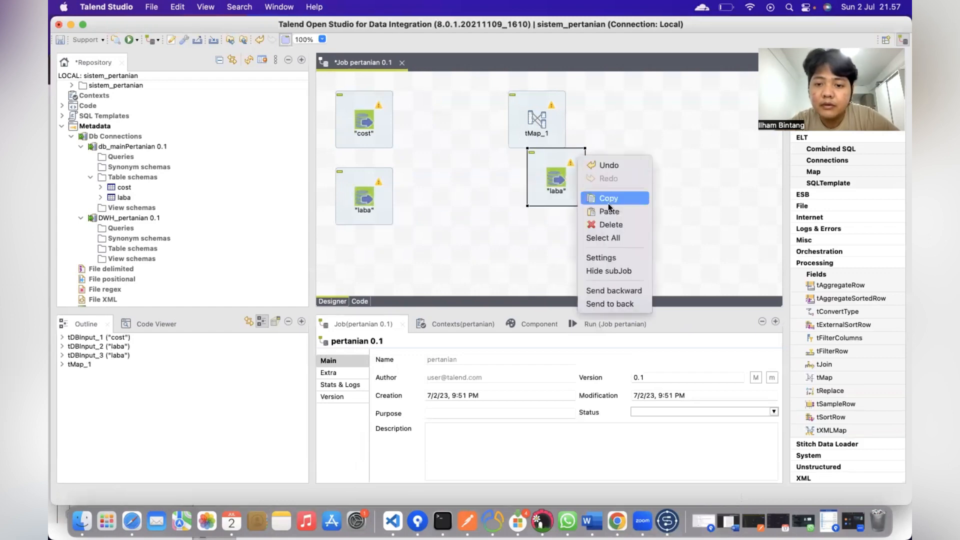
click(611, 224)
Step: Duplicate tMap_1 as tMap_3 and place it below, beside laba
click(556, 126)
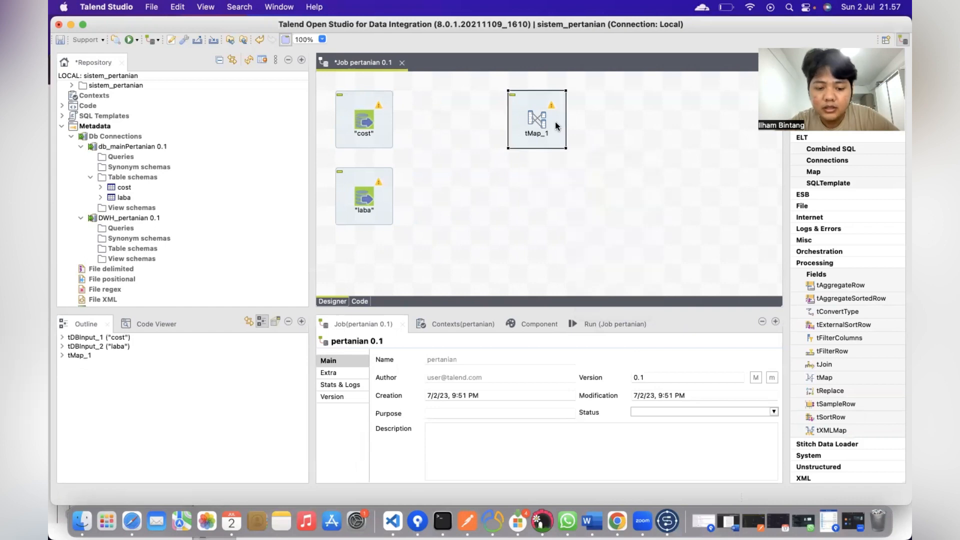
key(super+v)
drag(577, 142, 544, 187)
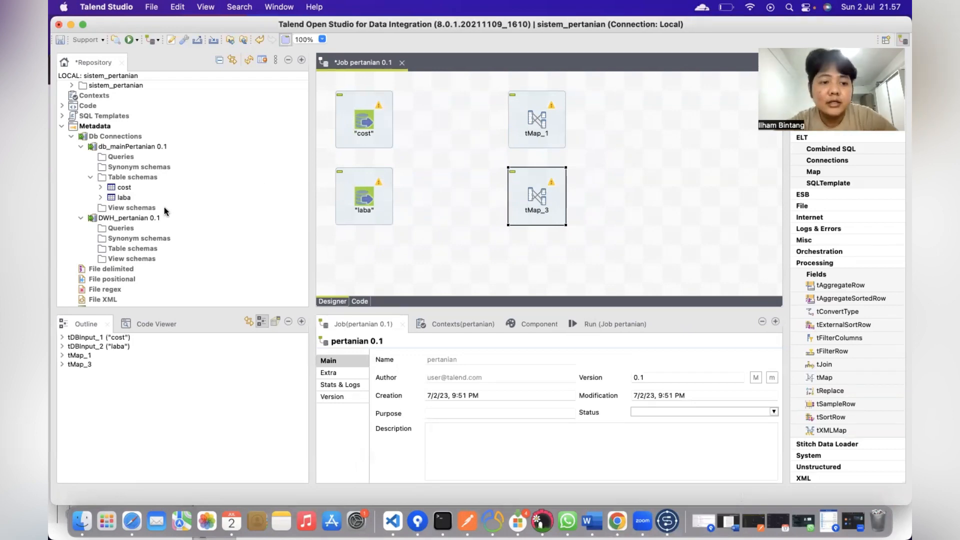
click(112, 219)
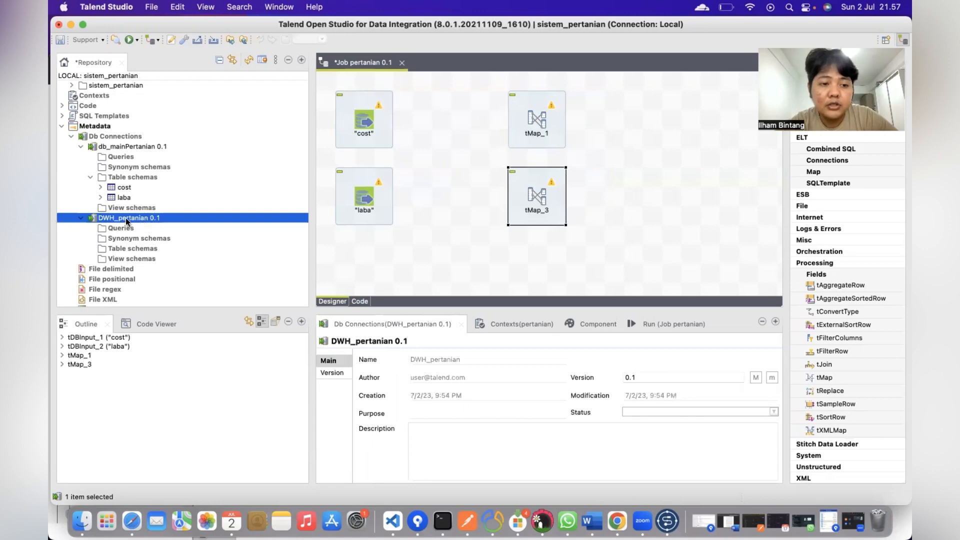
Step: Place the DWH_pertanian connection on the canvas as a tMysqlOutput component
drag(126, 219, 693, 121)
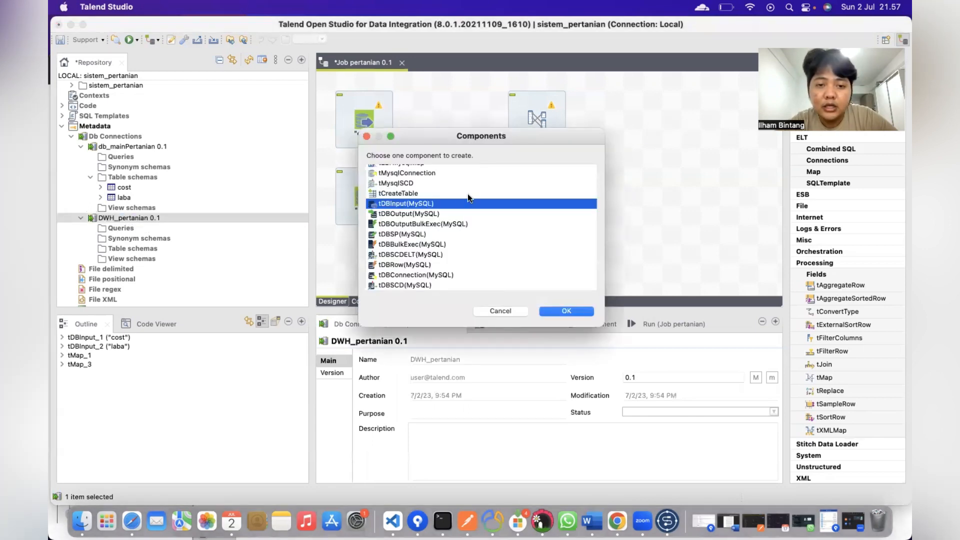
scroll(440, 190, up, 3)
click(396, 169)
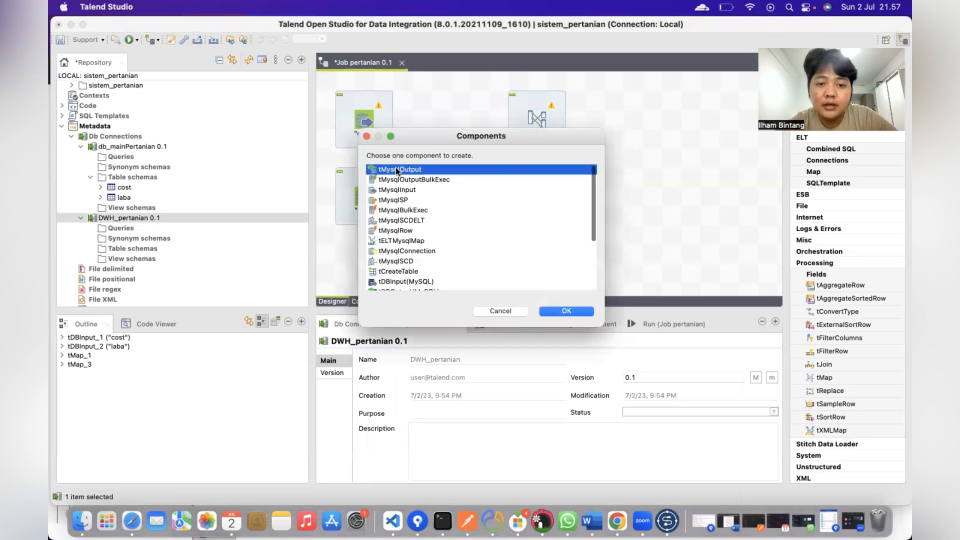
click(566, 311)
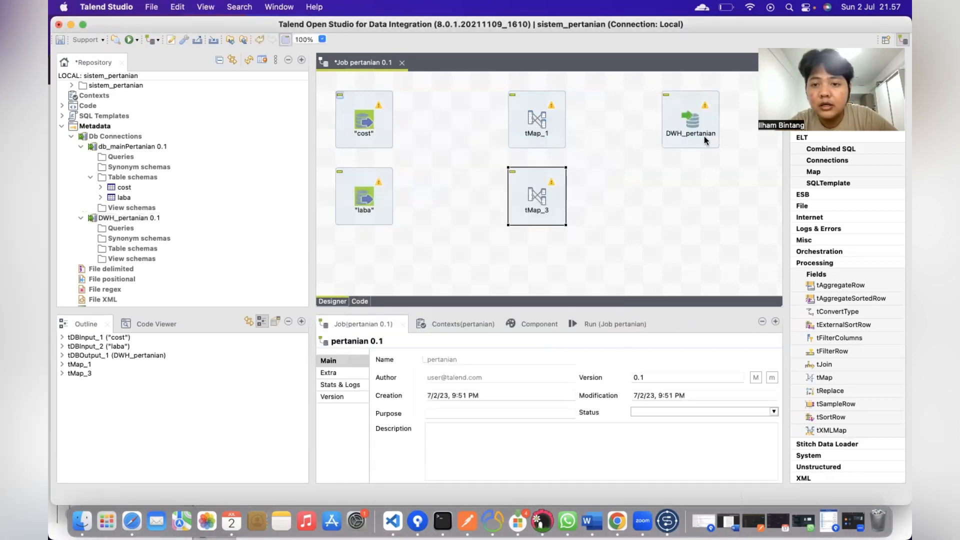
Step: Copy the output beside tMap_3 and start linking cost into tMap_1
click(714, 101)
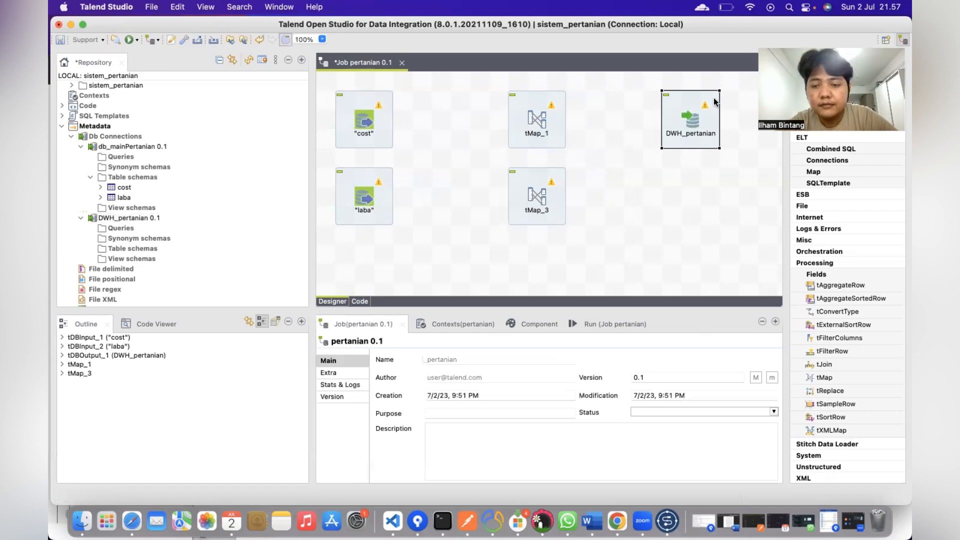
key(super+c)
key(super+v)
drag(728, 115, 710, 169)
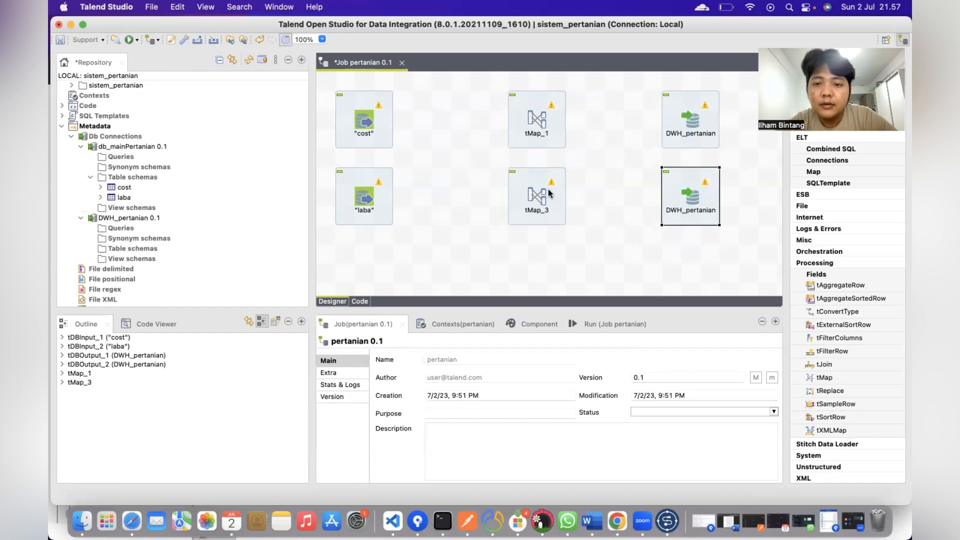
click(365, 121)
drag(383, 119, 531, 120)
Step: Link cost to tMap_1 and tMap_1 to the top output via cost_output
click(537, 118)
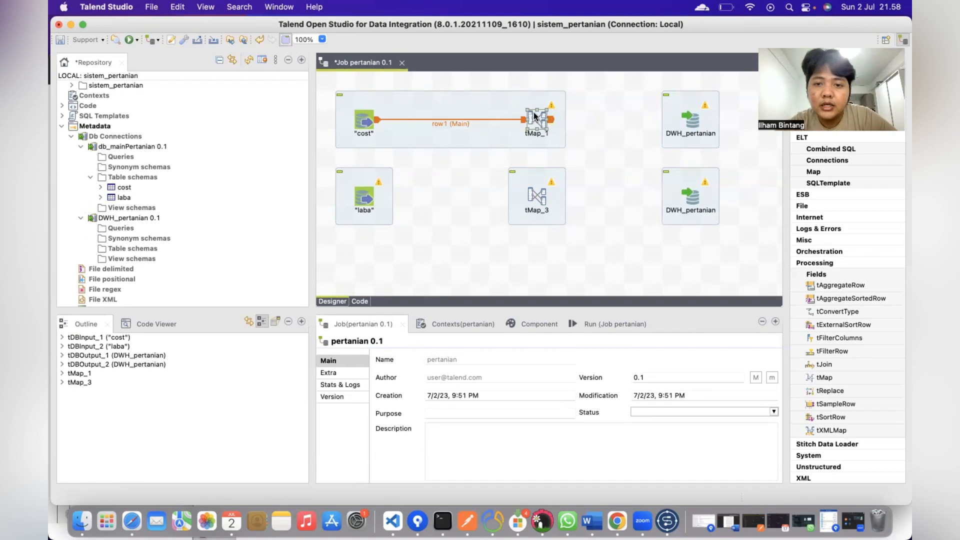
drag(551, 120, 692, 122)
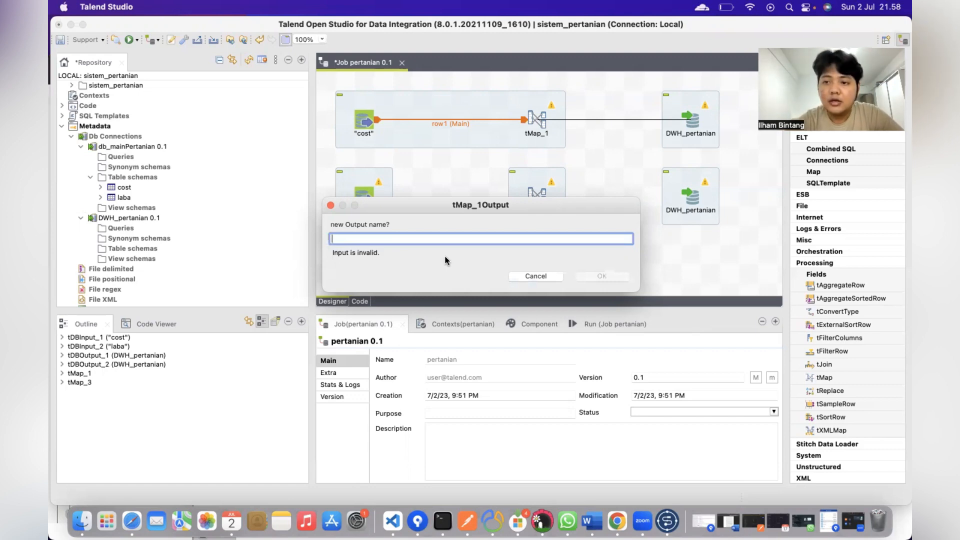
text(cos)
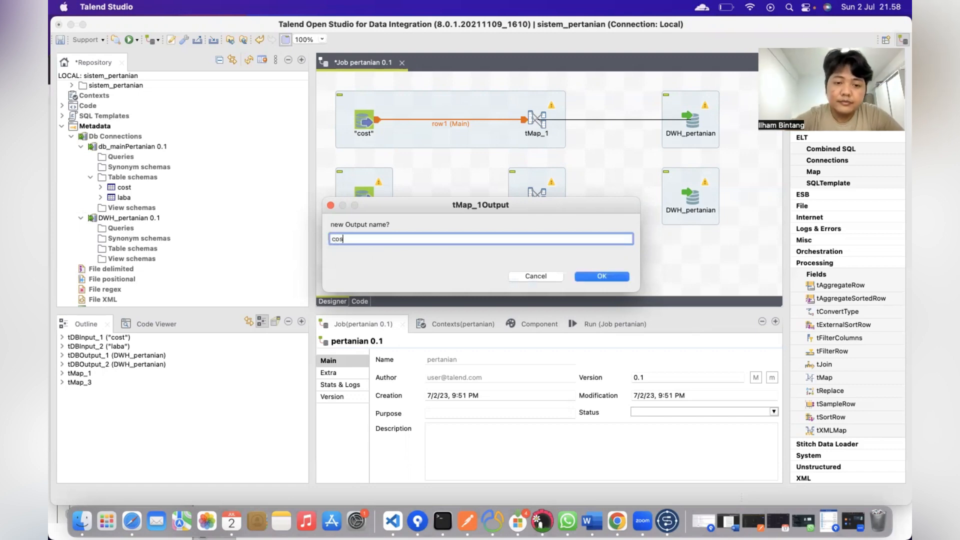
text(t_ot)
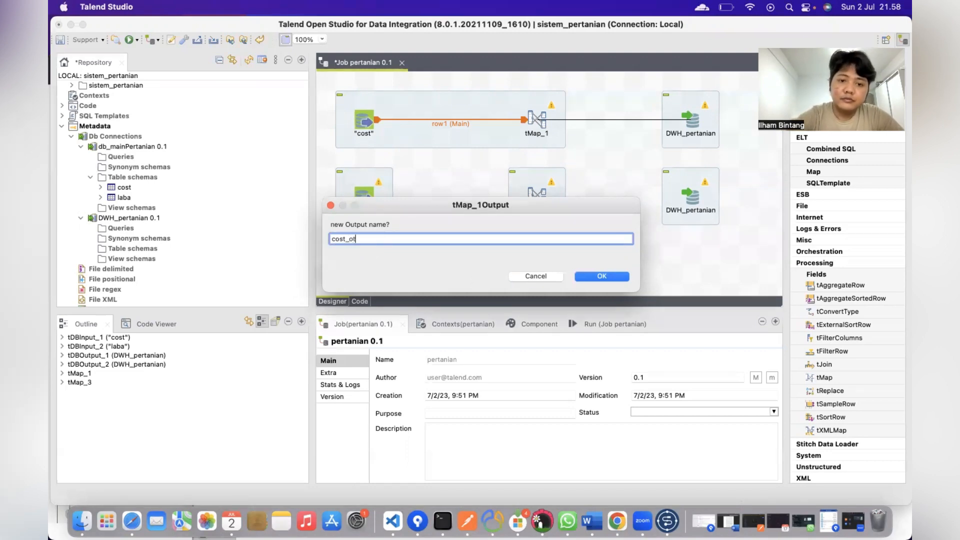
text(put)
key(BackSpace)
key(BackSpace)
key(BackSpace)
key(BackSpace)
text(utput)
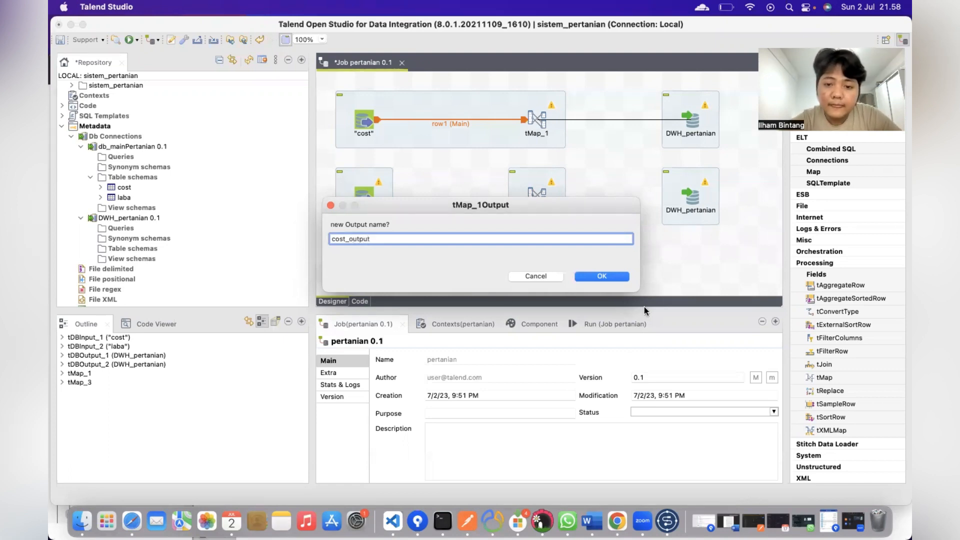
click(614, 277)
Step: Link laba through tMap_3 to the lower output via laba_output
click(369, 199)
drag(381, 197, 696, 196)
click(538, 197)
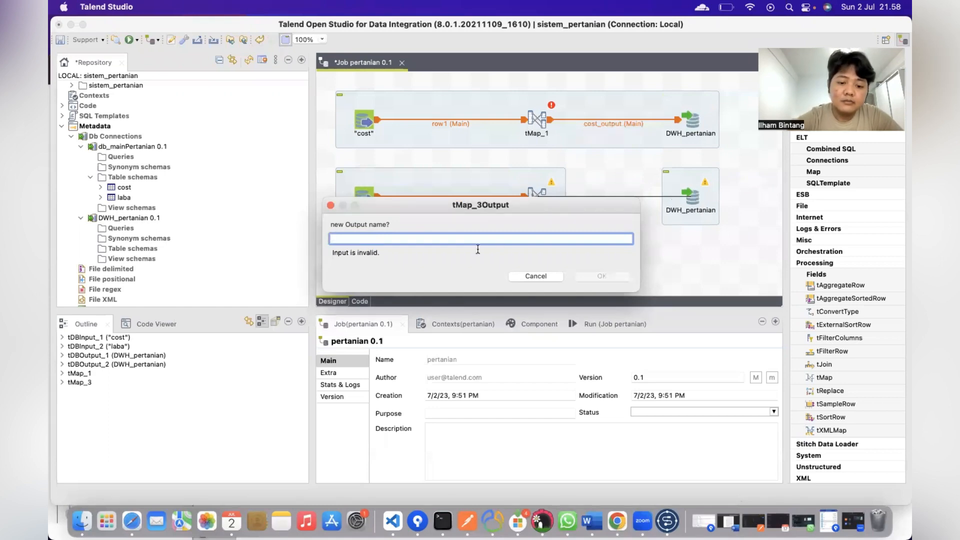
text(laba_)
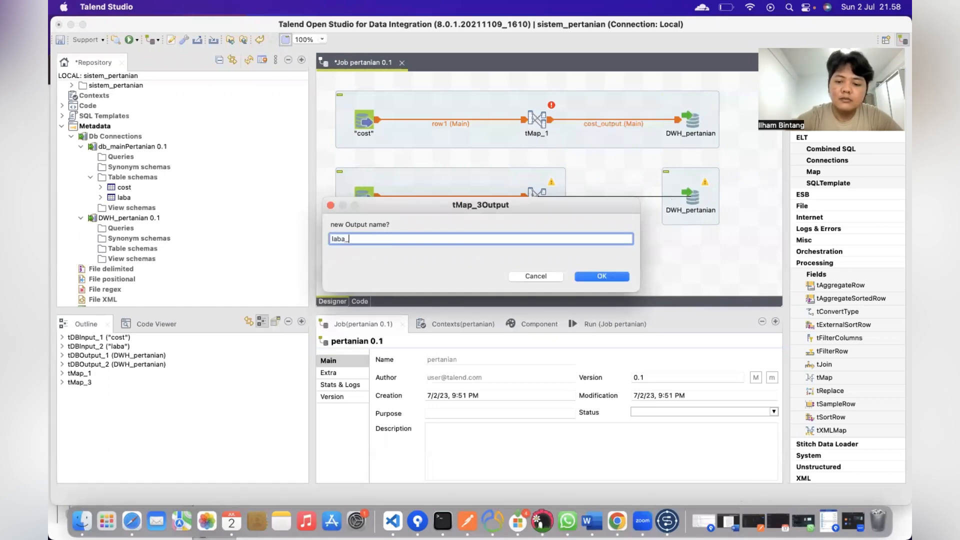
text(output)
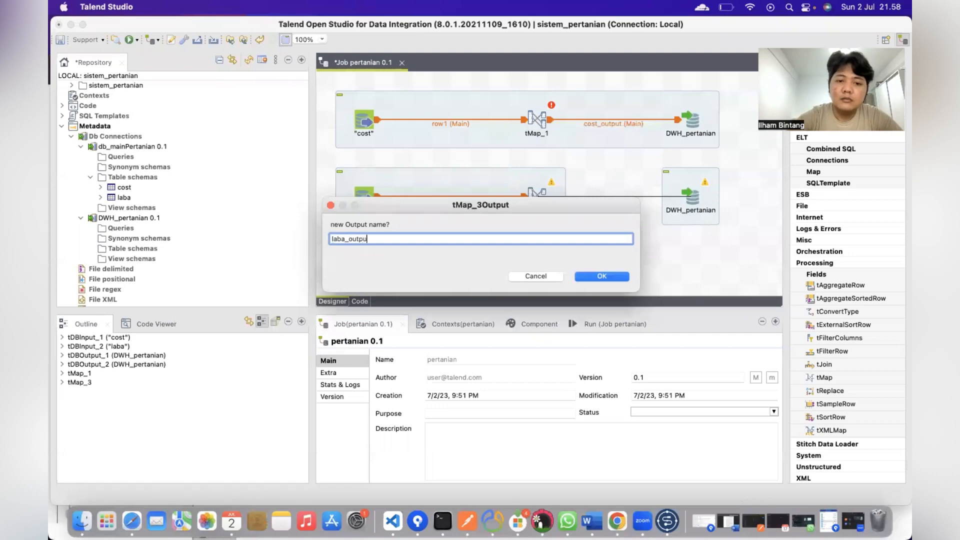
click(601, 276)
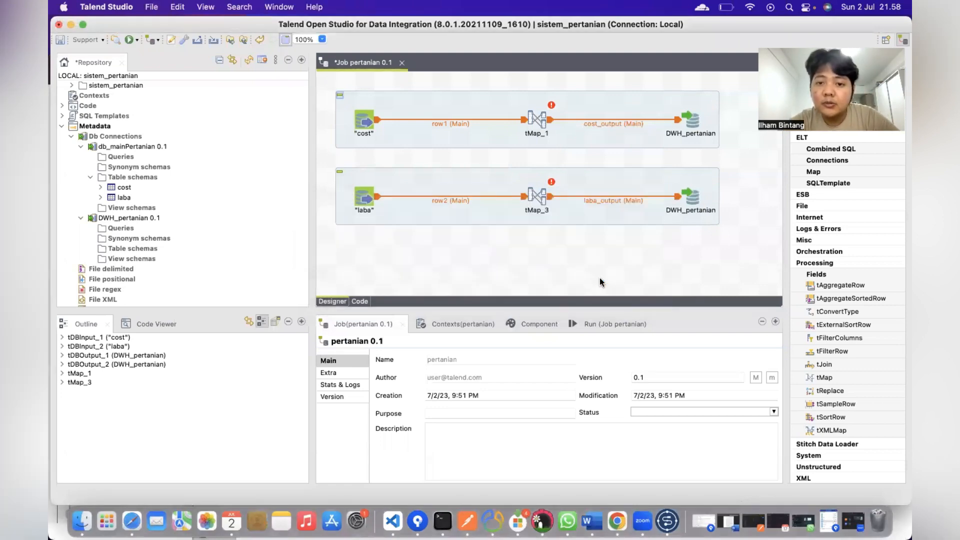
click(536, 120)
Step: Map row1's id, cost_time, berita_acara and nominal_cost into cost_output and propagate changes
double_click(536, 120)
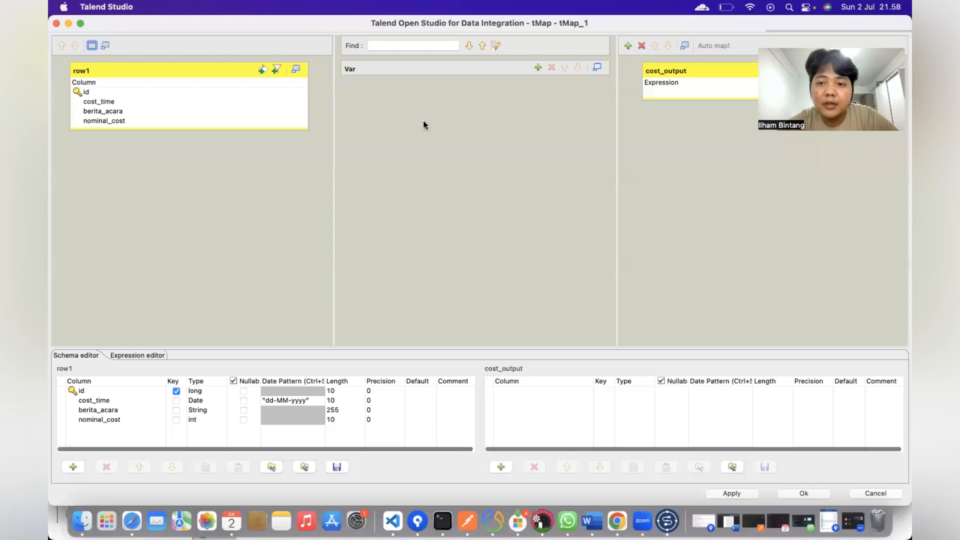
click(138, 101)
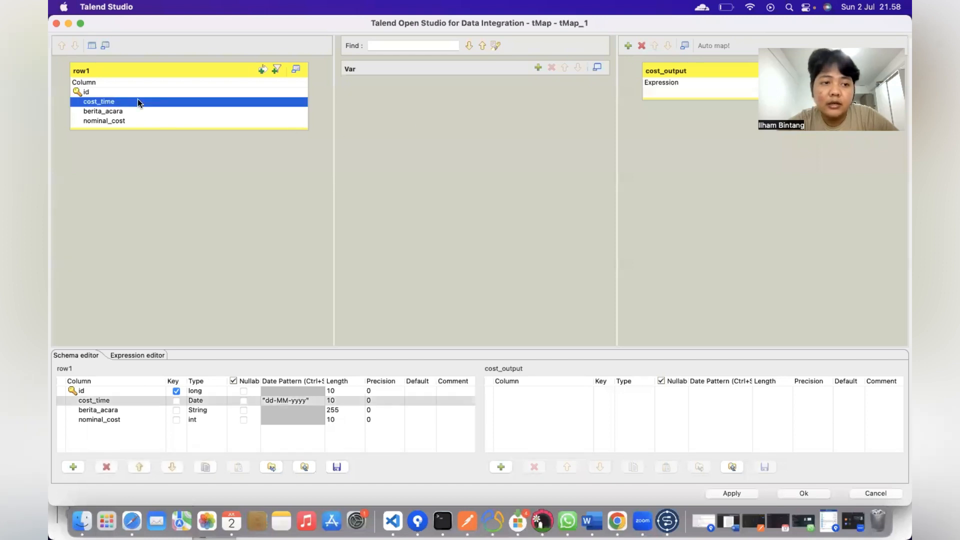
click(102, 91)
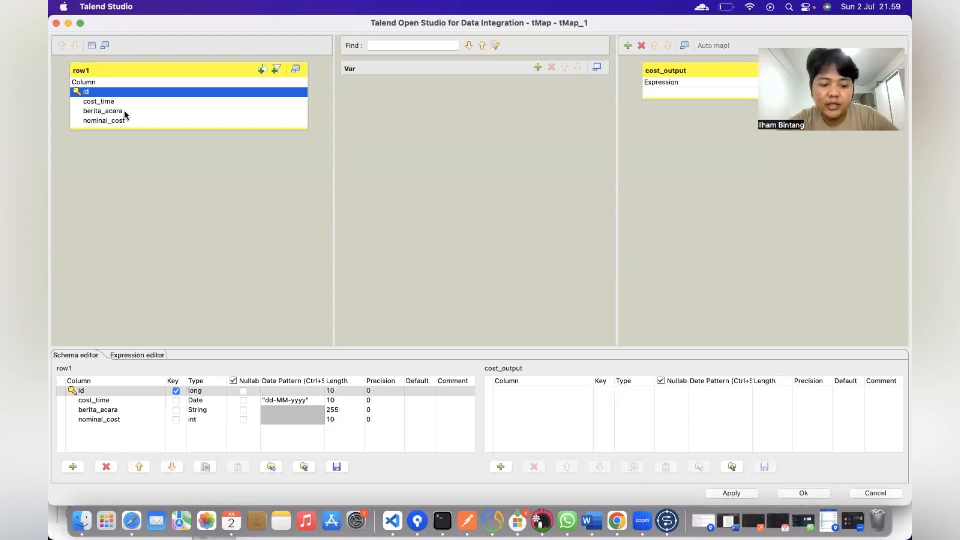
key(super+a)
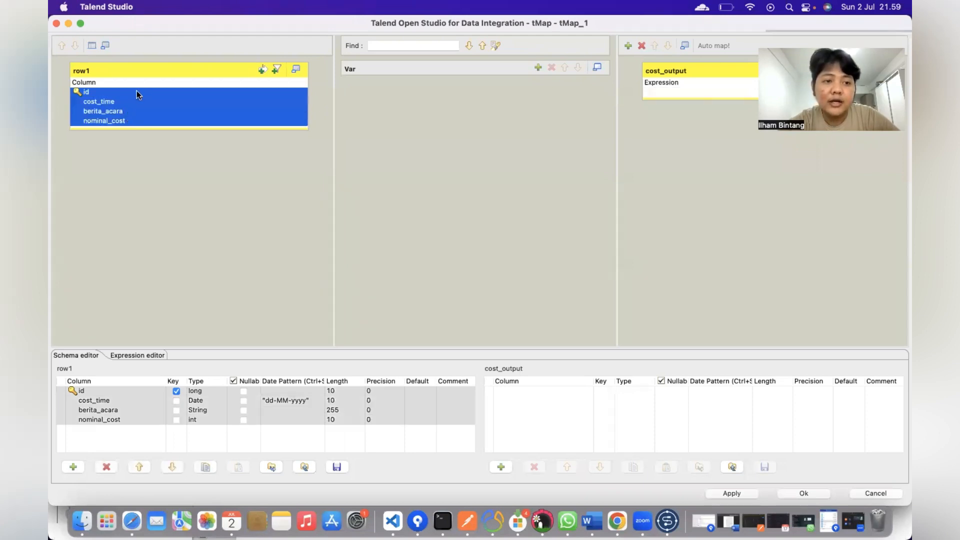
mouse_move(136, 92)
mouse_down()
mouse_move(704, 79)
mouse_move(701, 93)
mouse_up()
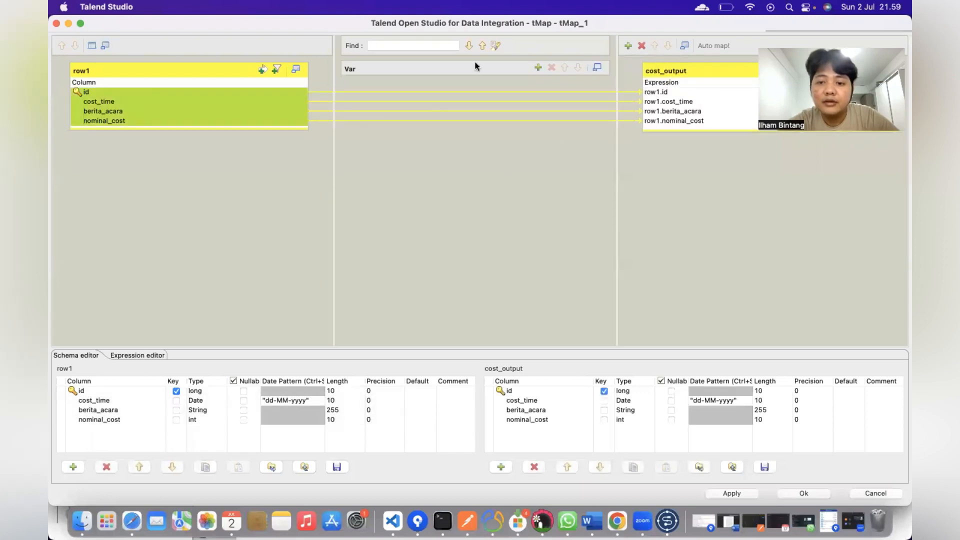
click(815, 493)
click(617, 273)
Step: Map row2's id, laba_time, acara_berita and nominal into laba_output and propagate changes
double_click(536, 197)
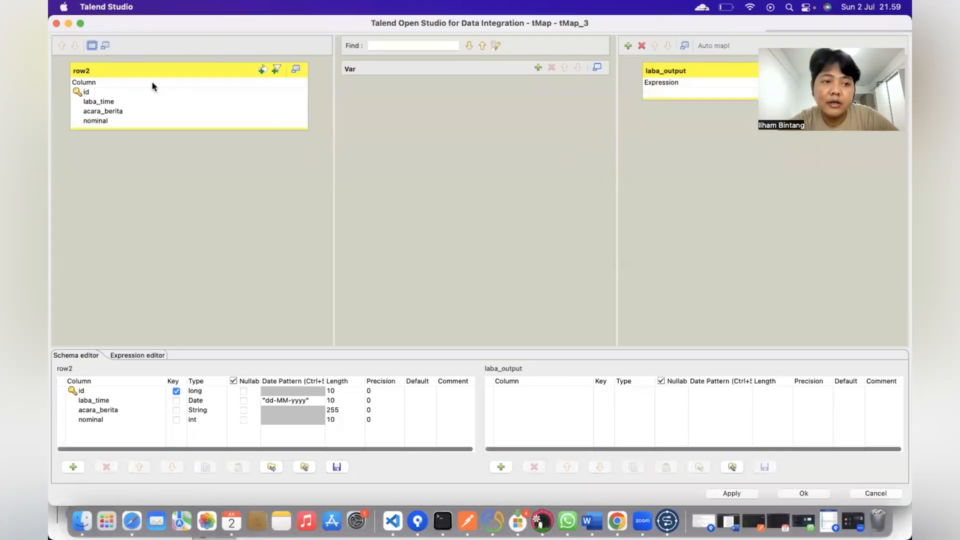
click(99, 92)
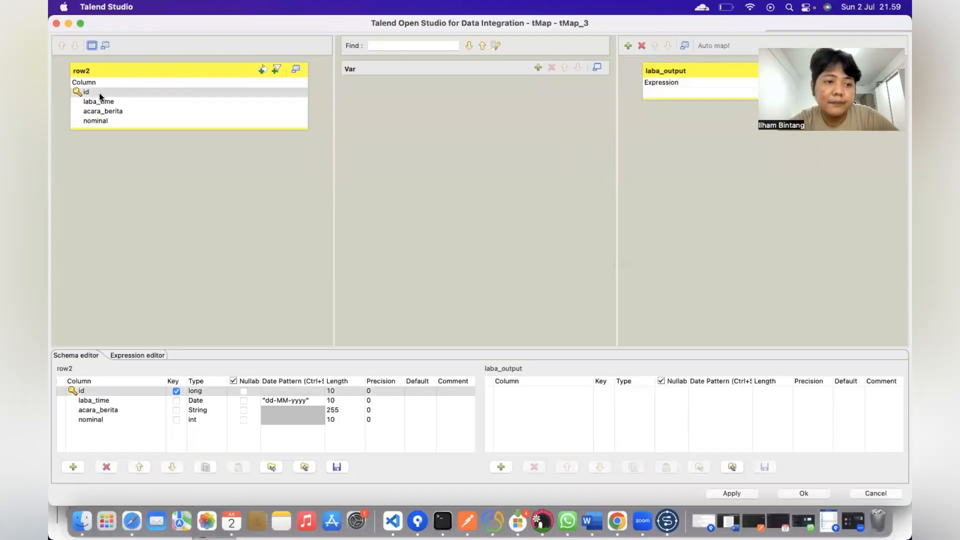
key(super+a)
drag(137, 94, 693, 91)
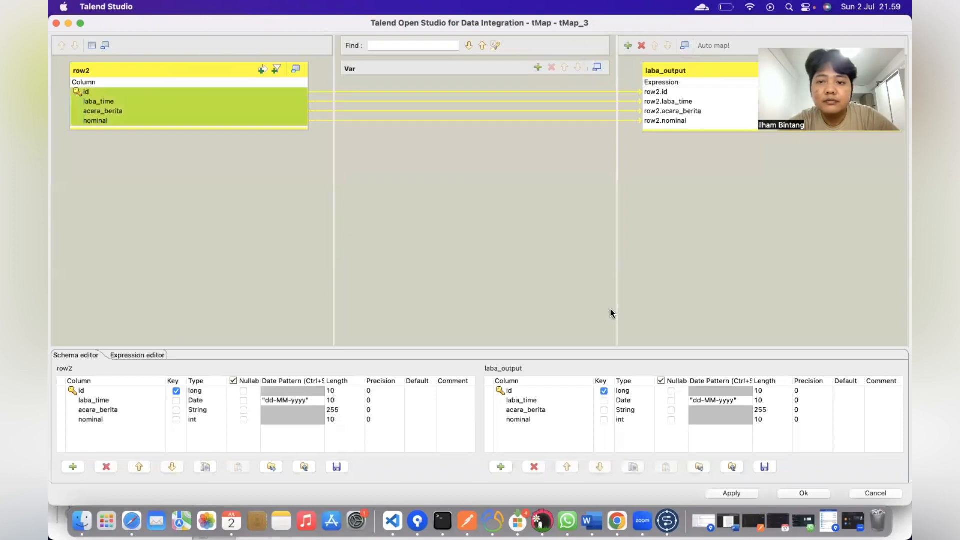
click(802, 494)
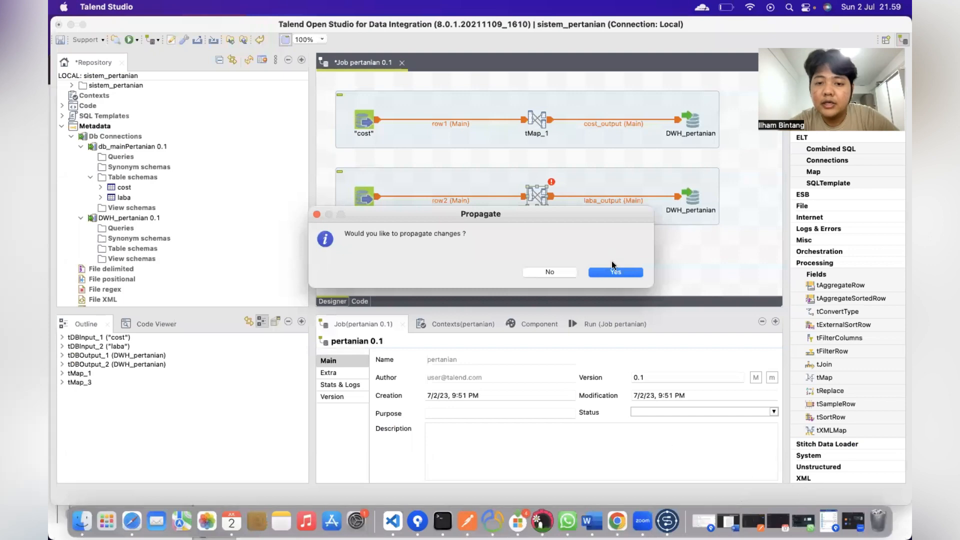
click(615, 272)
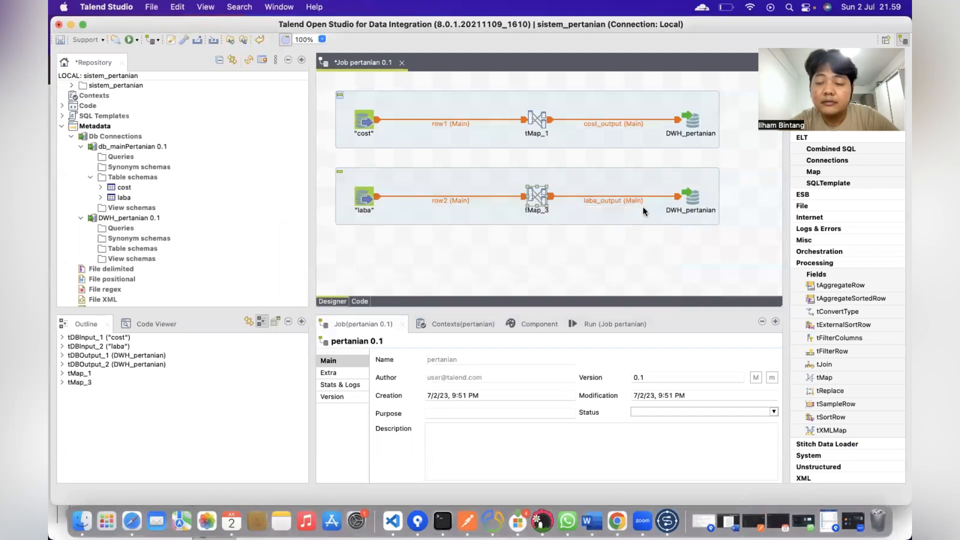
click(693, 126)
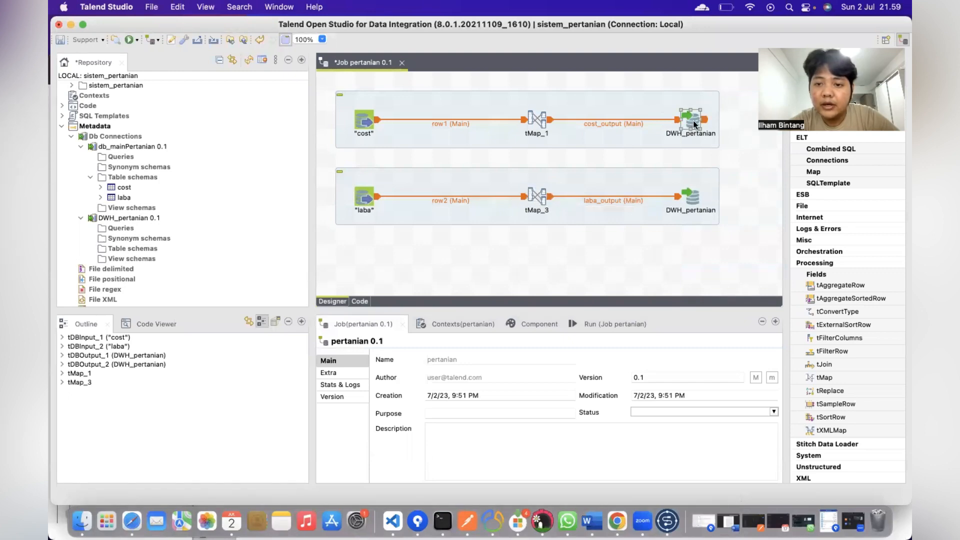
Step: Set the cost output's table to "cost" with Create table if does not exist
double_click(693, 121)
scroll(525, 397, down, 1)
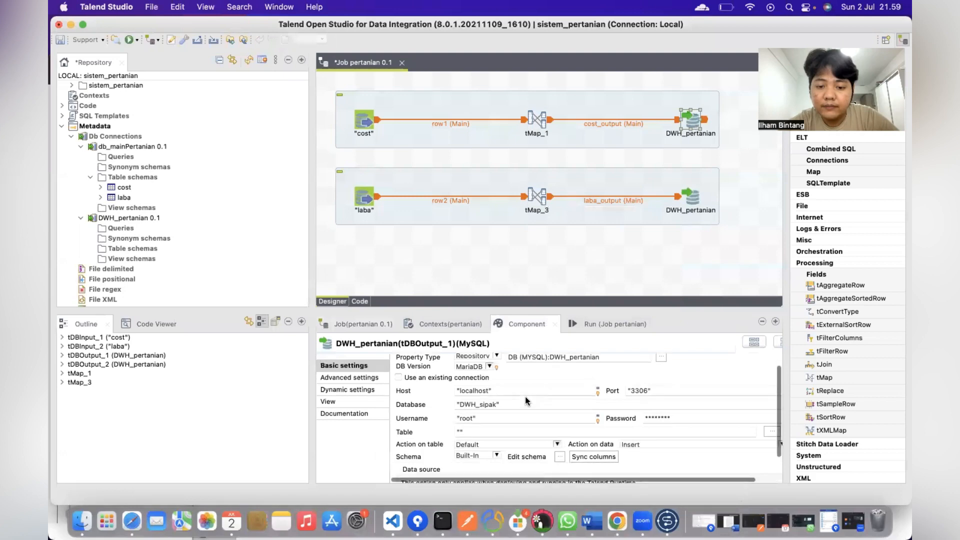
click(460, 431)
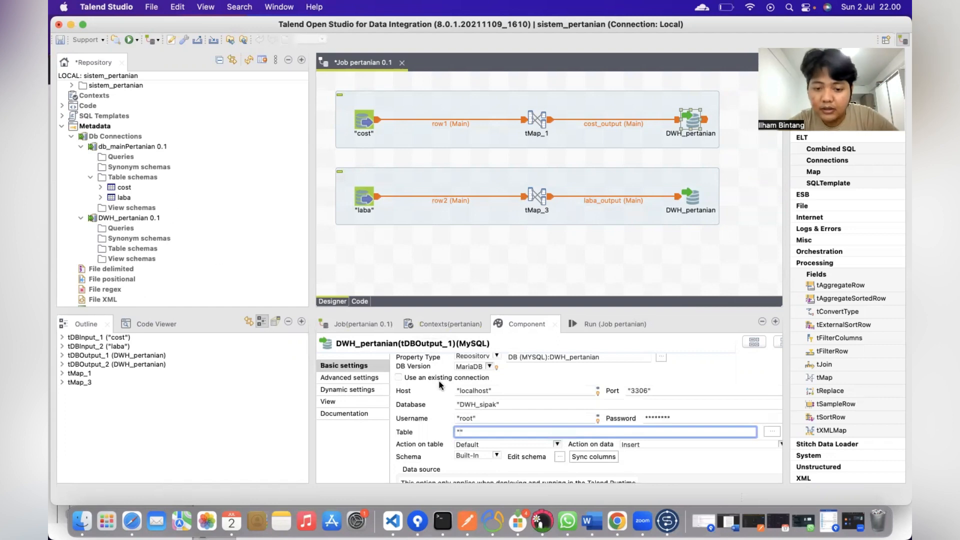
click(557, 445)
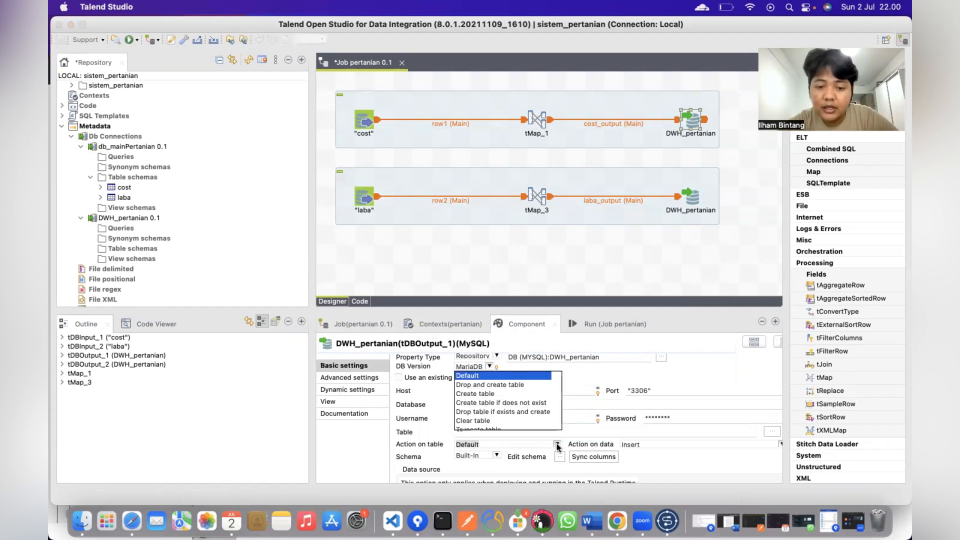
click(485, 402)
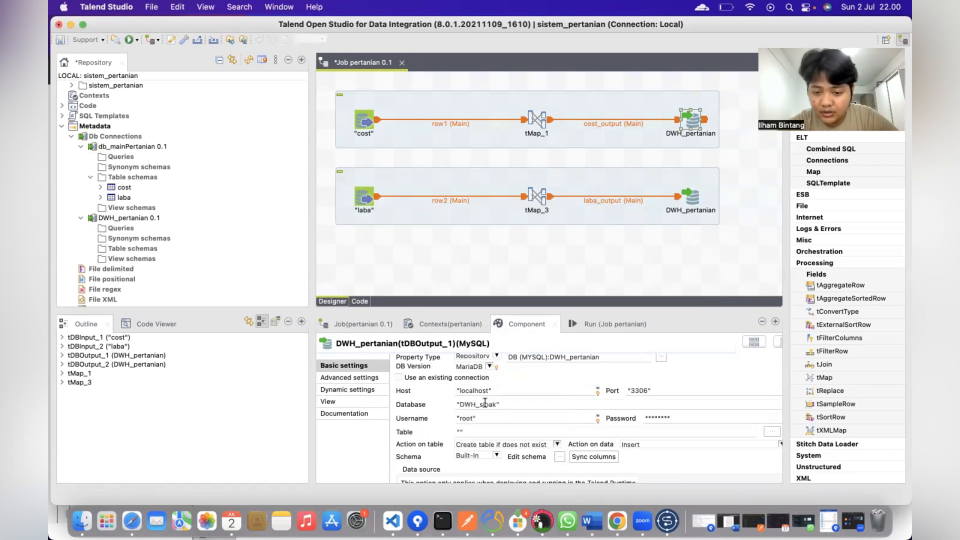
click(460, 431)
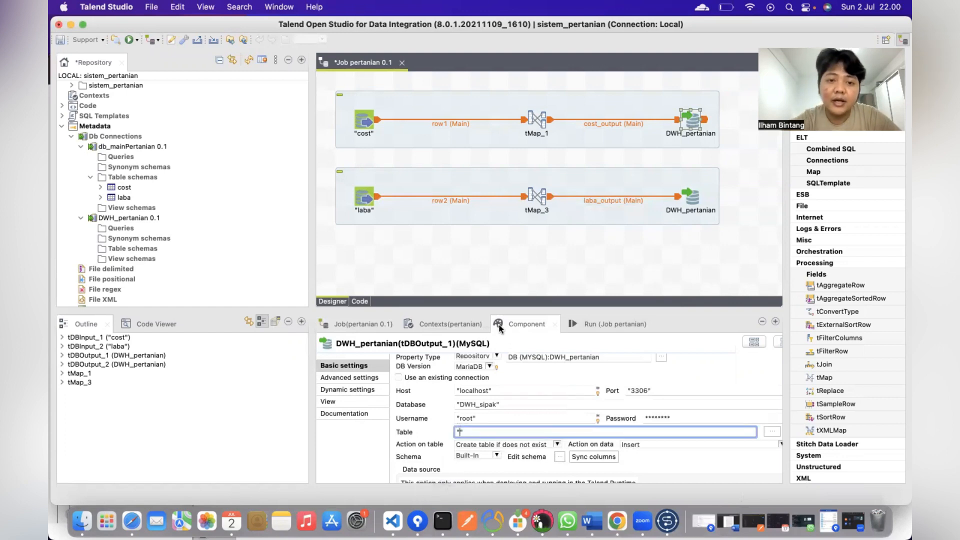
text(cost)
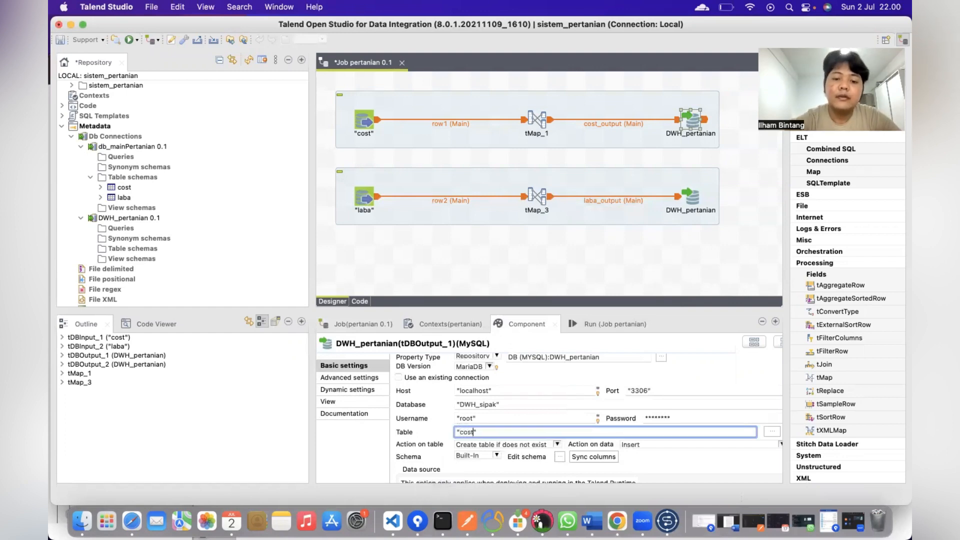
scroll(560, 450, down, 3)
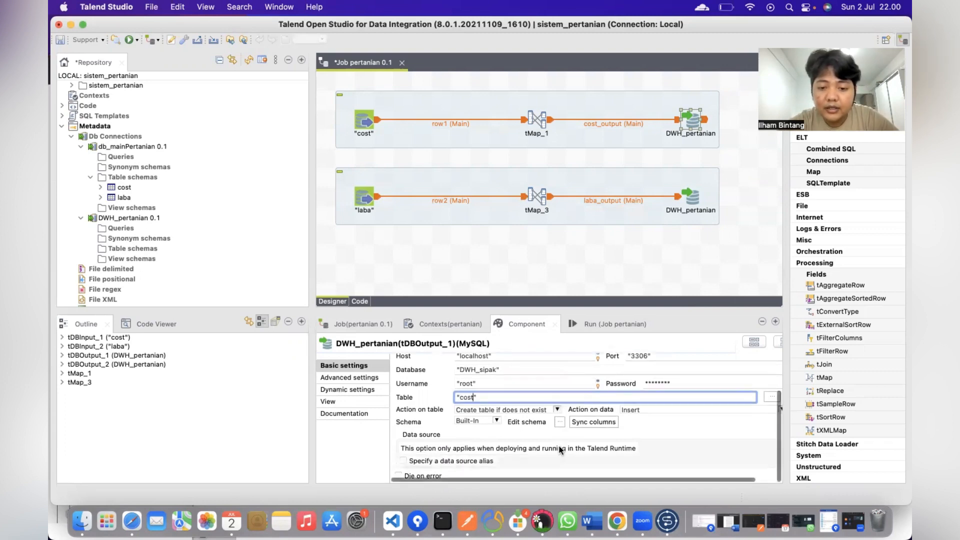
scroll(561, 449, up, 3)
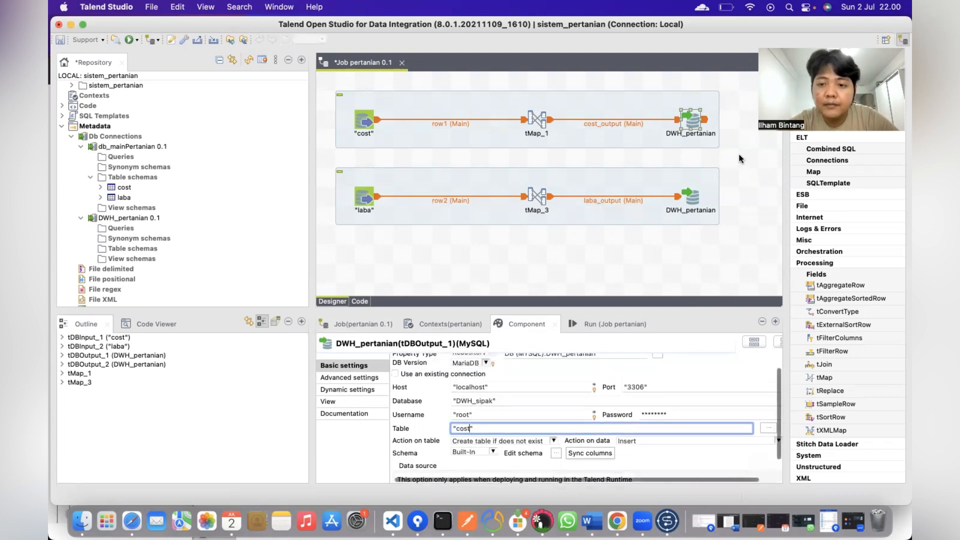
Step: Set the laba output's table to "laba" with Create table if does not exist
click(692, 200)
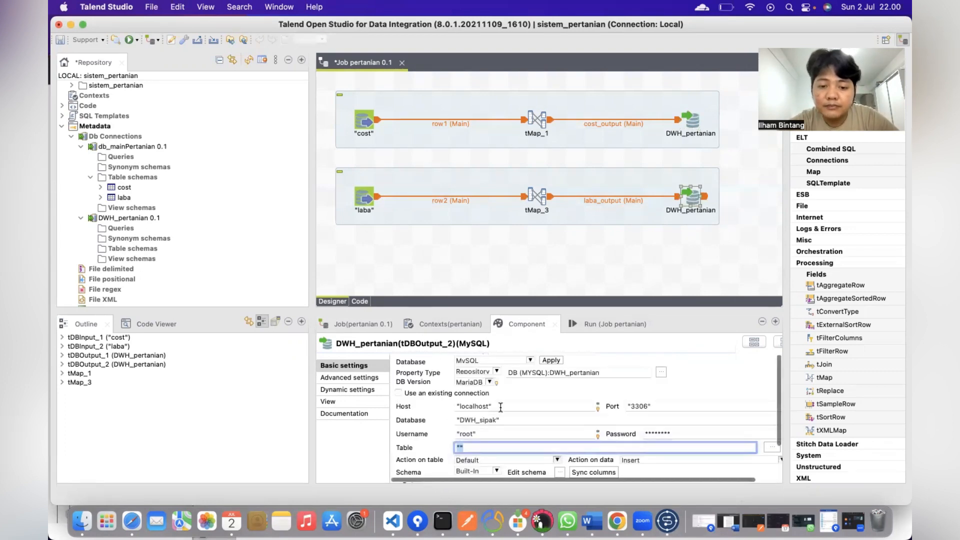
scroll(494, 454, down, 2)
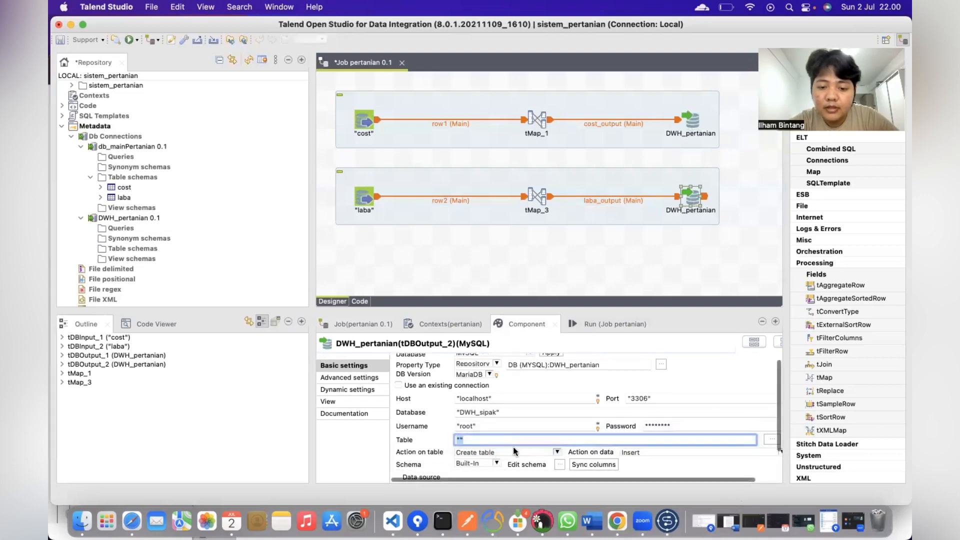
click(516, 452)
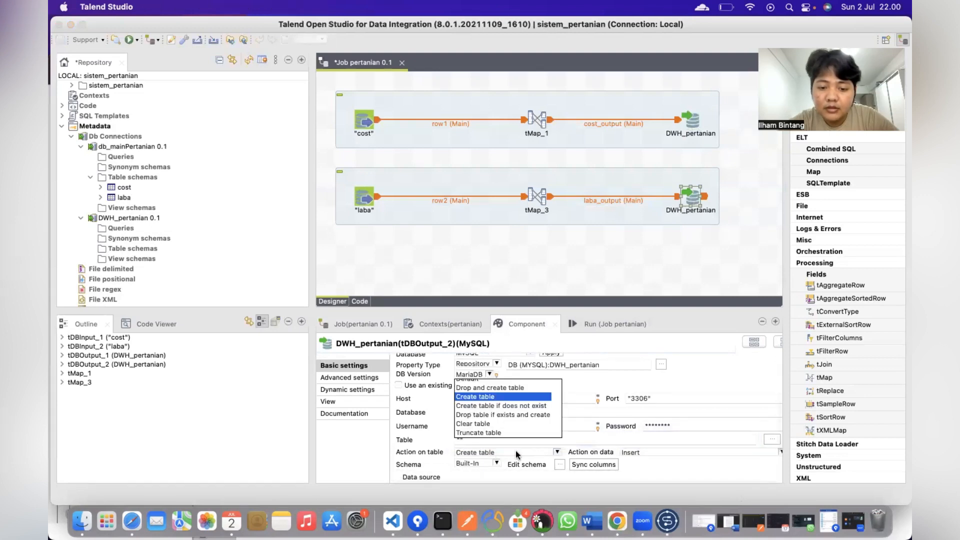
click(496, 407)
click(461, 440)
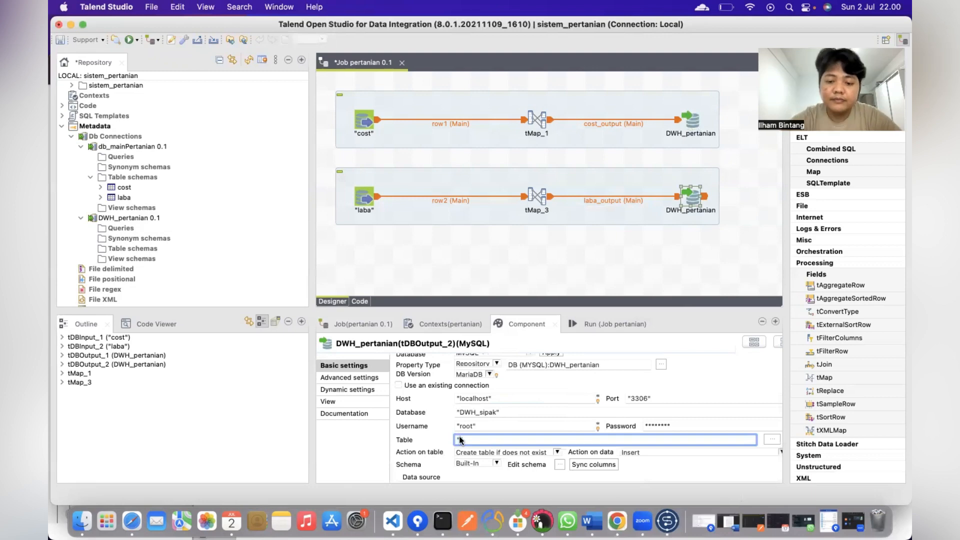
text(laba)
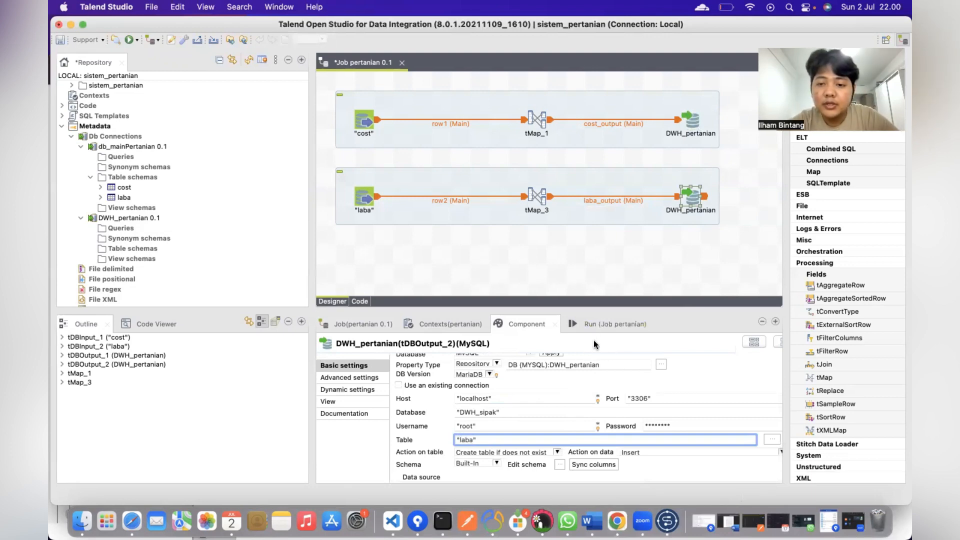
Step: Run Job pertanian to exit code 0, then bring phpMyAdmin into view
click(599, 325)
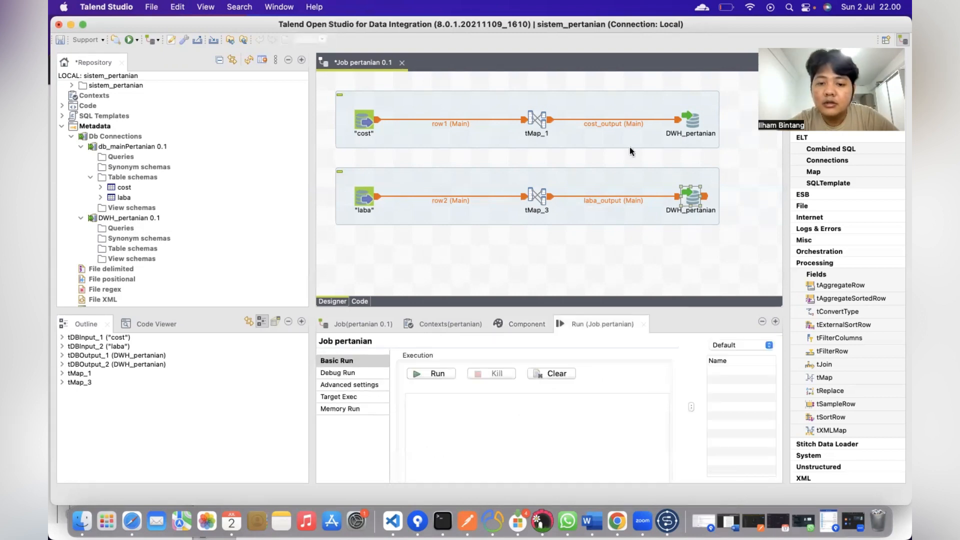
click(427, 373)
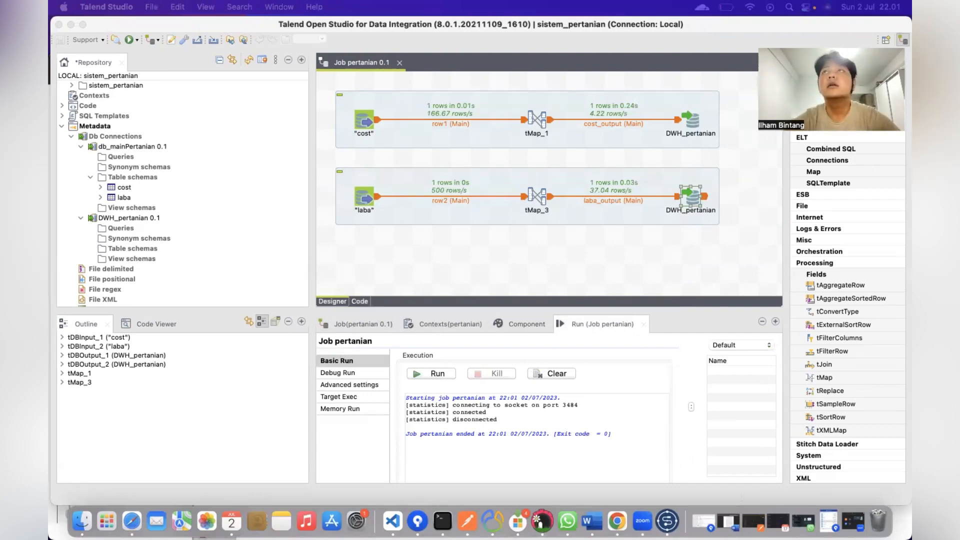
drag(459, 2, 452, 131)
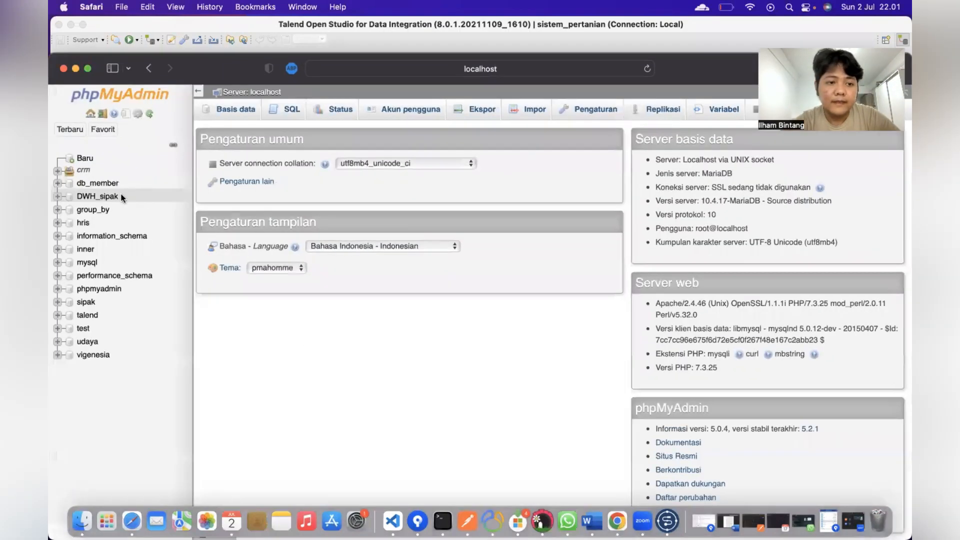
Step: Browse DWH_sipak's cost and laba tables, each holding one loaded row
click(107, 197)
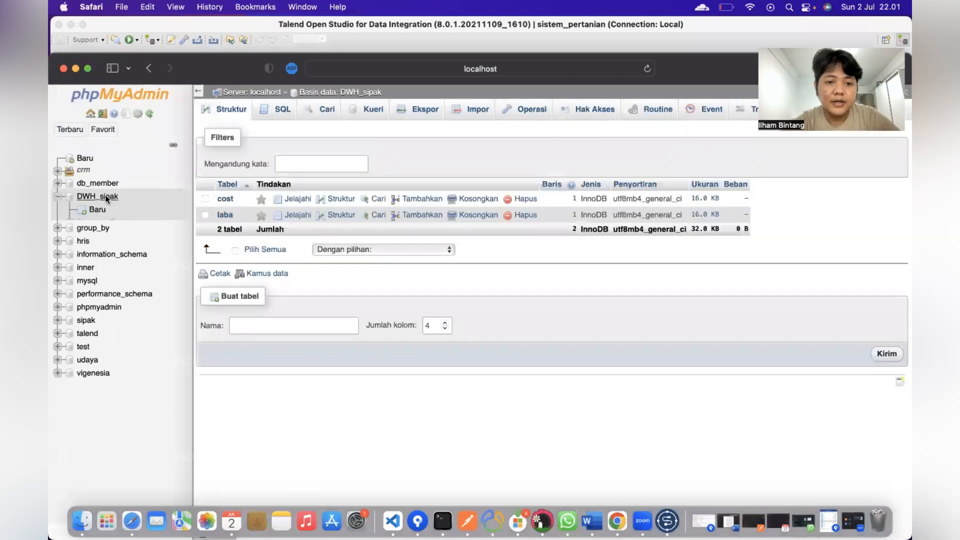
click(225, 200)
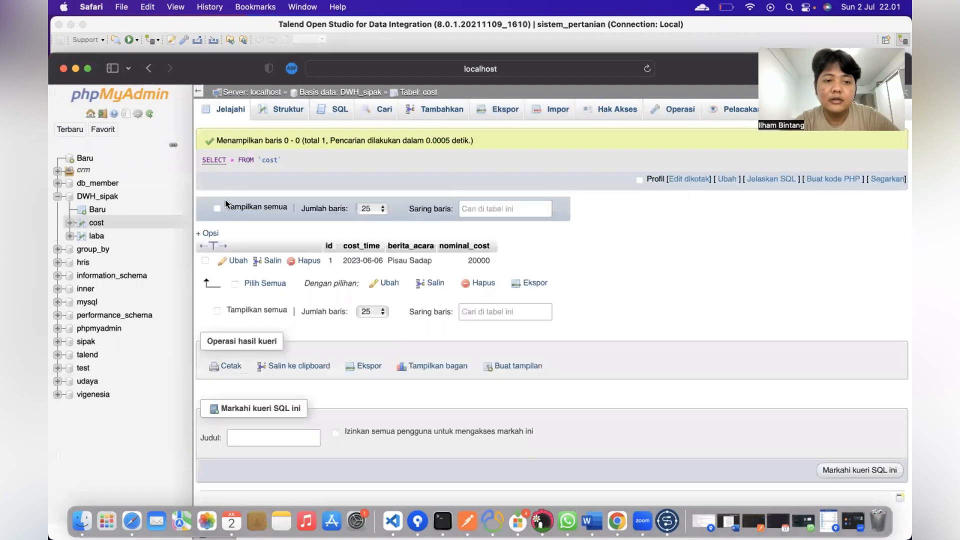
click(96, 236)
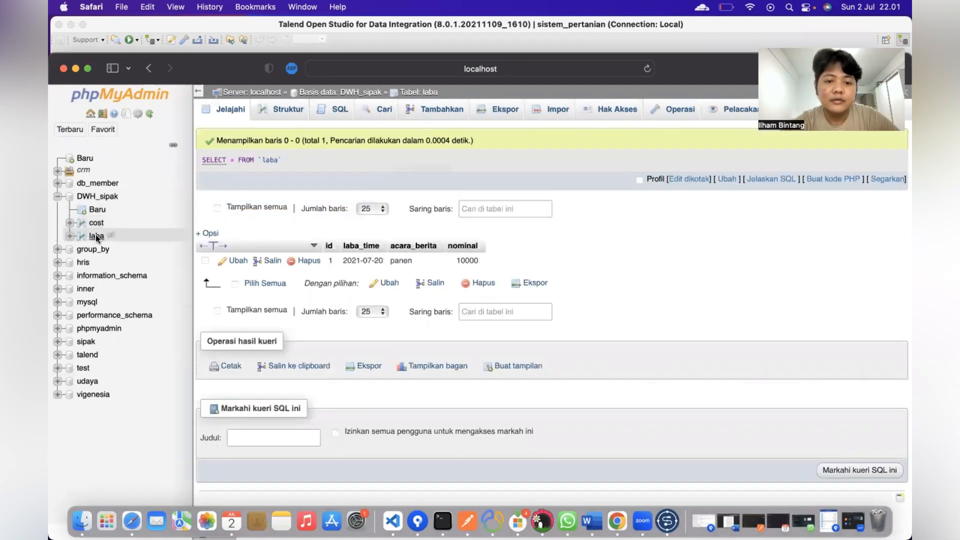
Step: Compare against sipak's laba and cost tables, then return to Talend Studio
click(71, 341)
scroll(73, 341, down, 2)
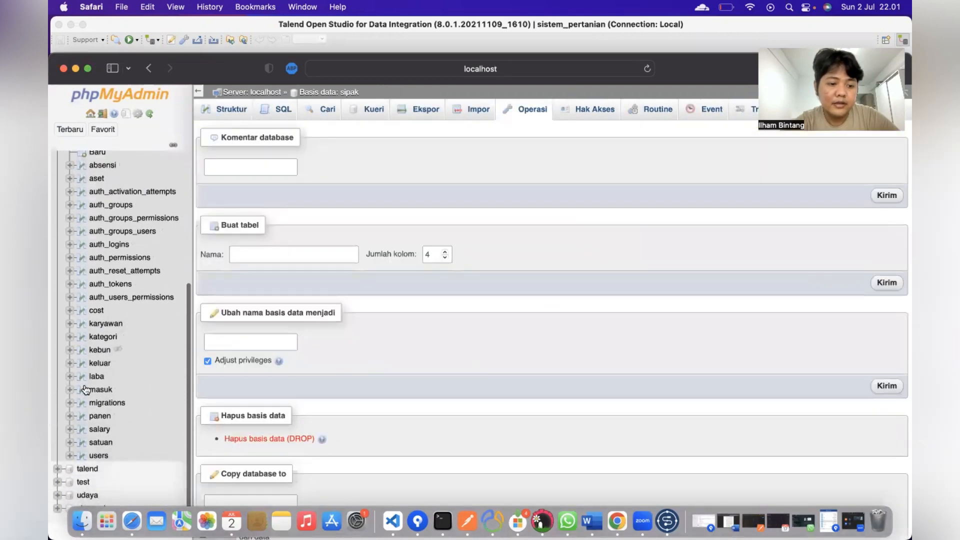
click(97, 376)
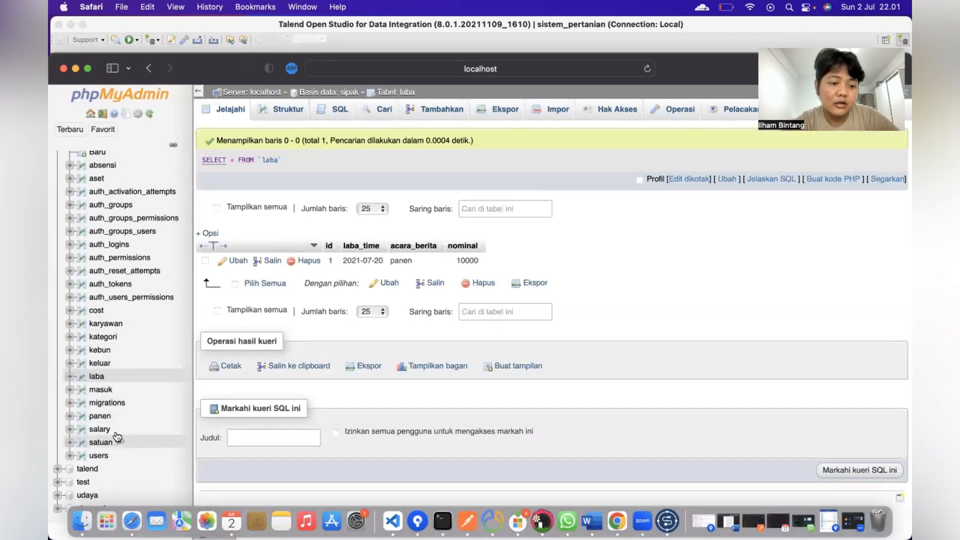
click(97, 311)
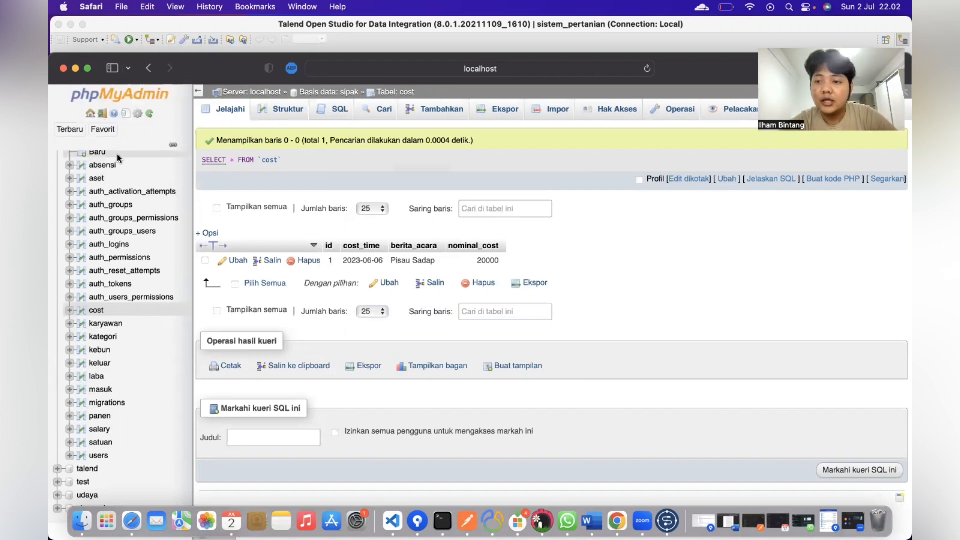
click(362, 38)
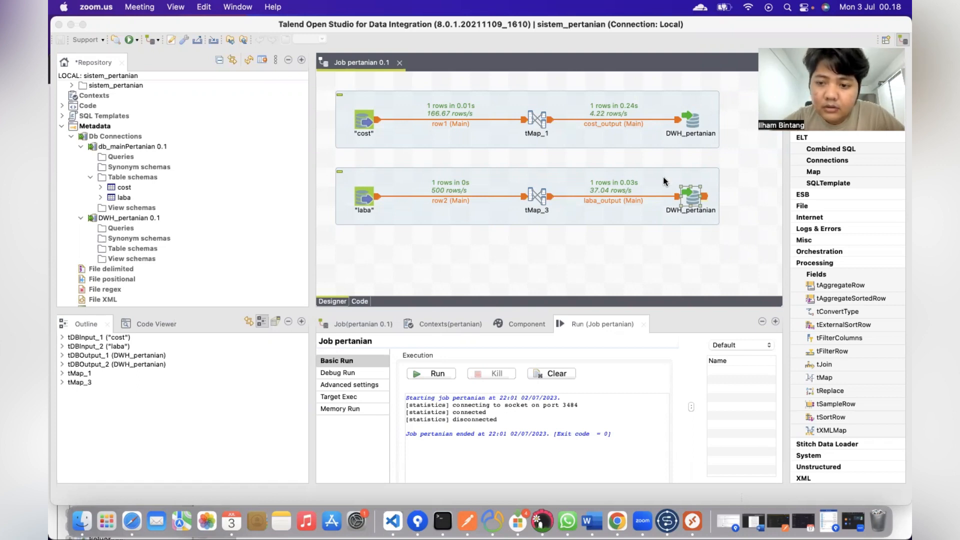
Step: On the Windows remote desktop, launch Power BI Desktop from the Start menu
key(ctrl+Right)
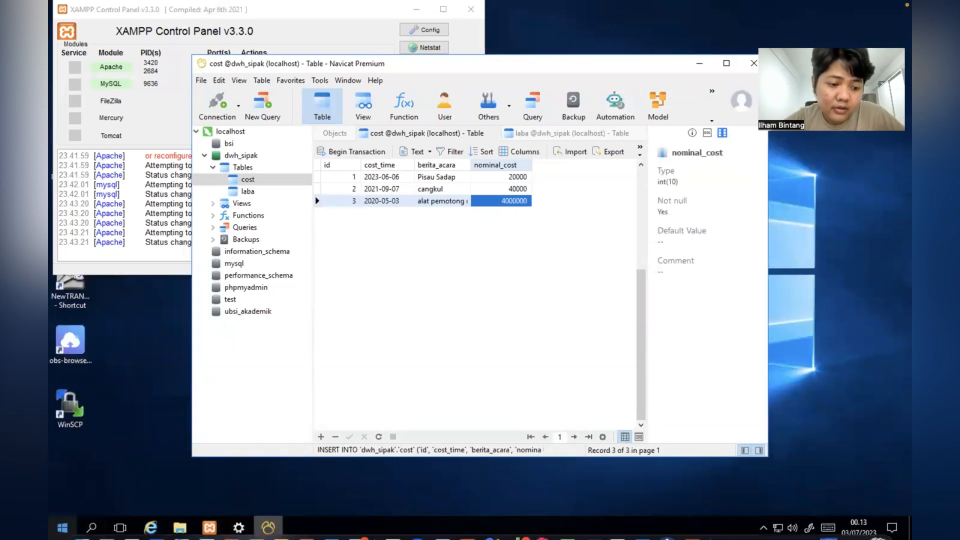
mouse_move(239, 538)
key(super)
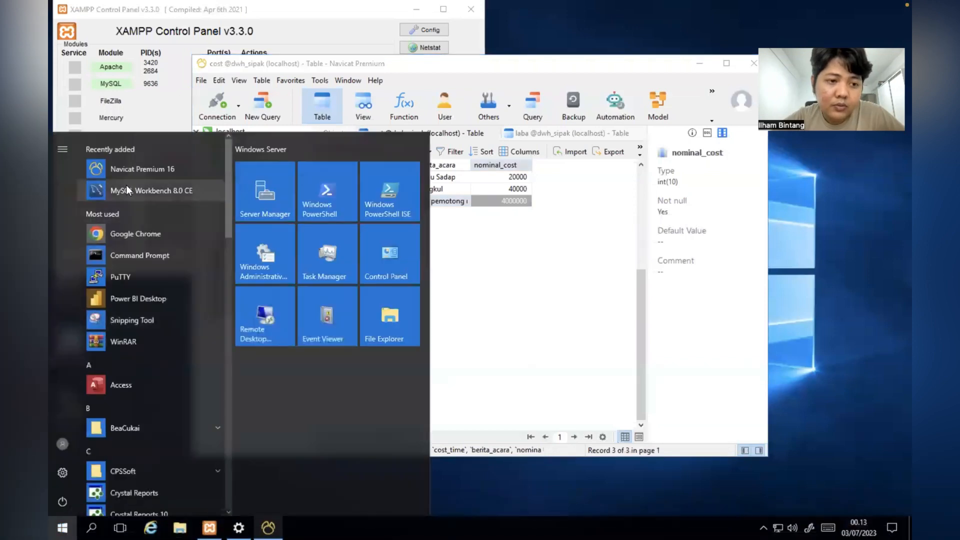
click(132, 298)
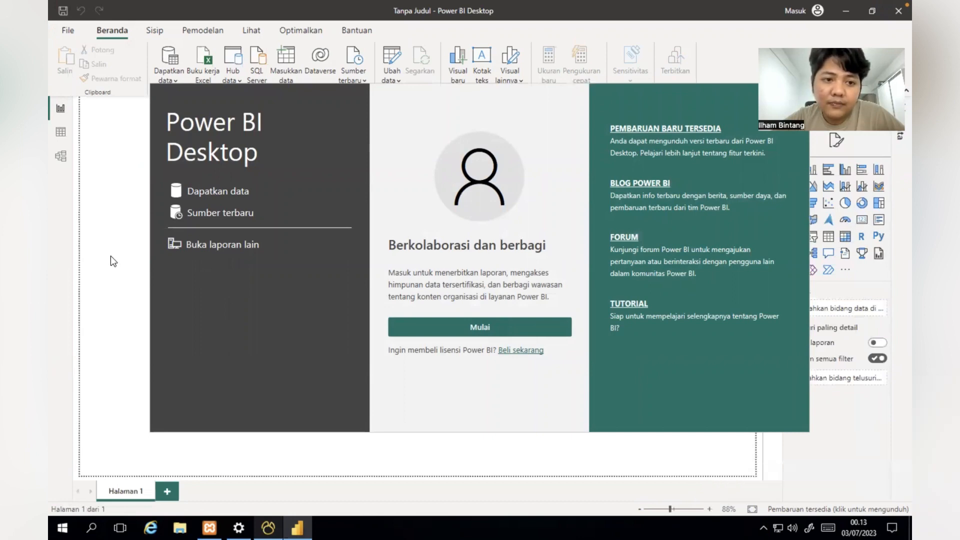
Step: Close the Power BI welcome screen, check the dwh_sipak tables in Navicat, and return
drag(602, 86, 504, 131)
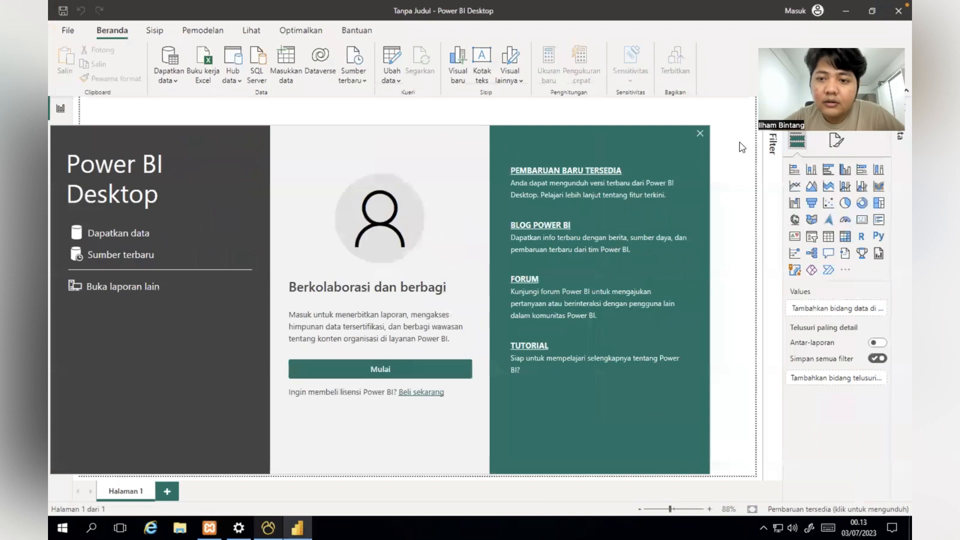
click(700, 134)
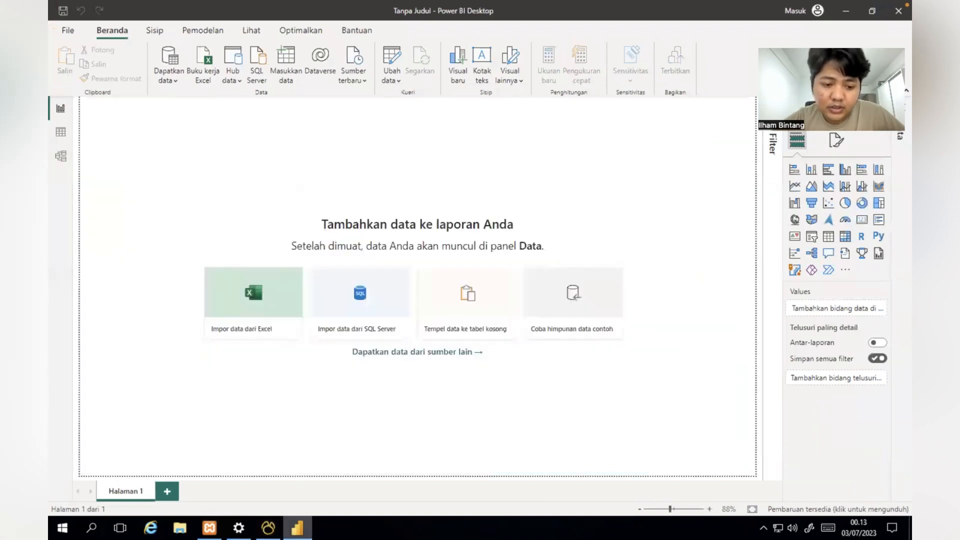
click(268, 527)
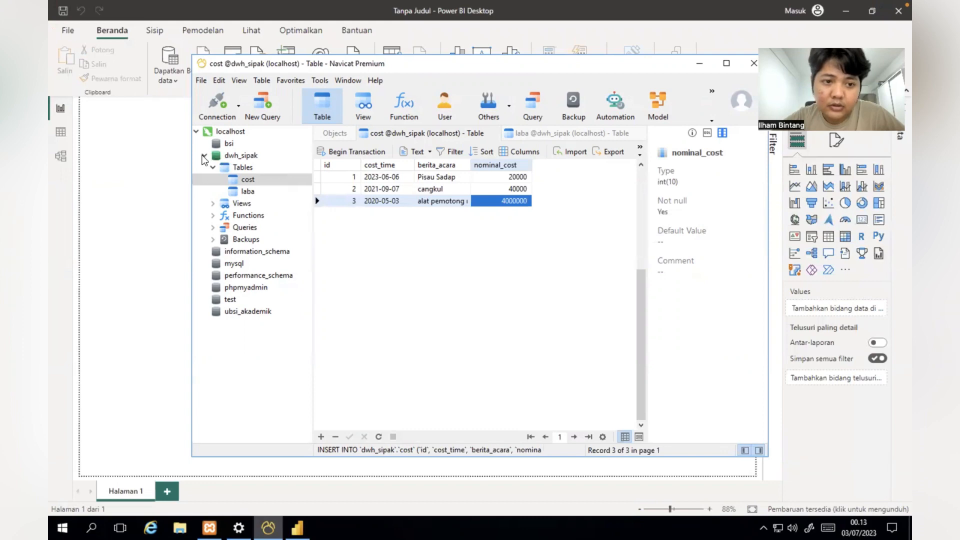
click(205, 156)
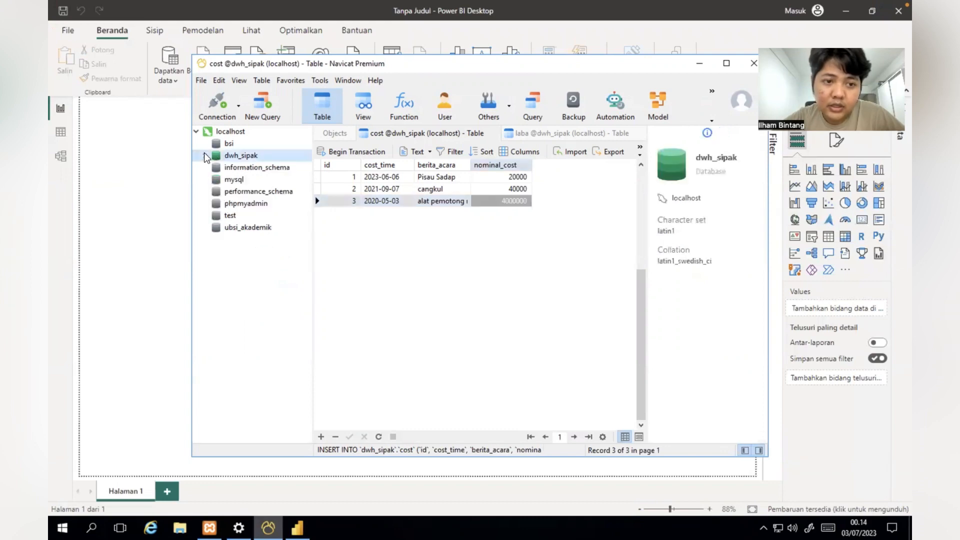
click(205, 156)
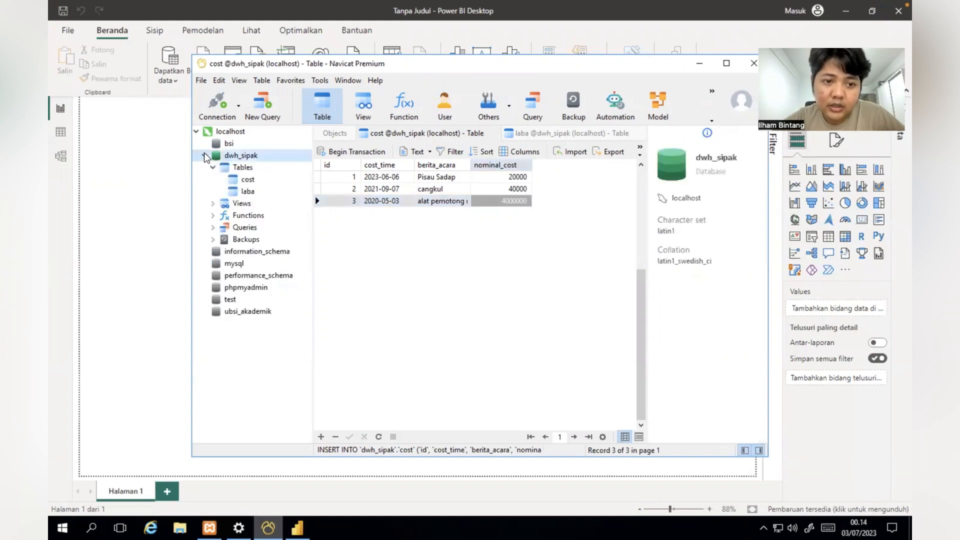
click(142, 206)
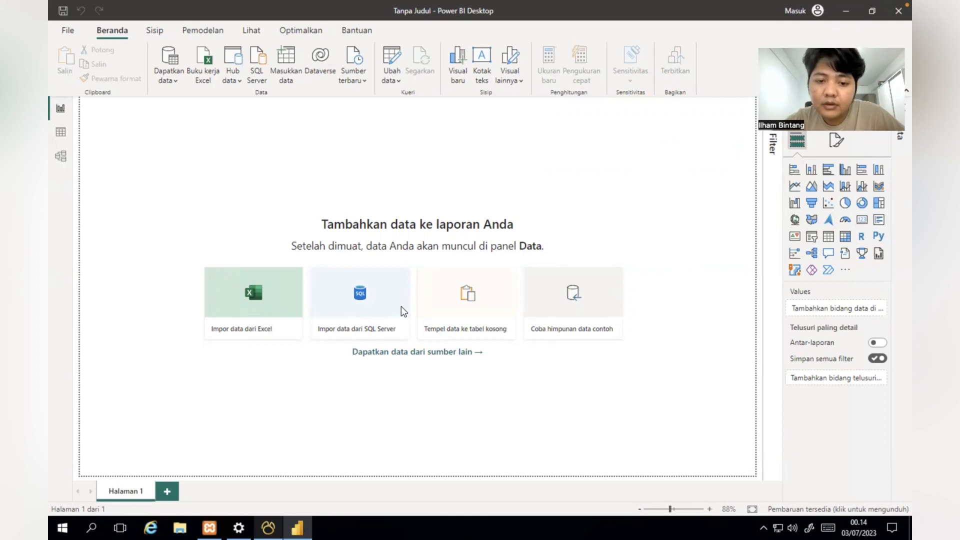
Step: Connect Power BI to the MySQL database dwh_sipak on server localhost
click(422, 352)
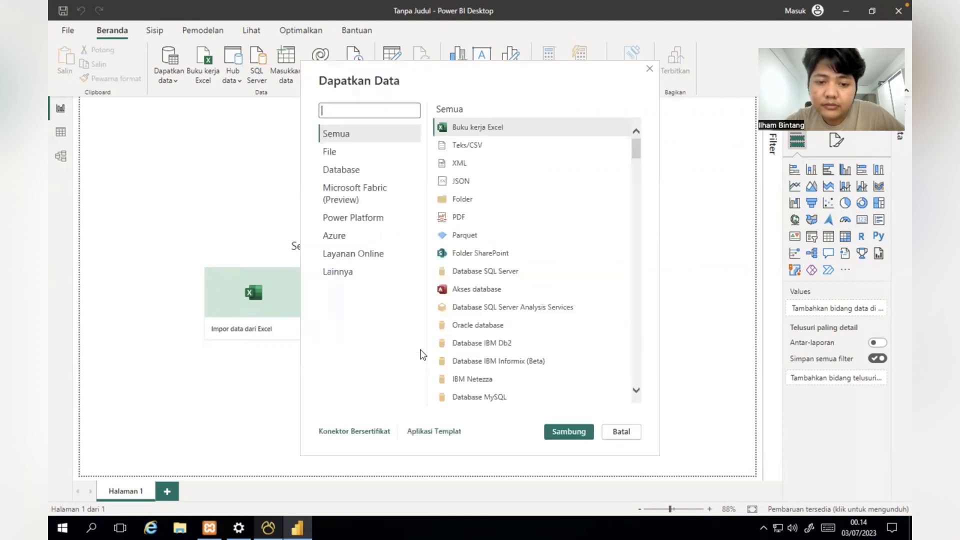
click(480, 395)
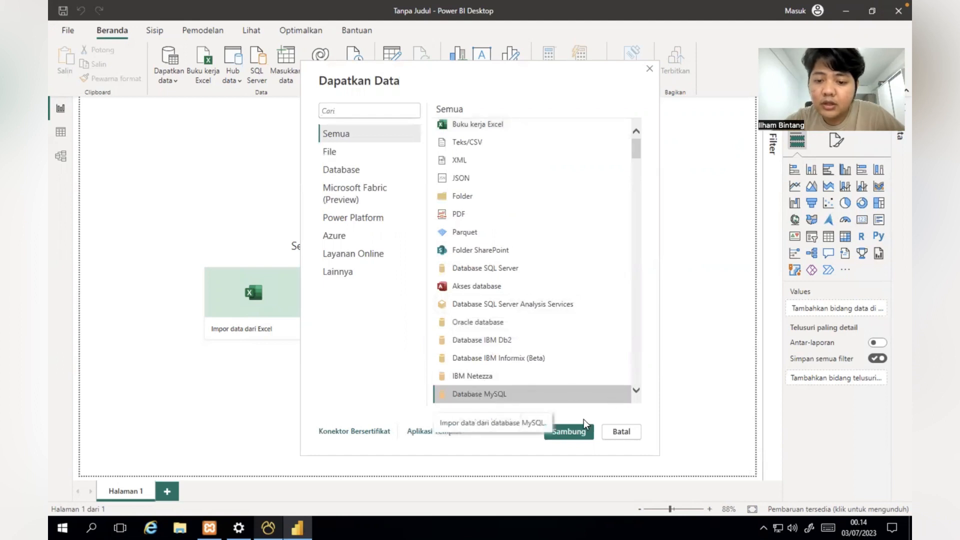
click(569, 430)
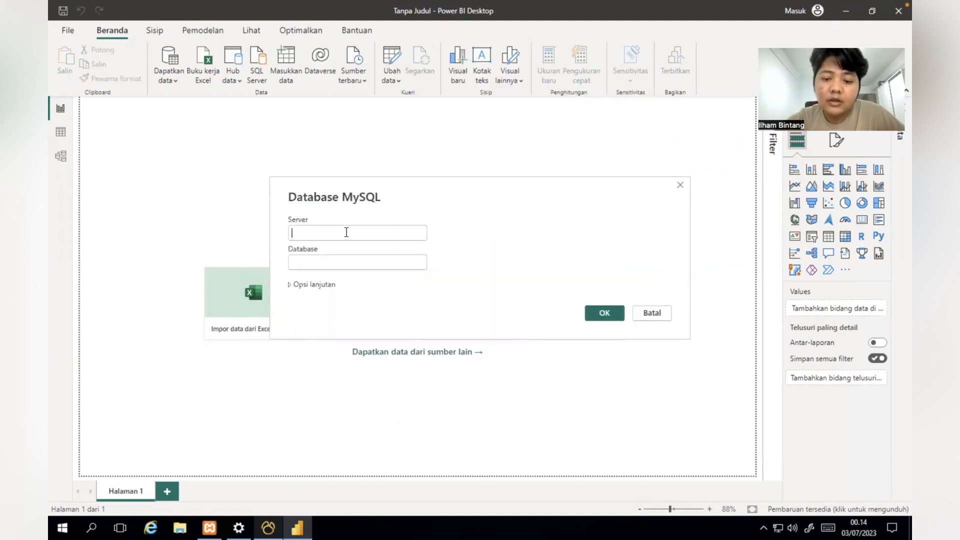
text(localhost)
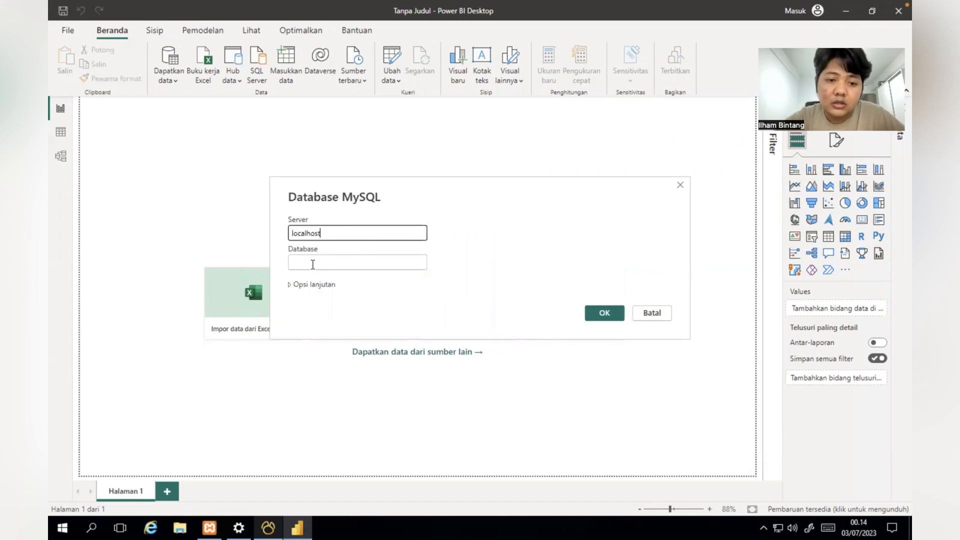
click(312, 264)
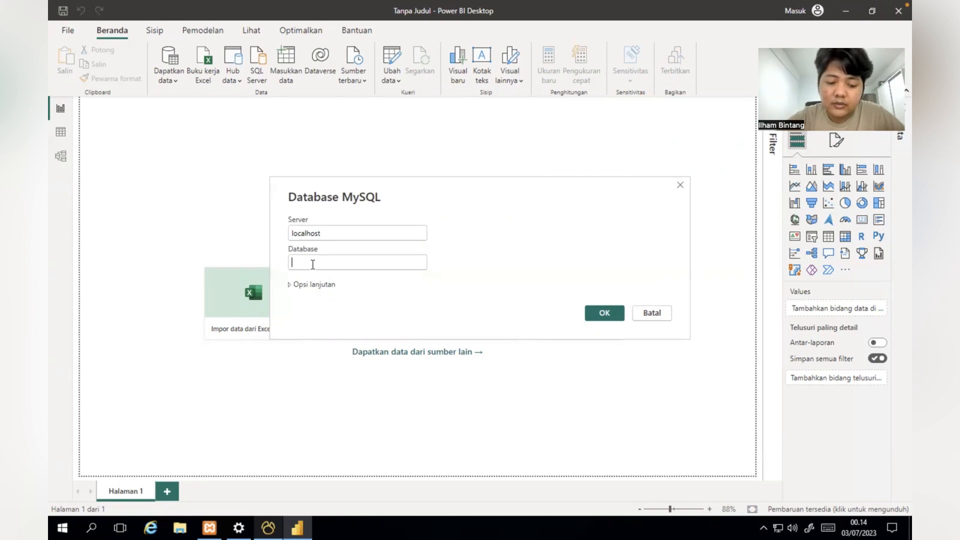
click(268, 528)
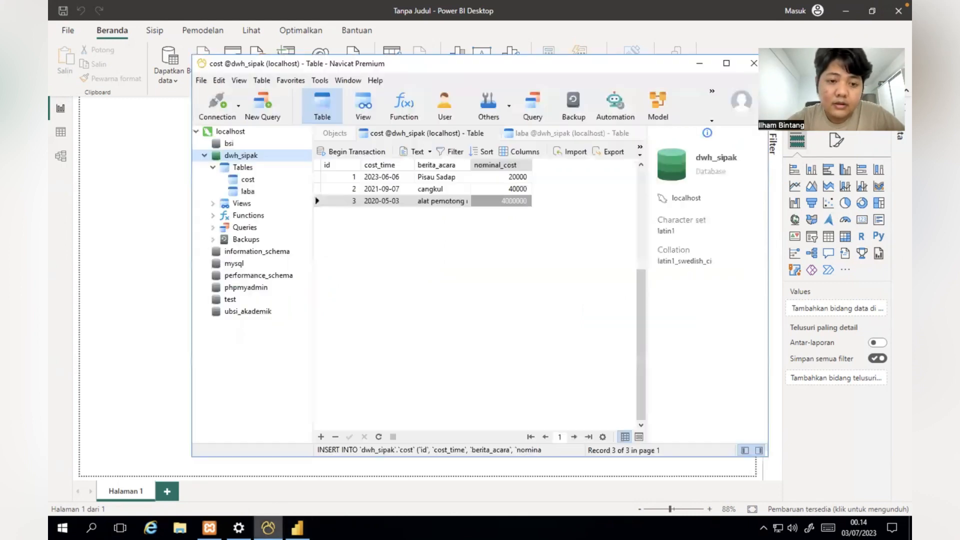
key(alt+Tab)
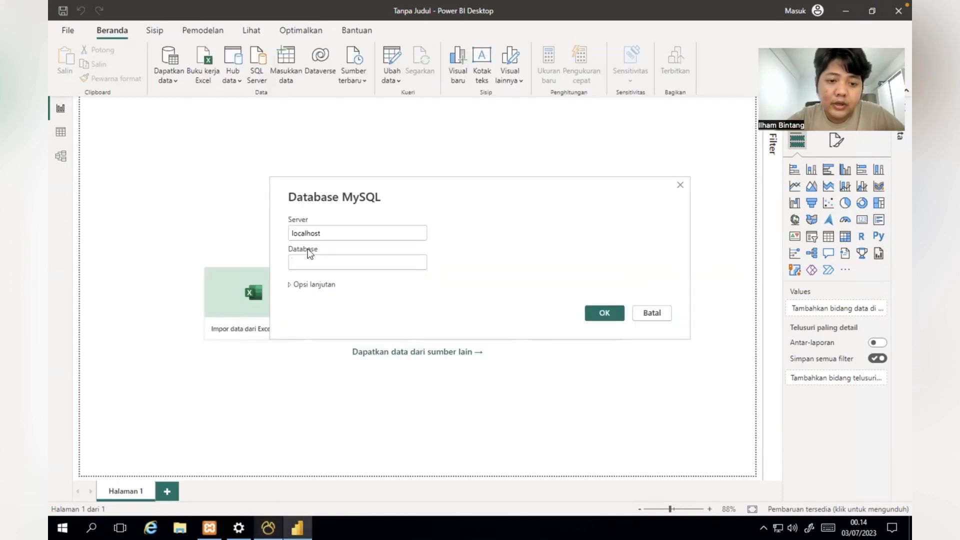
text(dwh_sipak)
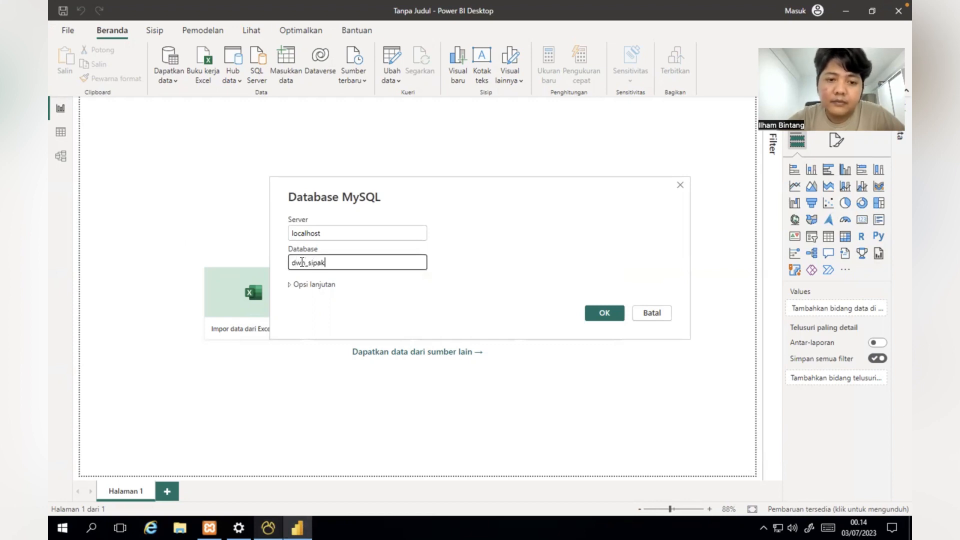
click(602, 312)
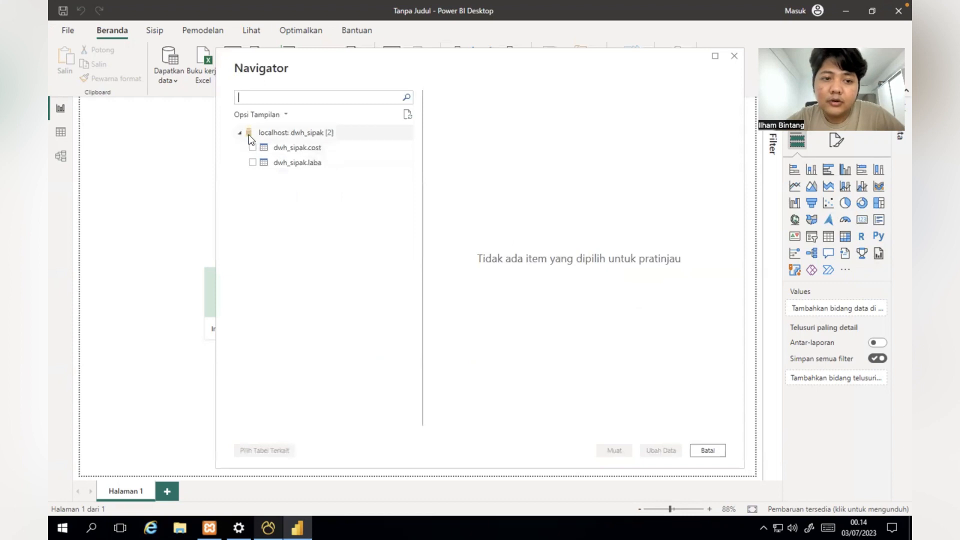
Step: Tick dwh_sipak.cost and dwh_sipak.laba in Navigator, refresh the preview, and load them
click(252, 147)
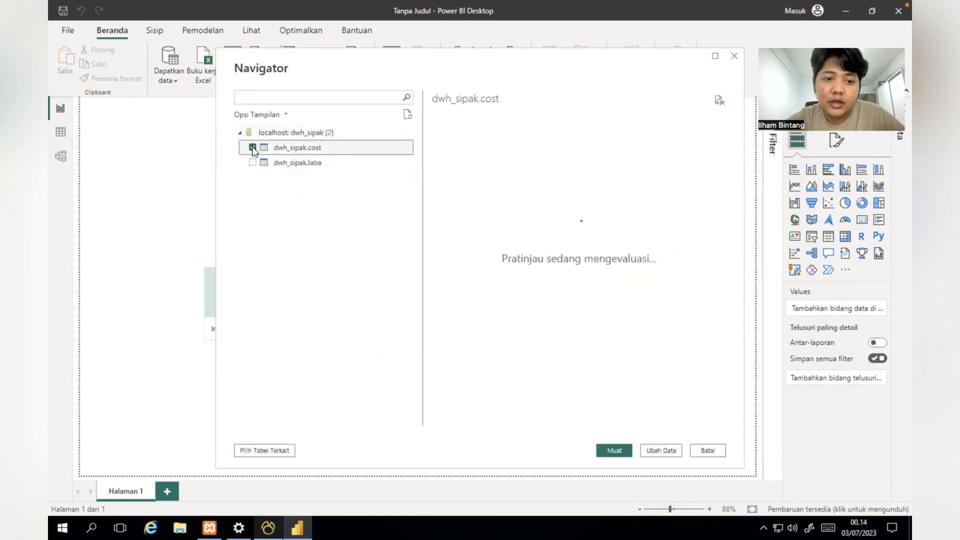
click(252, 162)
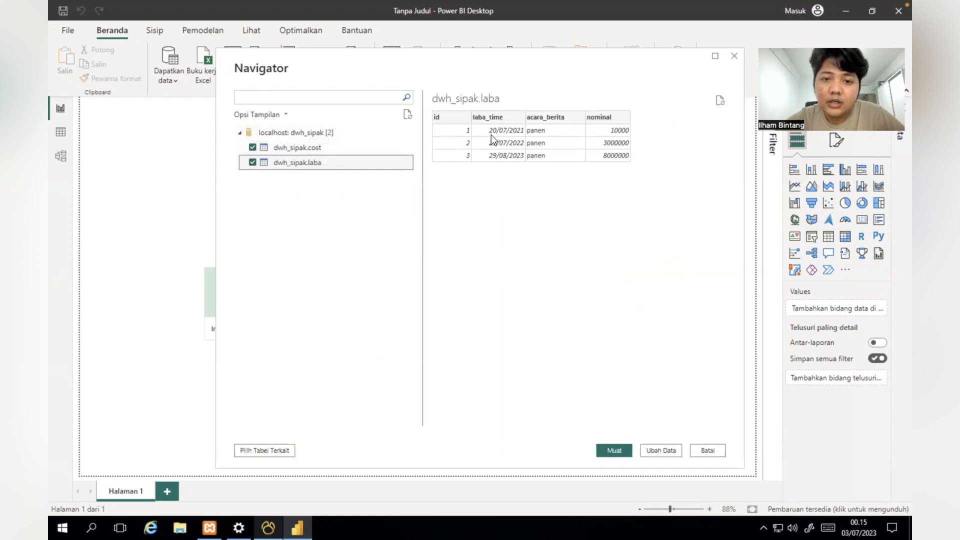
click(720, 101)
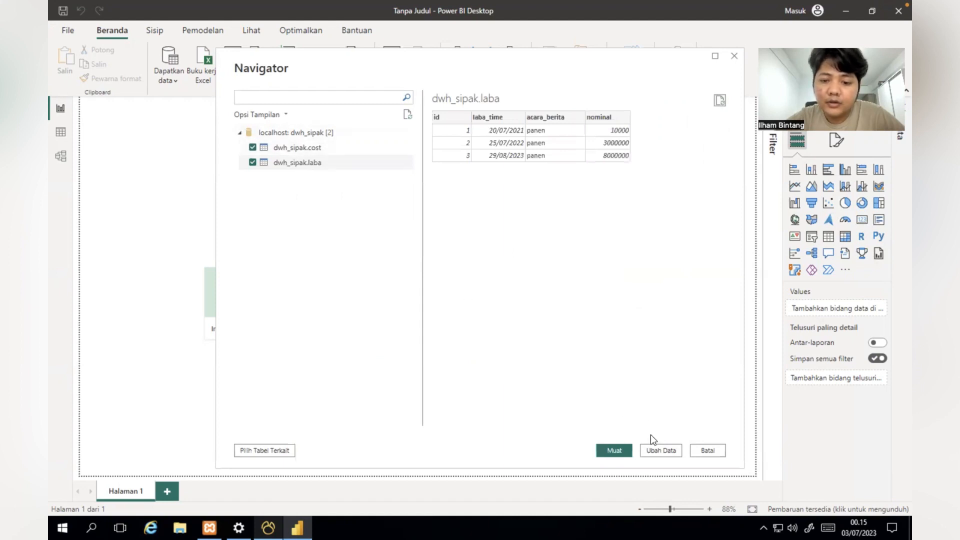
click(615, 452)
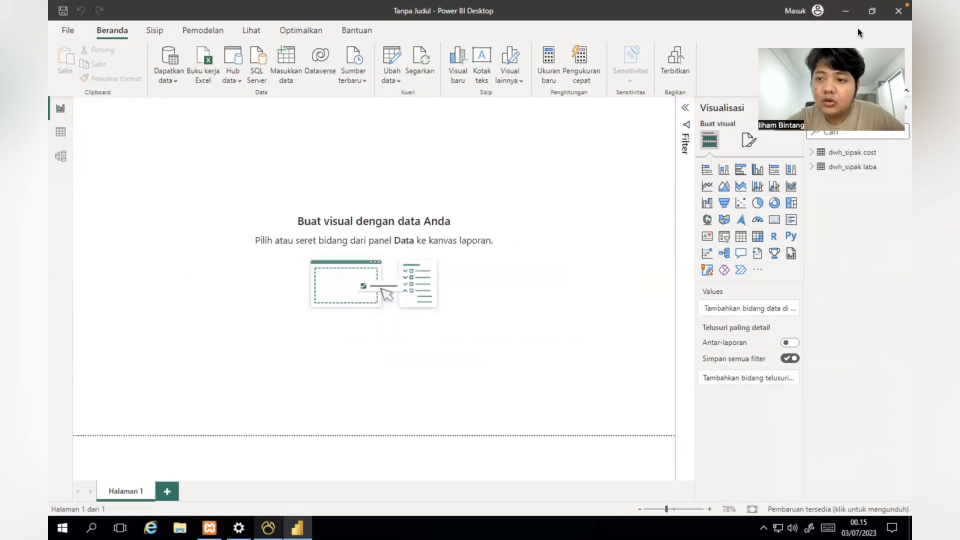
Step: Expand the dwh_sipak cost and dwh_sipak laba tables in the Data pane
click(811, 152)
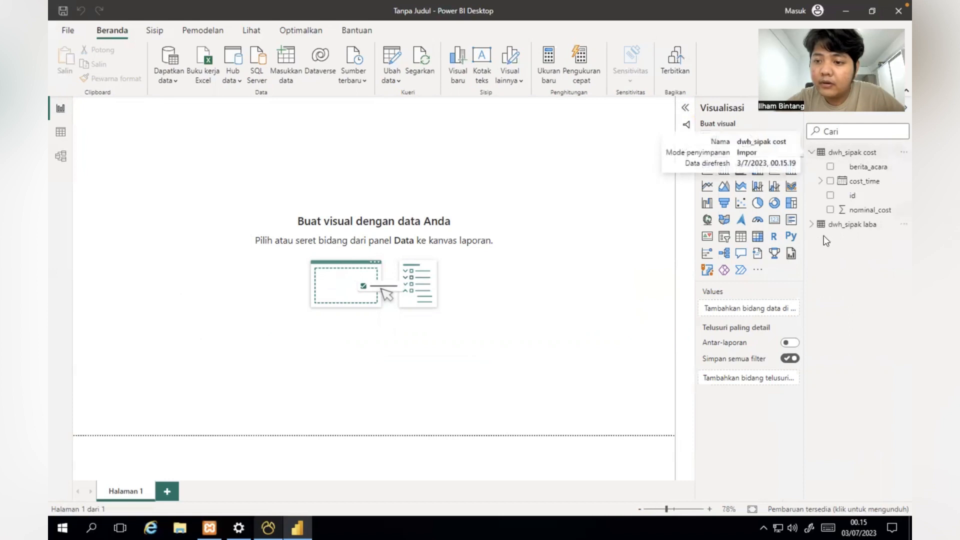
click(812, 224)
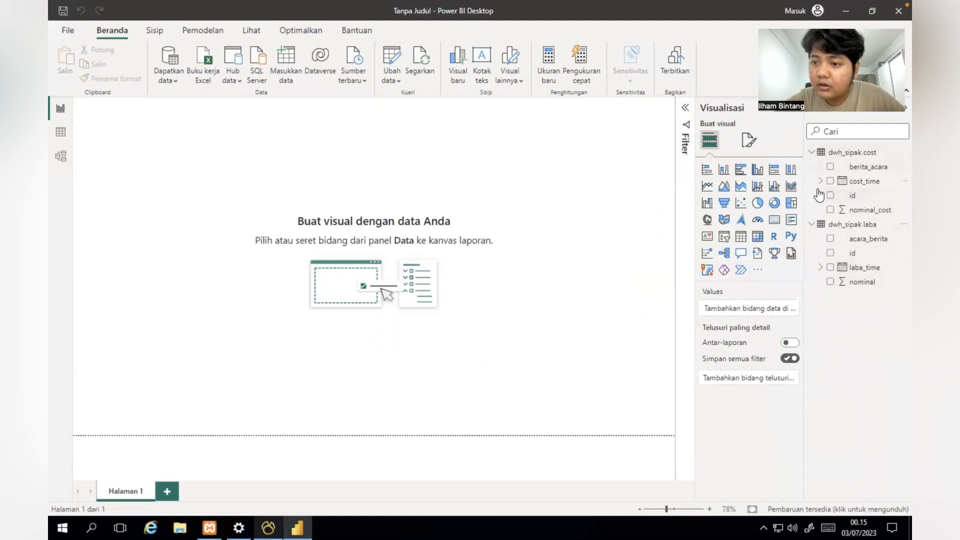
Step: Add berita_acara, the cost_time year and summed nominal_cost to a new table visual
click(830, 167)
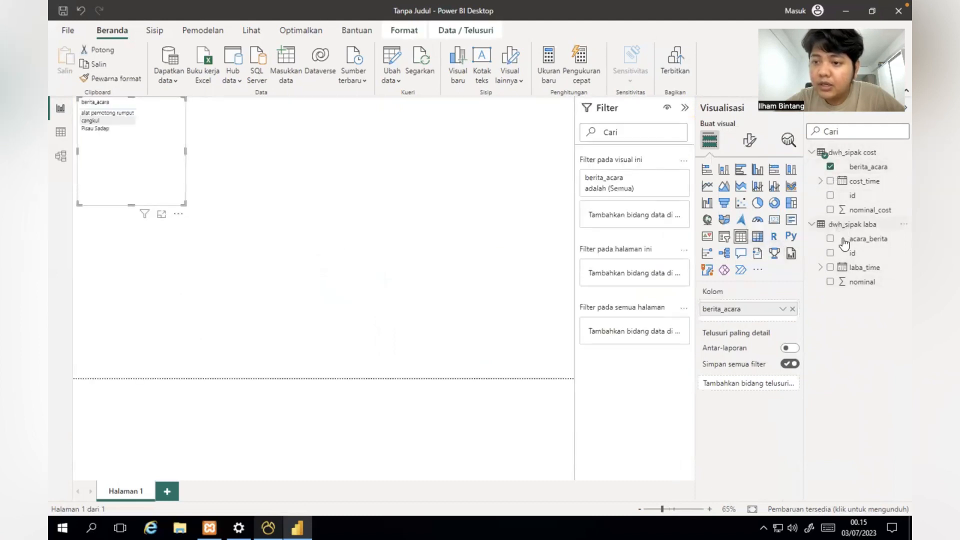
click(821, 181)
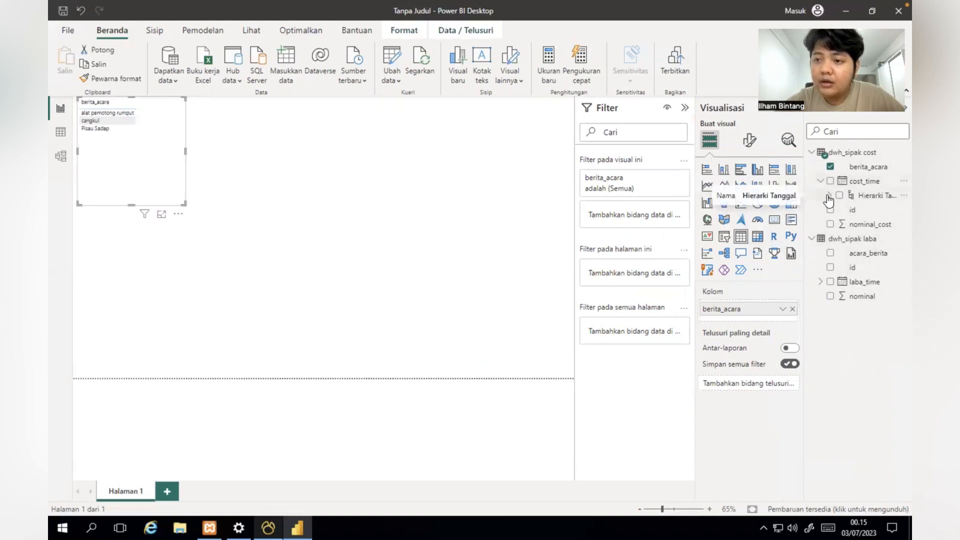
click(829, 196)
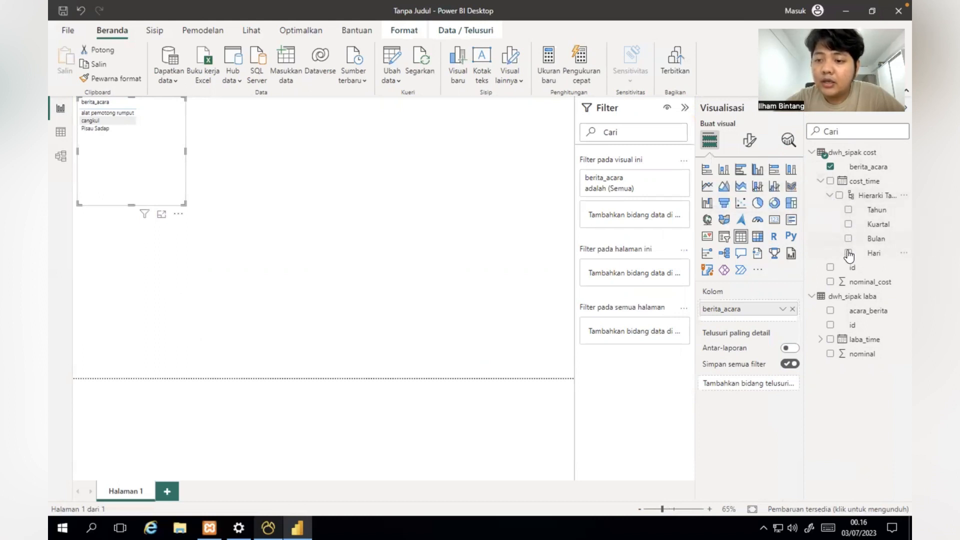
click(848, 211)
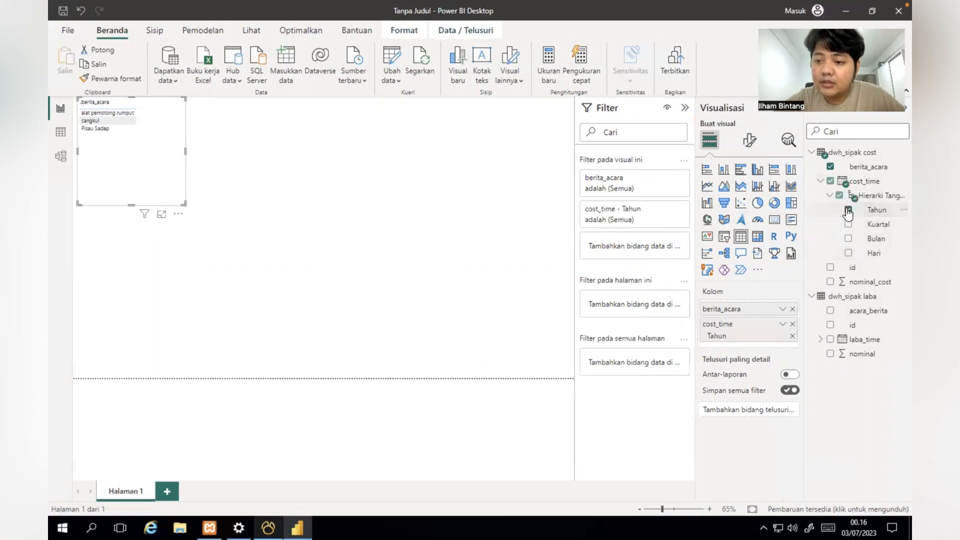
click(830, 283)
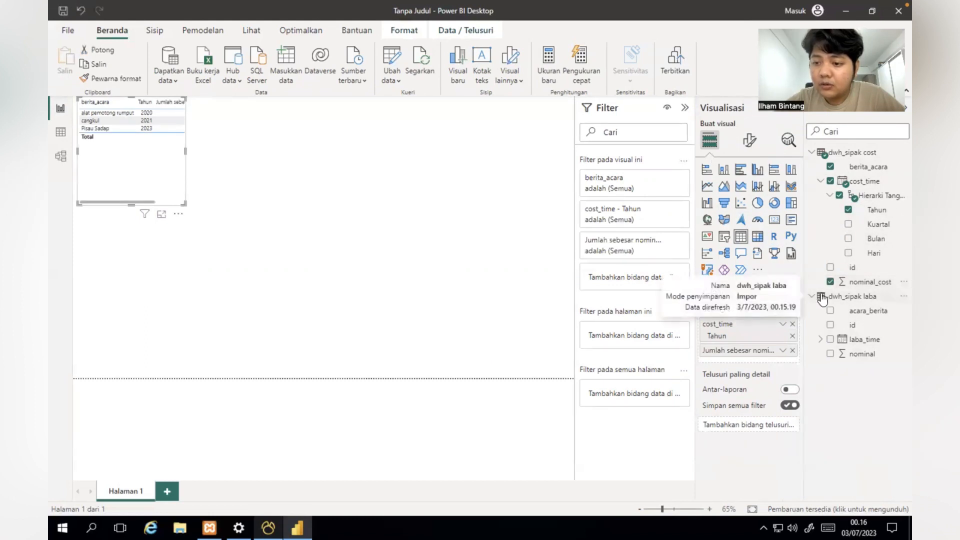
Step: Add acara_berita, the laba_time year and laba's nominal sum, then make it a pie chart
click(831, 311)
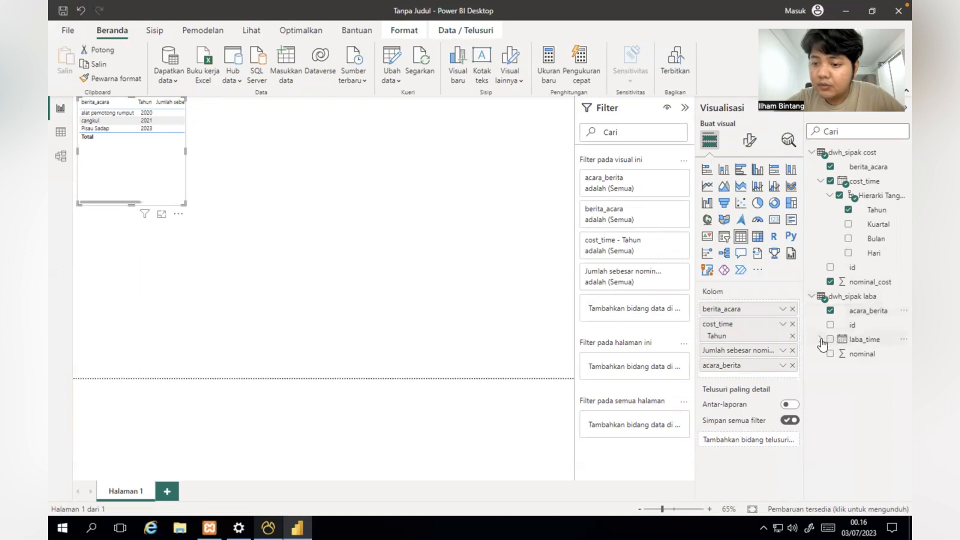
click(820, 339)
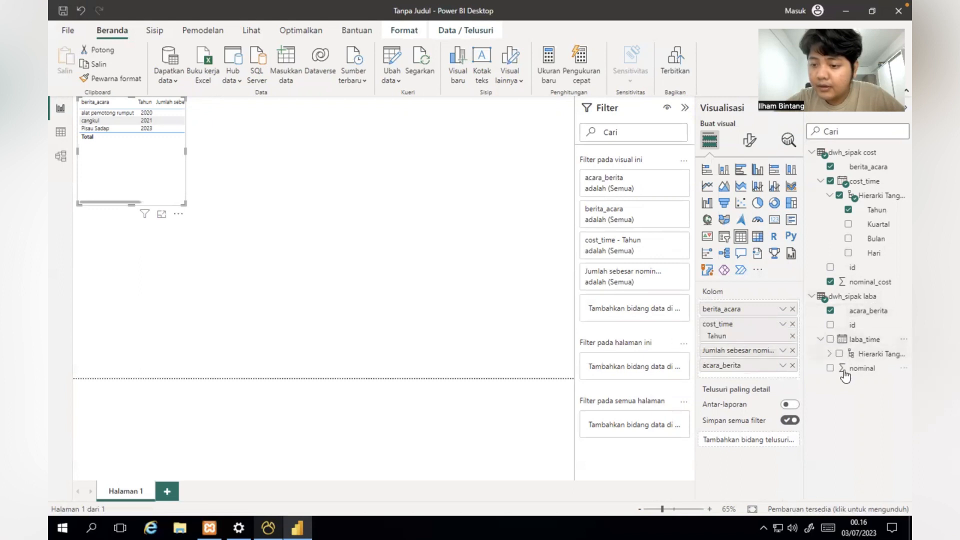
click(831, 354)
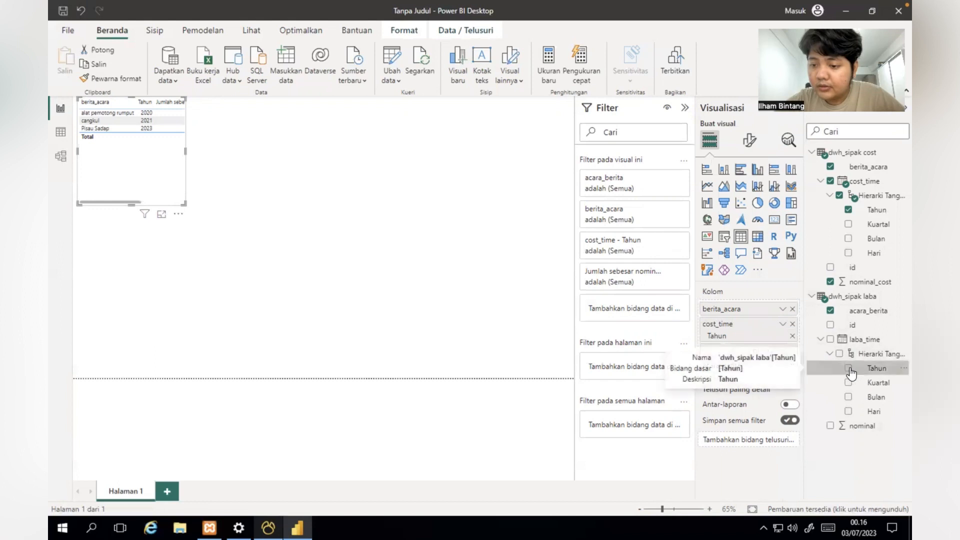
click(850, 370)
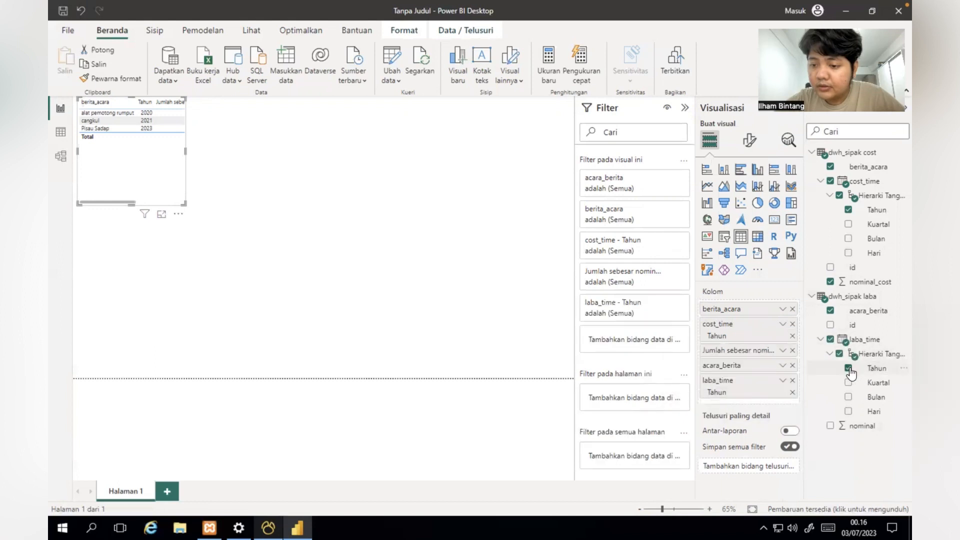
click(826, 298)
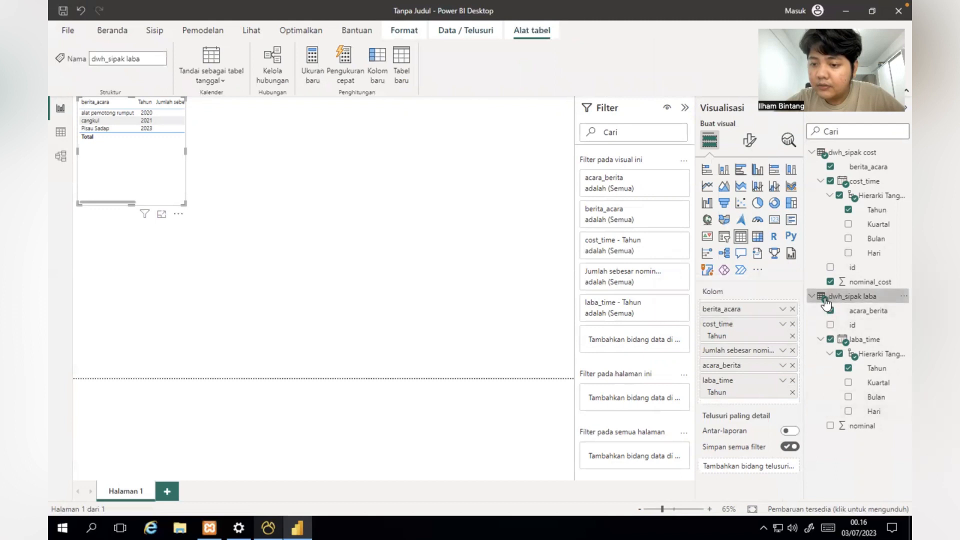
click(831, 426)
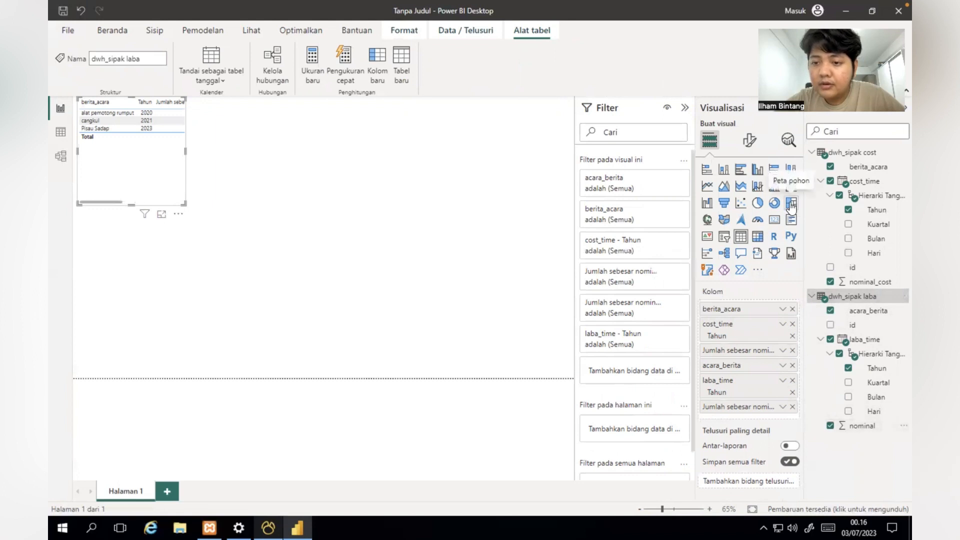
click(759, 203)
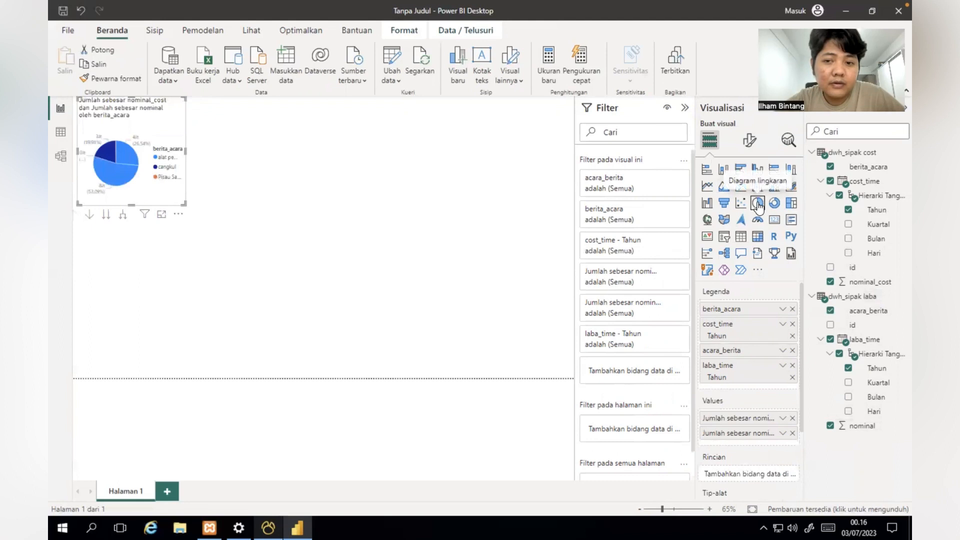
Step: Try a bar chart, then undo with Ctrl+Z until the report page is empty
click(741, 171)
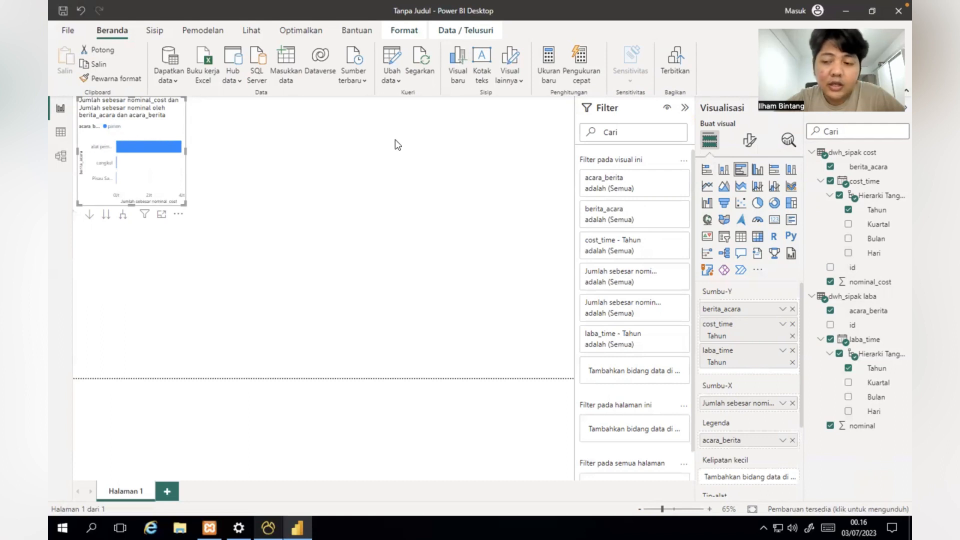
click(825, 299)
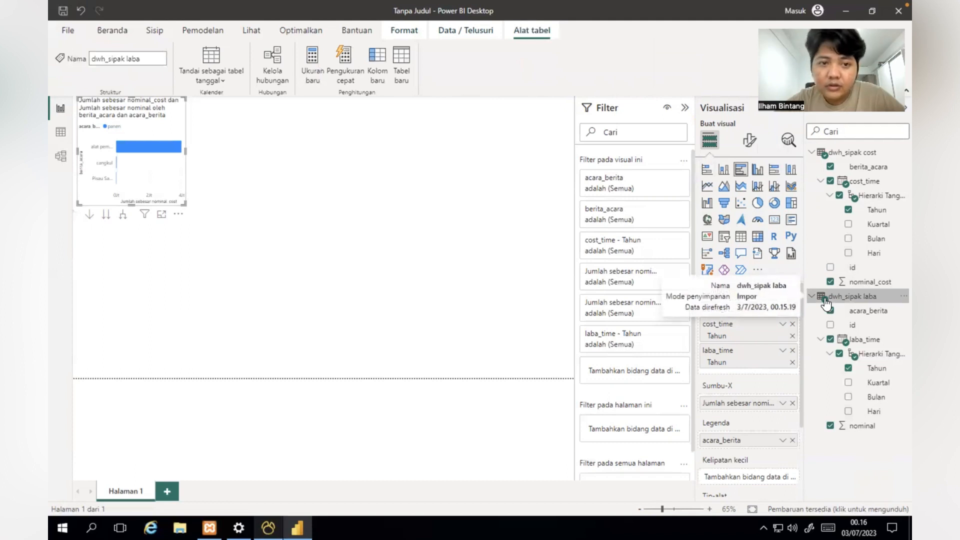
key(ctrl+z)
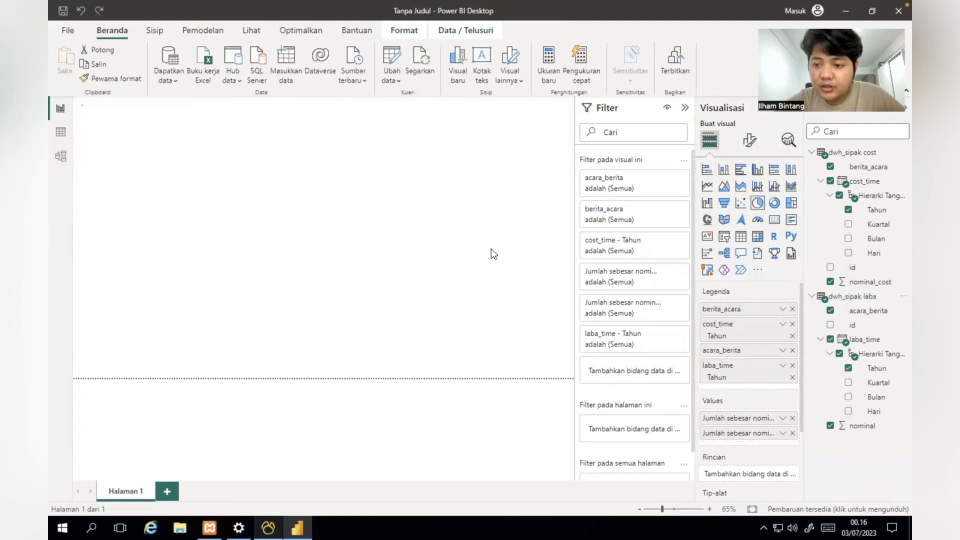
key(ctrl+z)
key(ctrl+z)
key(ctrl+z)
key(ctrl+z)
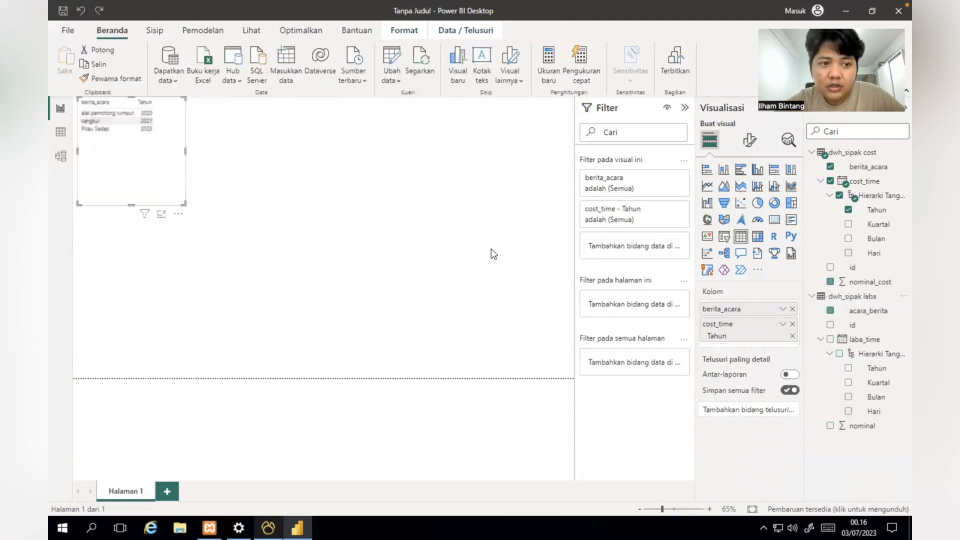
key(ctrl+z)
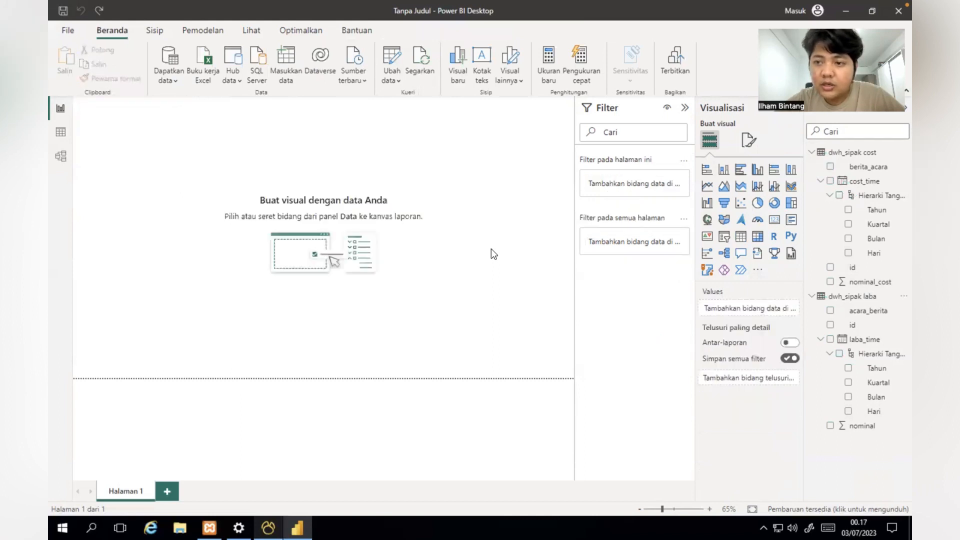
Step: Build a clustered column chart of summed nominal_cost by berita_acara with cost_time Tahun
click(813, 297)
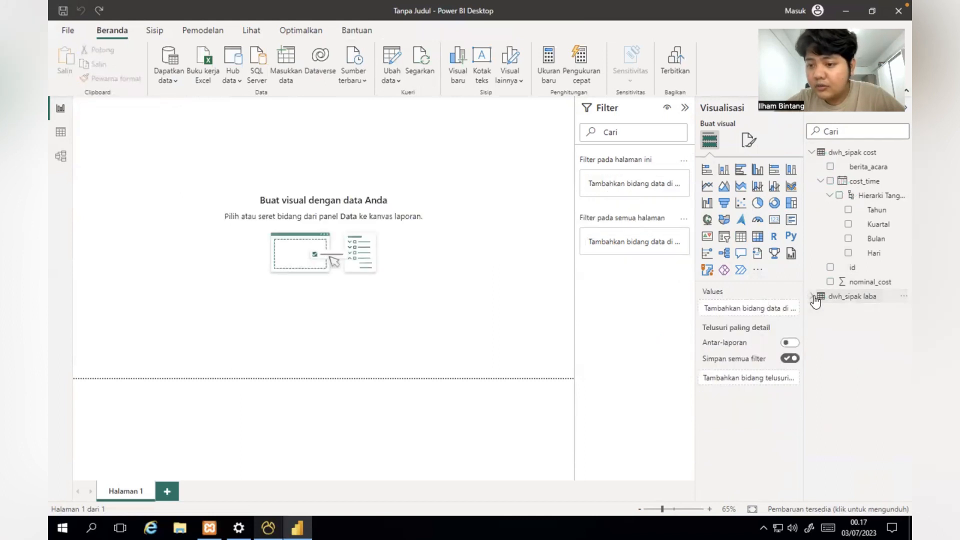
click(812, 152)
click(812, 152)
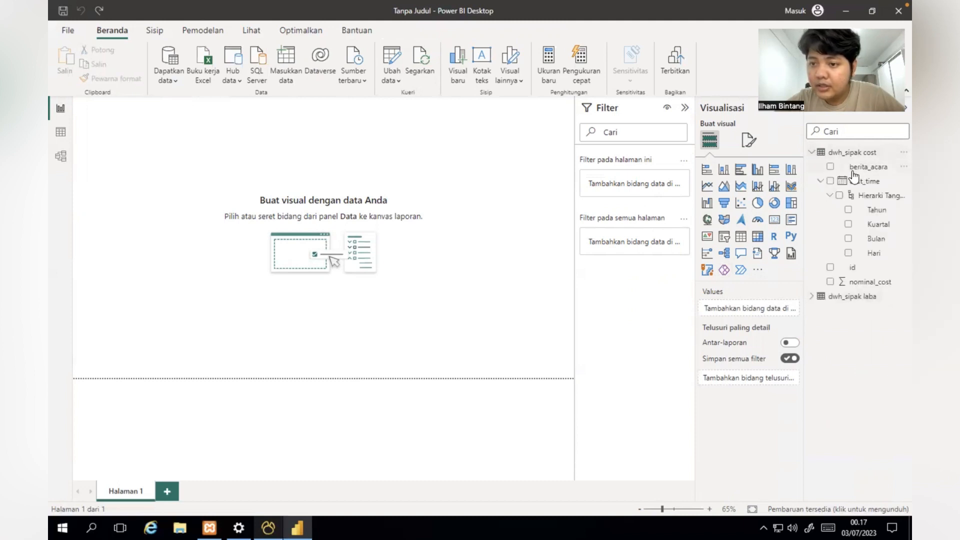
click(831, 168)
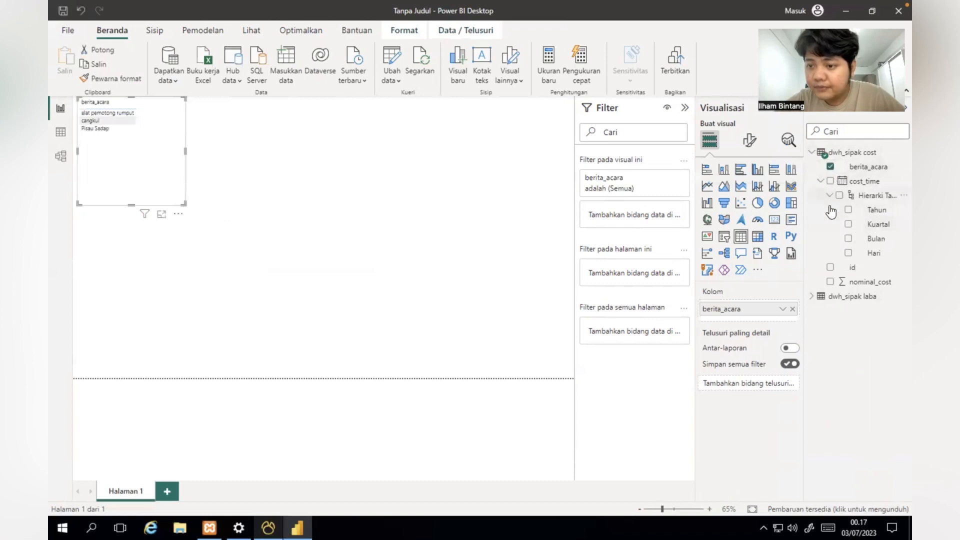
click(849, 210)
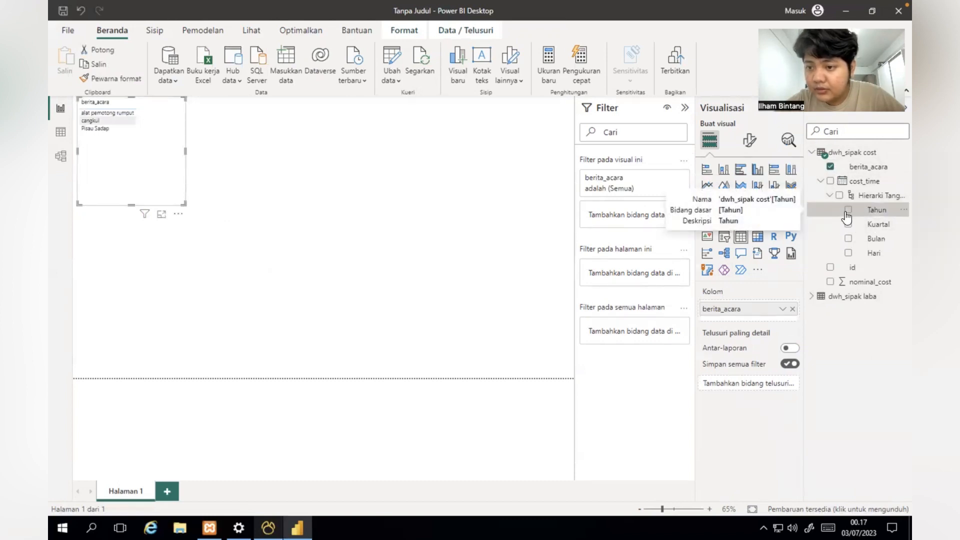
click(830, 282)
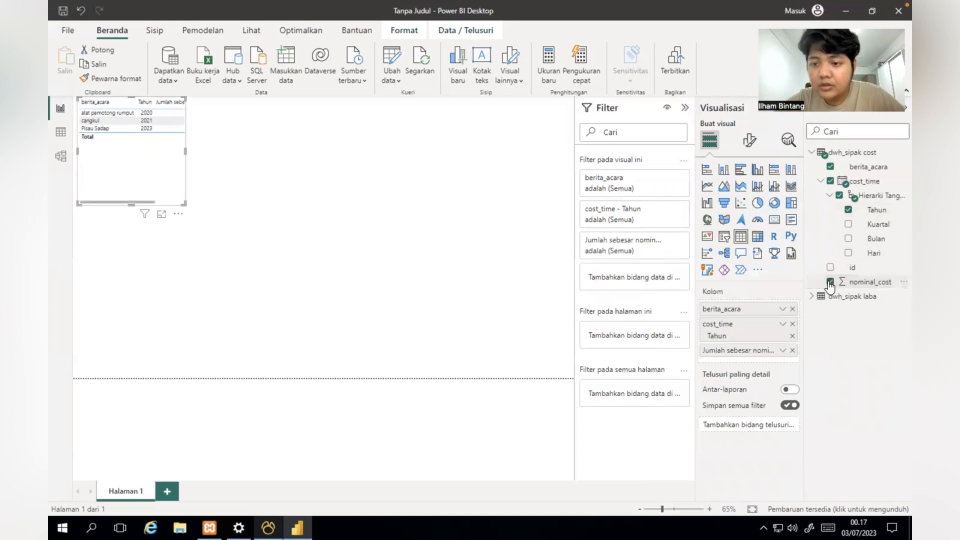
click(759, 171)
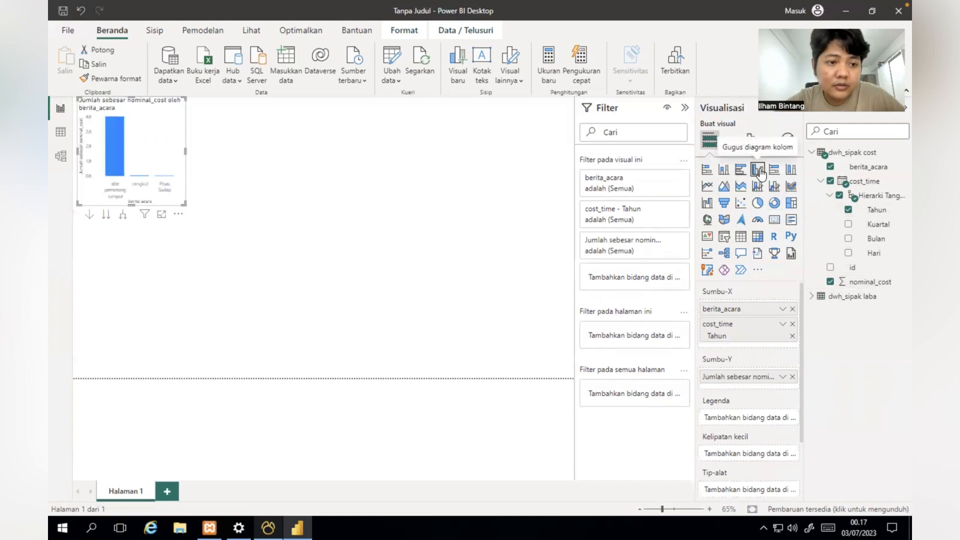
click(242, 263)
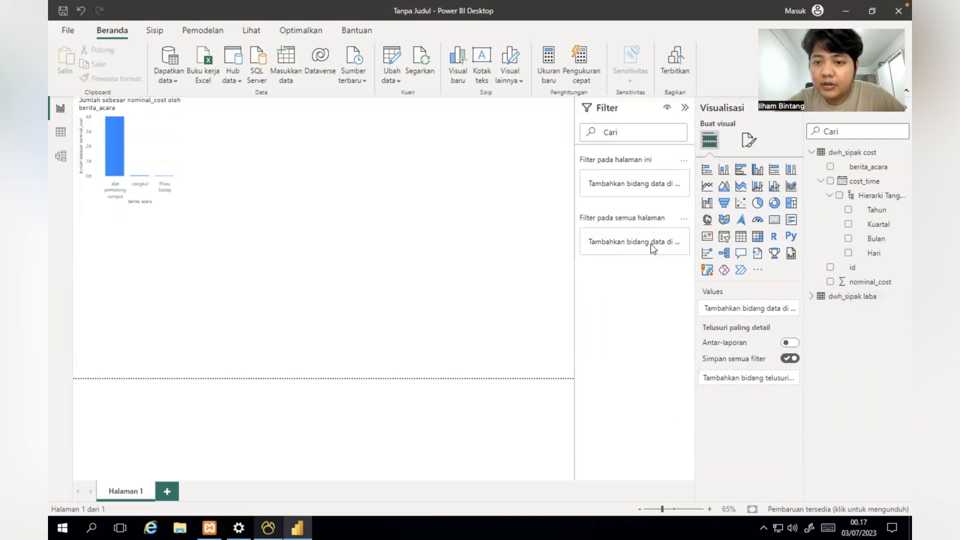
Step: Build a stacked column chart of laba's summed nominal by acara_berita with laba_time Tahun
click(813, 297)
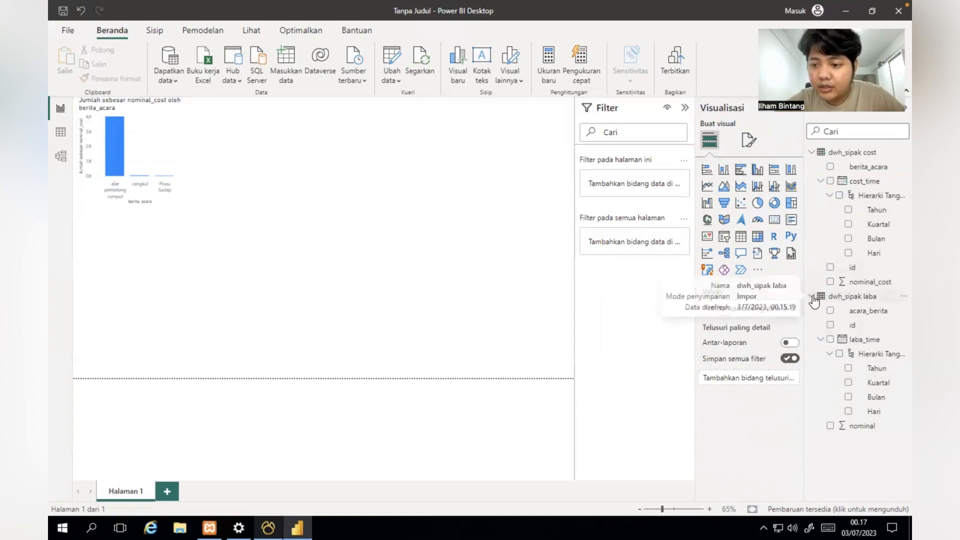
click(831, 314)
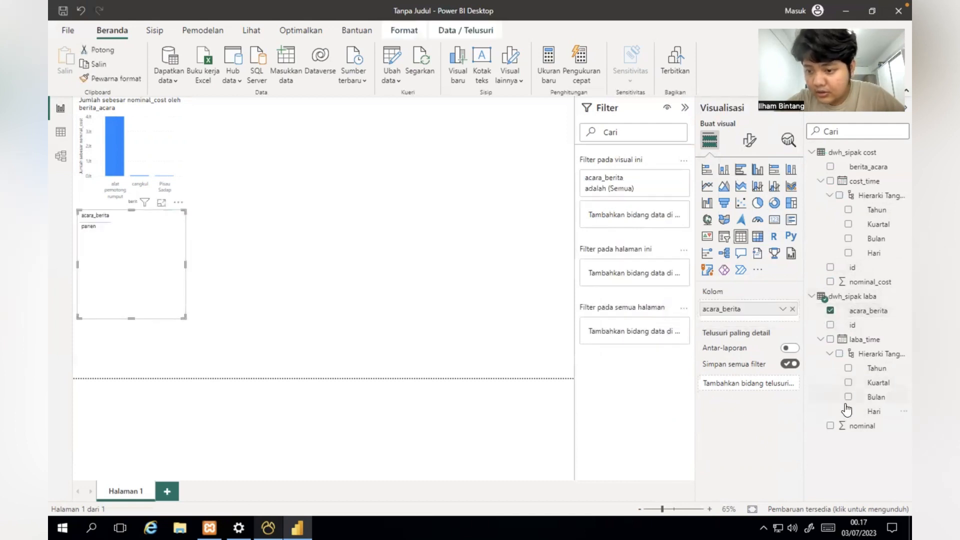
click(848, 369)
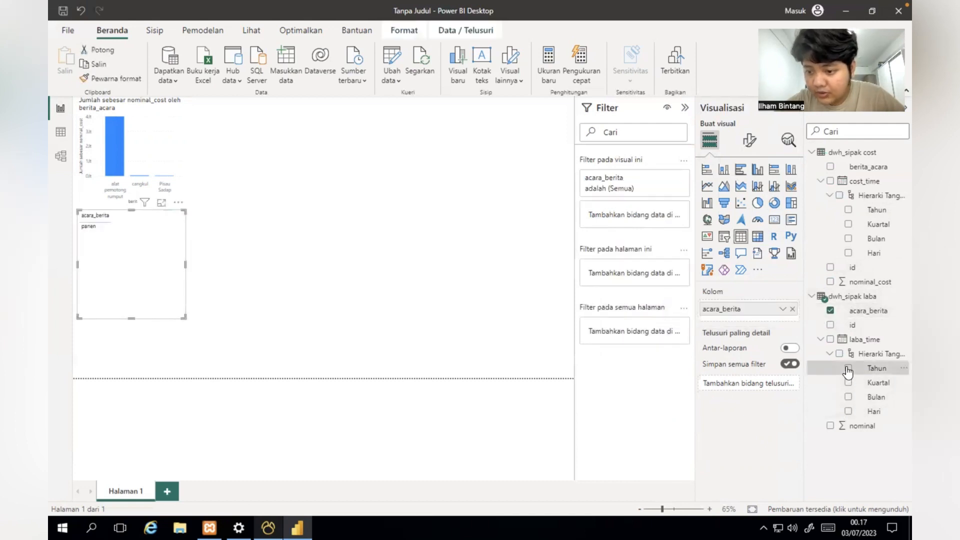
click(830, 427)
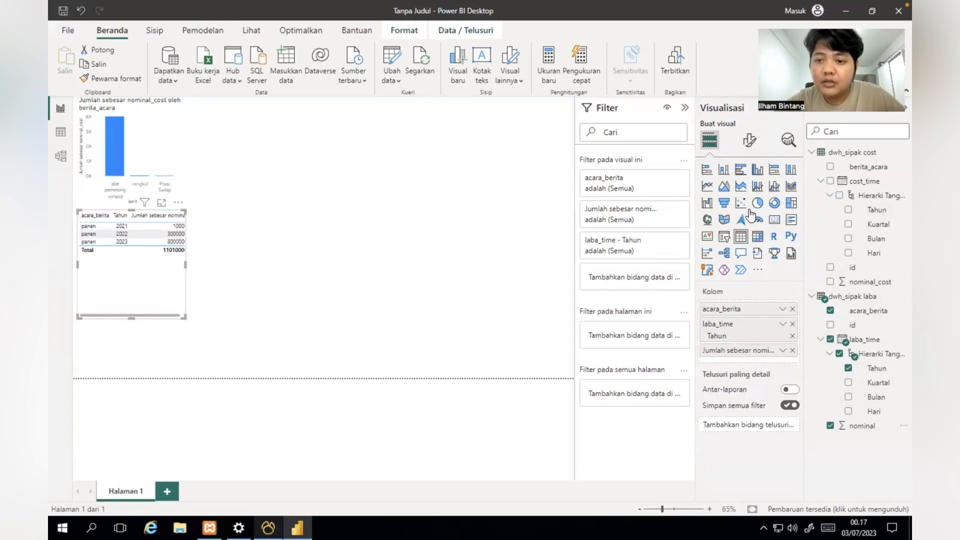
click(775, 172)
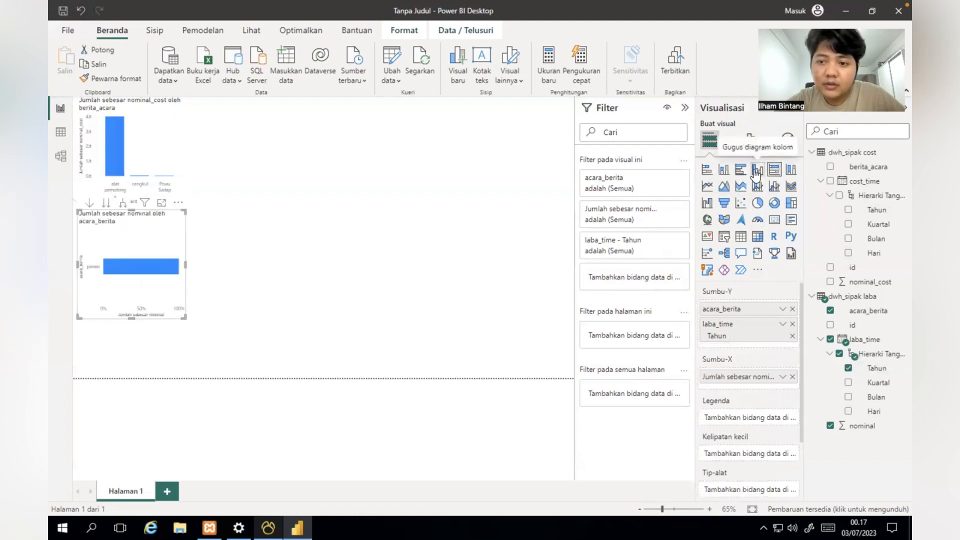
click(757, 172)
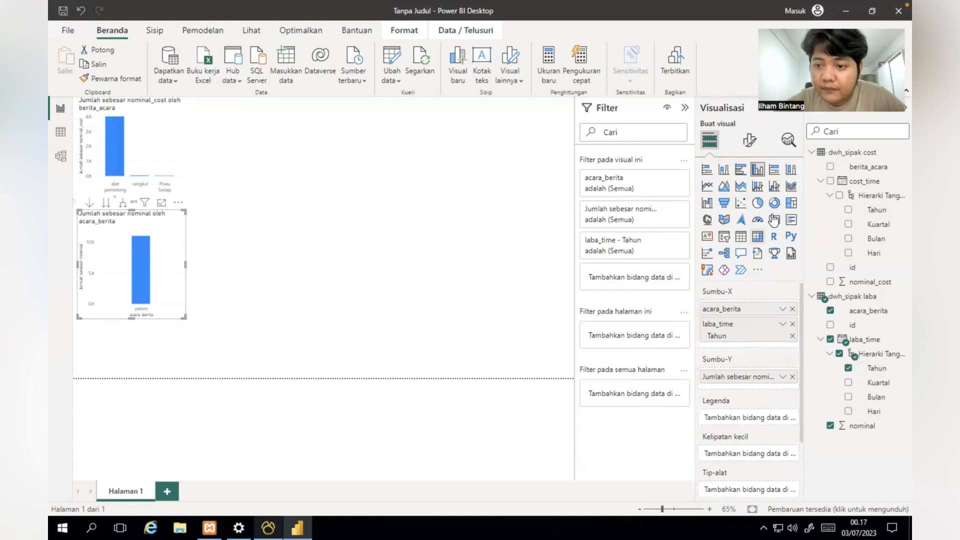
click(726, 174)
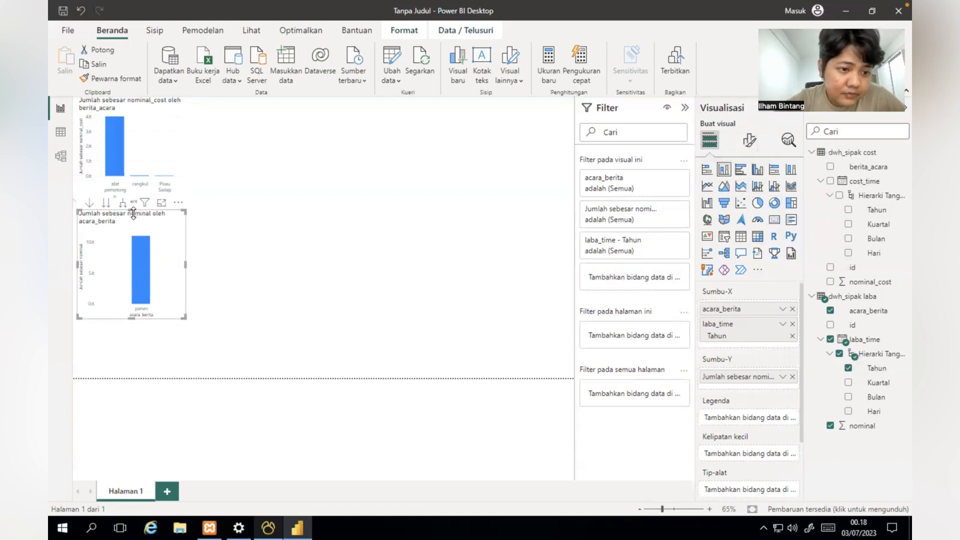
Step: Place the laba chart beside the cost chart across the top of the page
drag(146, 224, 321, 110)
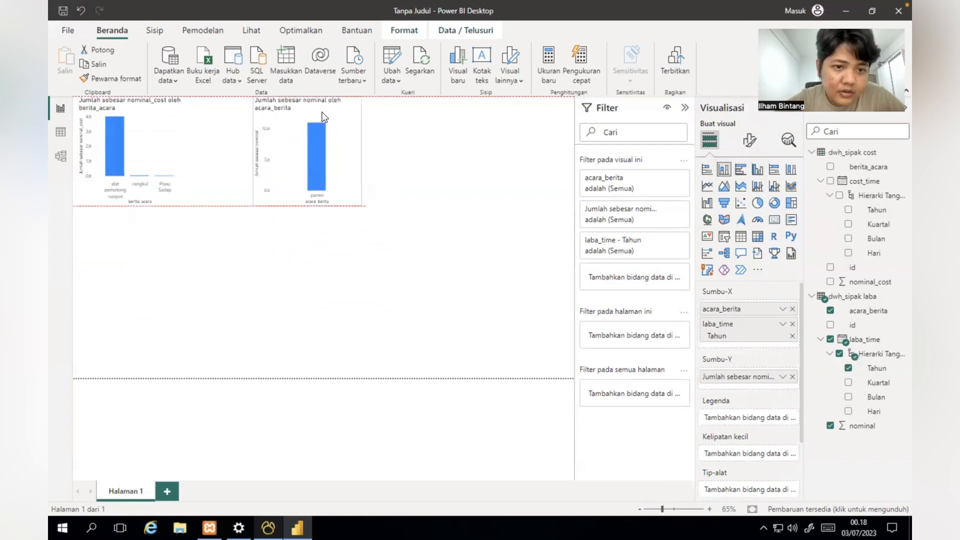
drag(145, 120, 170, 116)
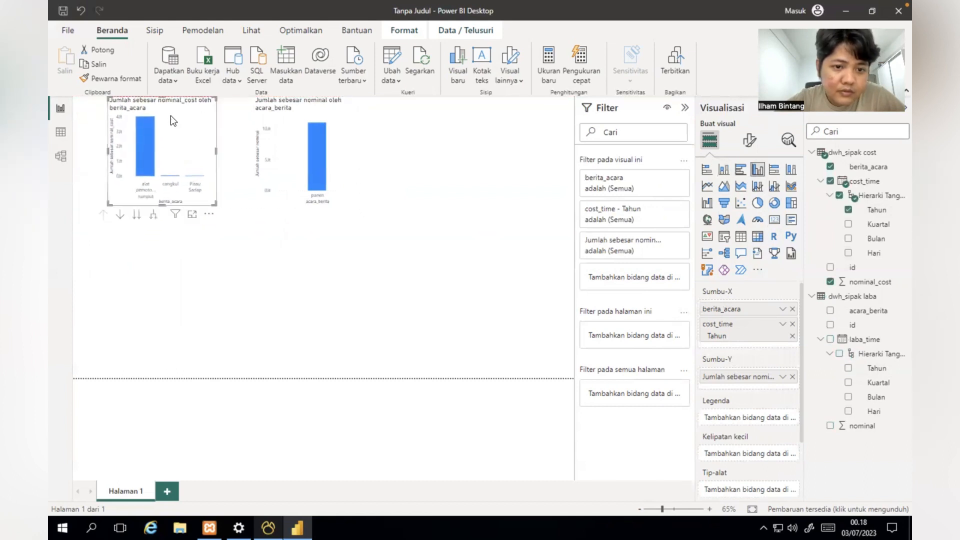
click(236, 239)
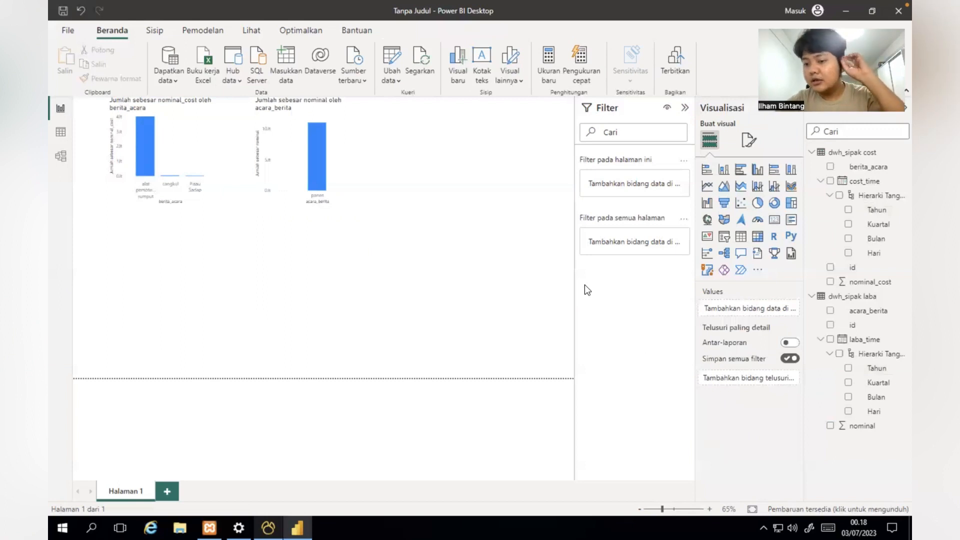
Step: Delete the accidentally added empty area chart via its More options > Hapus
click(749, 142)
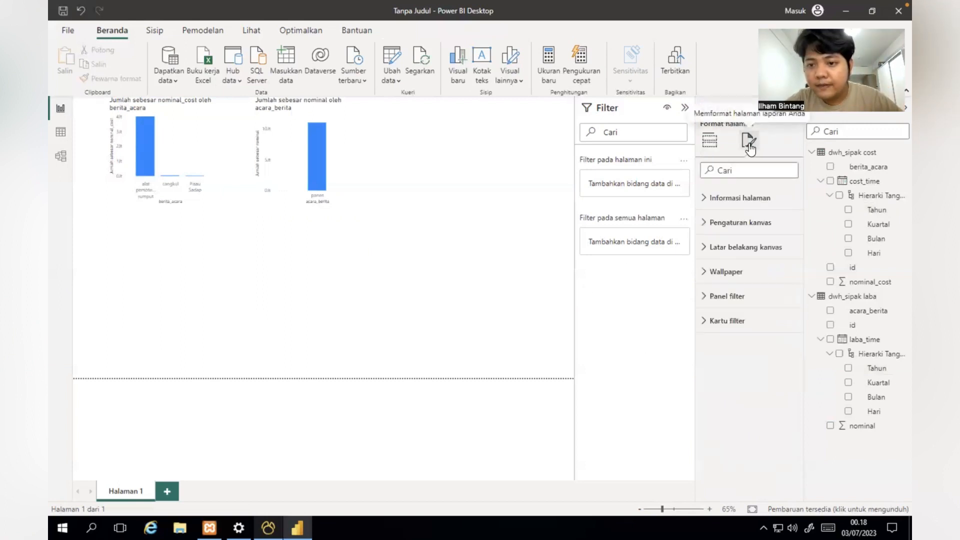
click(710, 141)
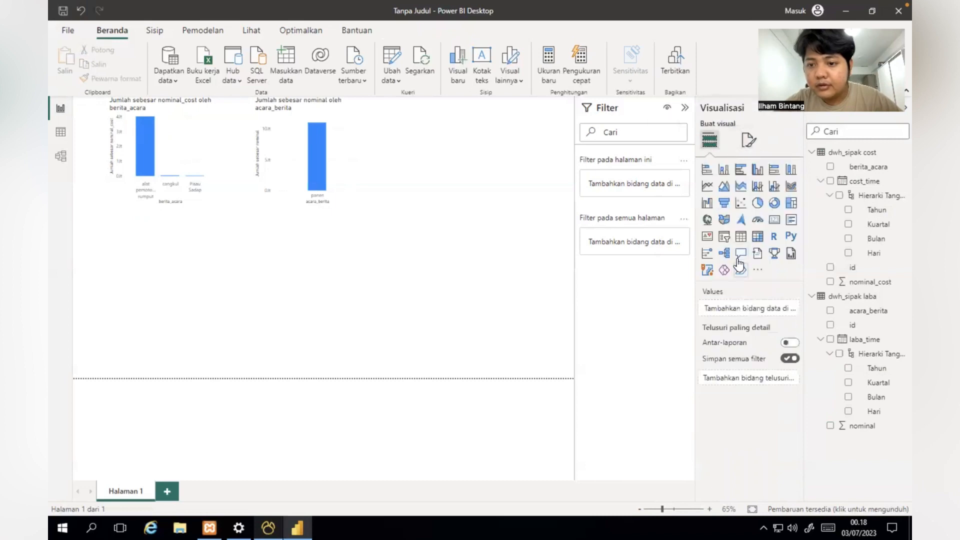
click(724, 188)
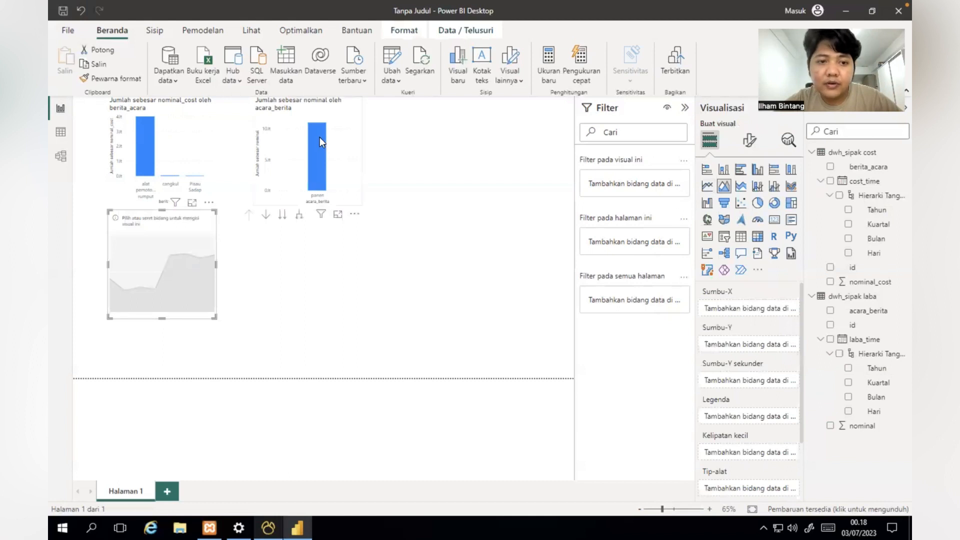
right_click(199, 237)
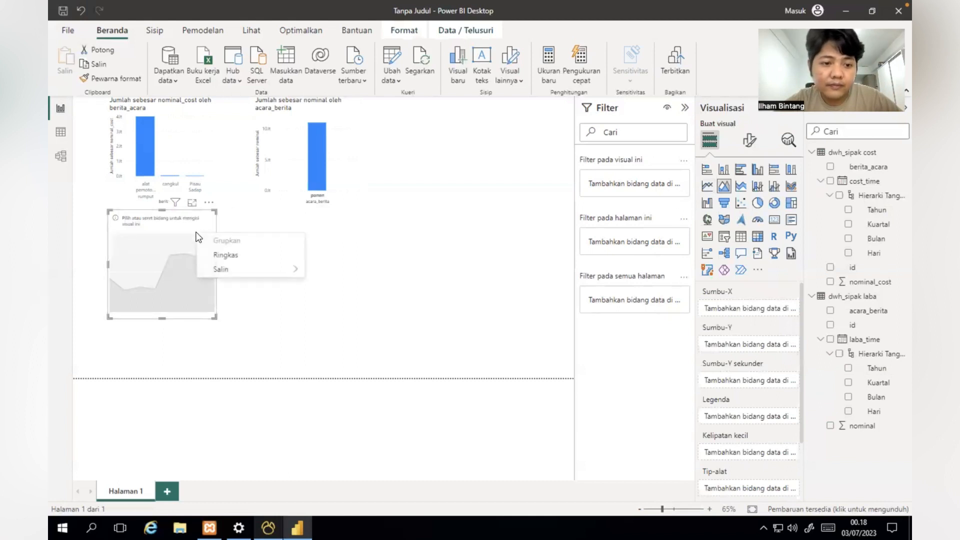
click(209, 203)
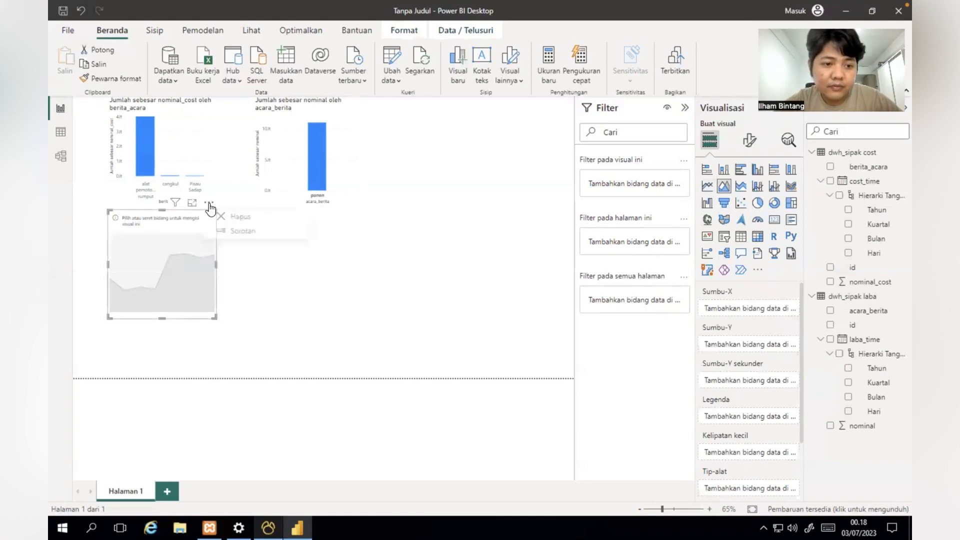
click(244, 217)
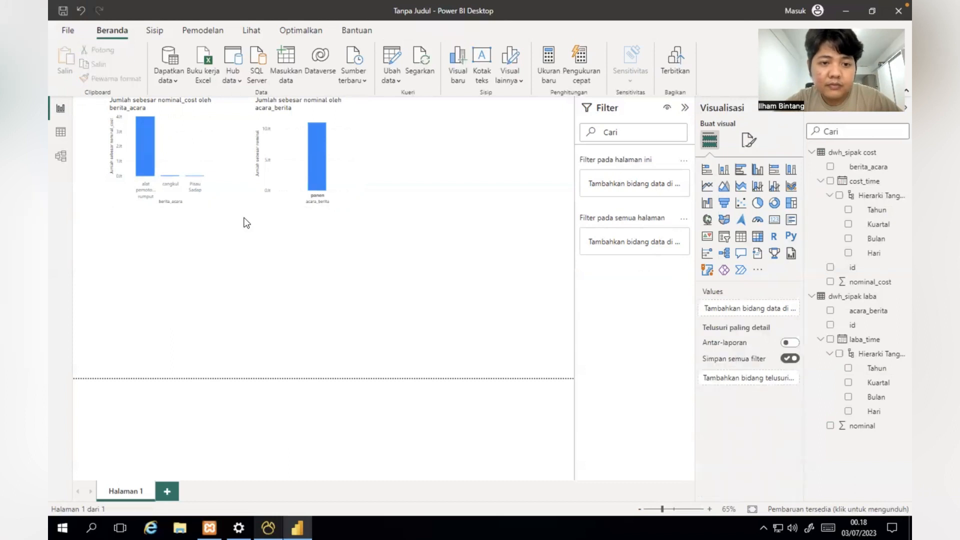